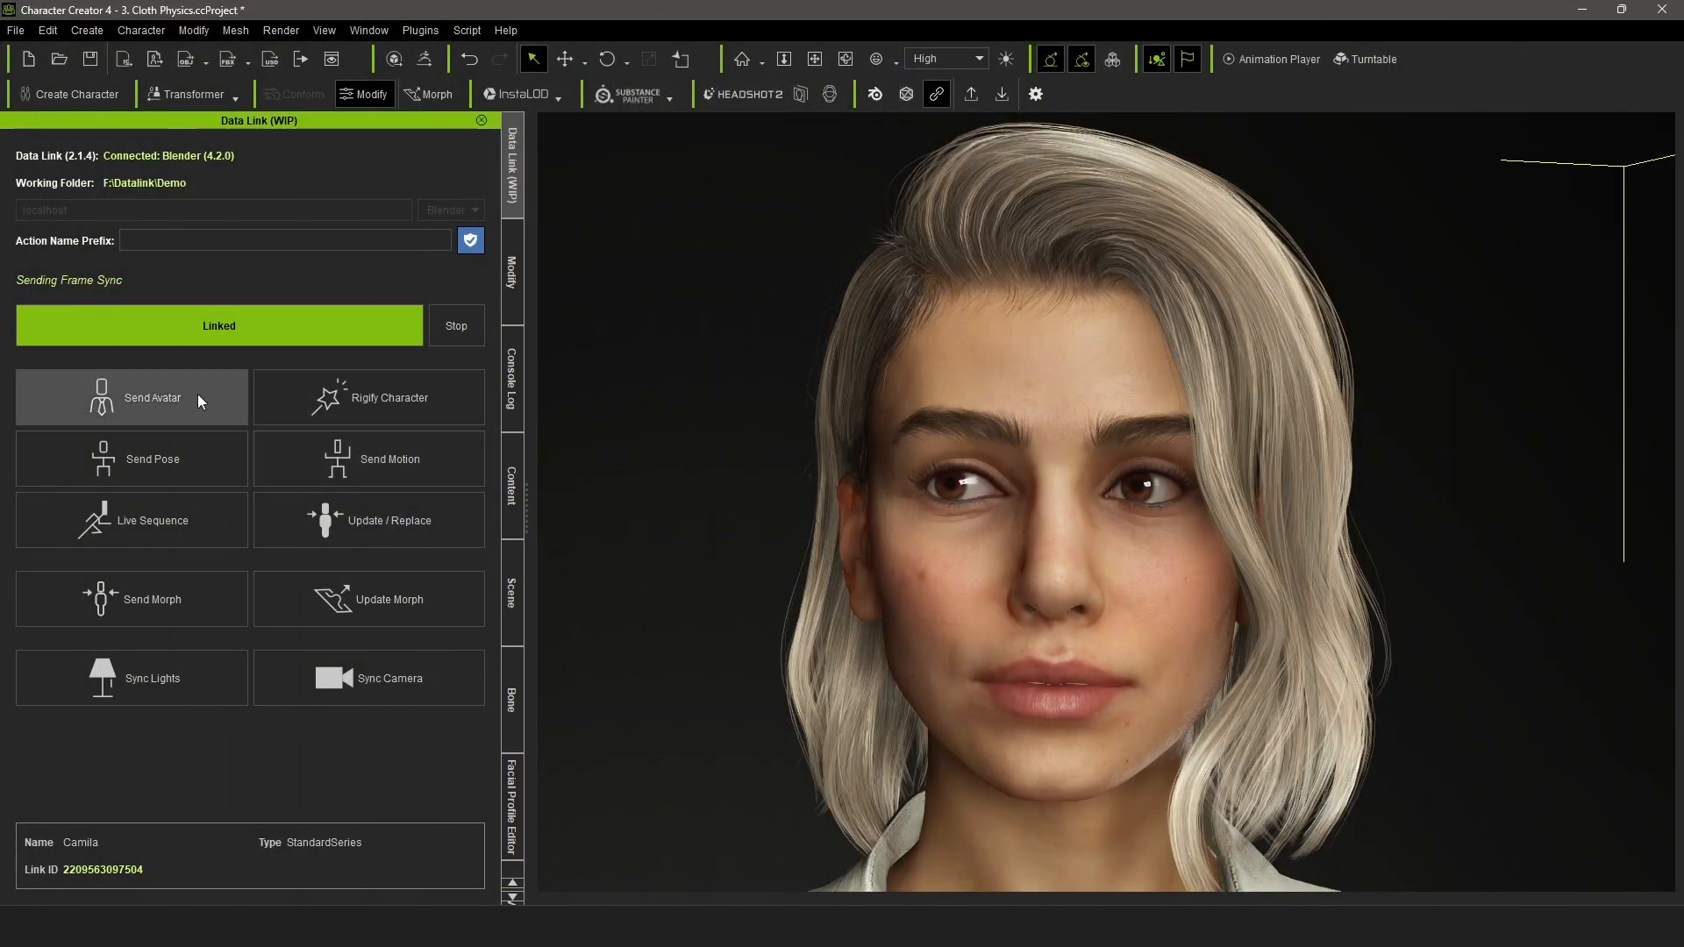
Send the blonde female avatar to the linked Blender session via Data Link's Send Avatar.
left_click(201, 400)
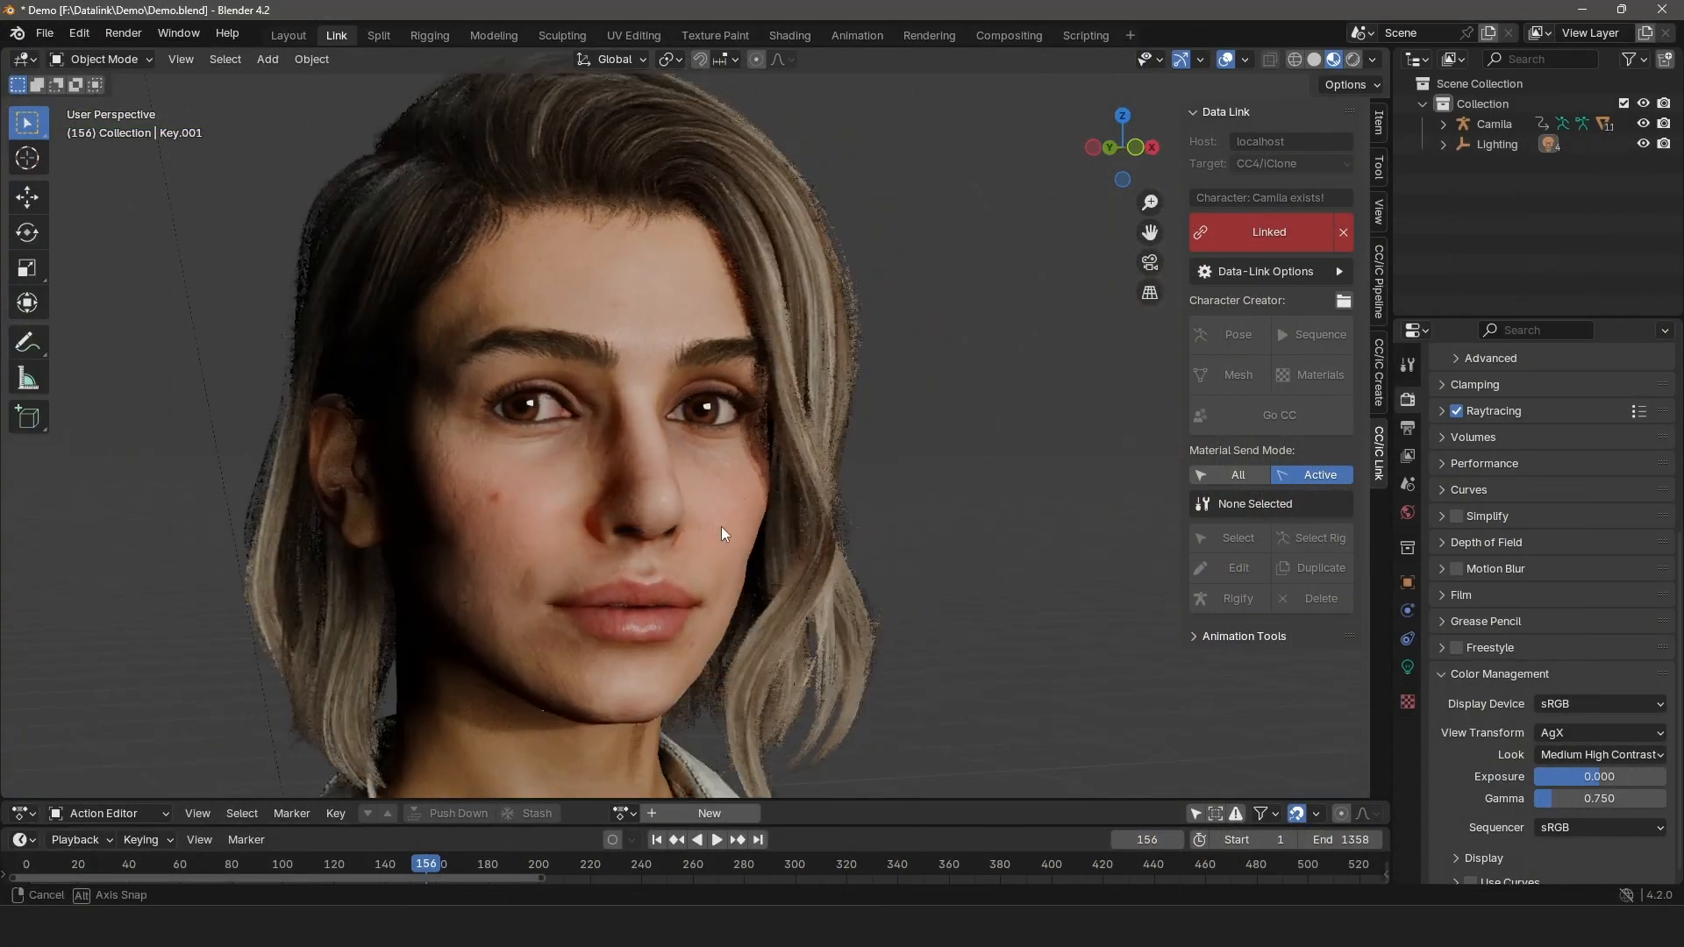
Inspect the head in profile and send the pointed-ear face mesh back to Character Creator.
mouse_move(722, 527)
middle_mouse_down()
mouse_move(753, 532)
mouse_move(507, 539)
mouse_move(709, 530)
middle_mouse_up()
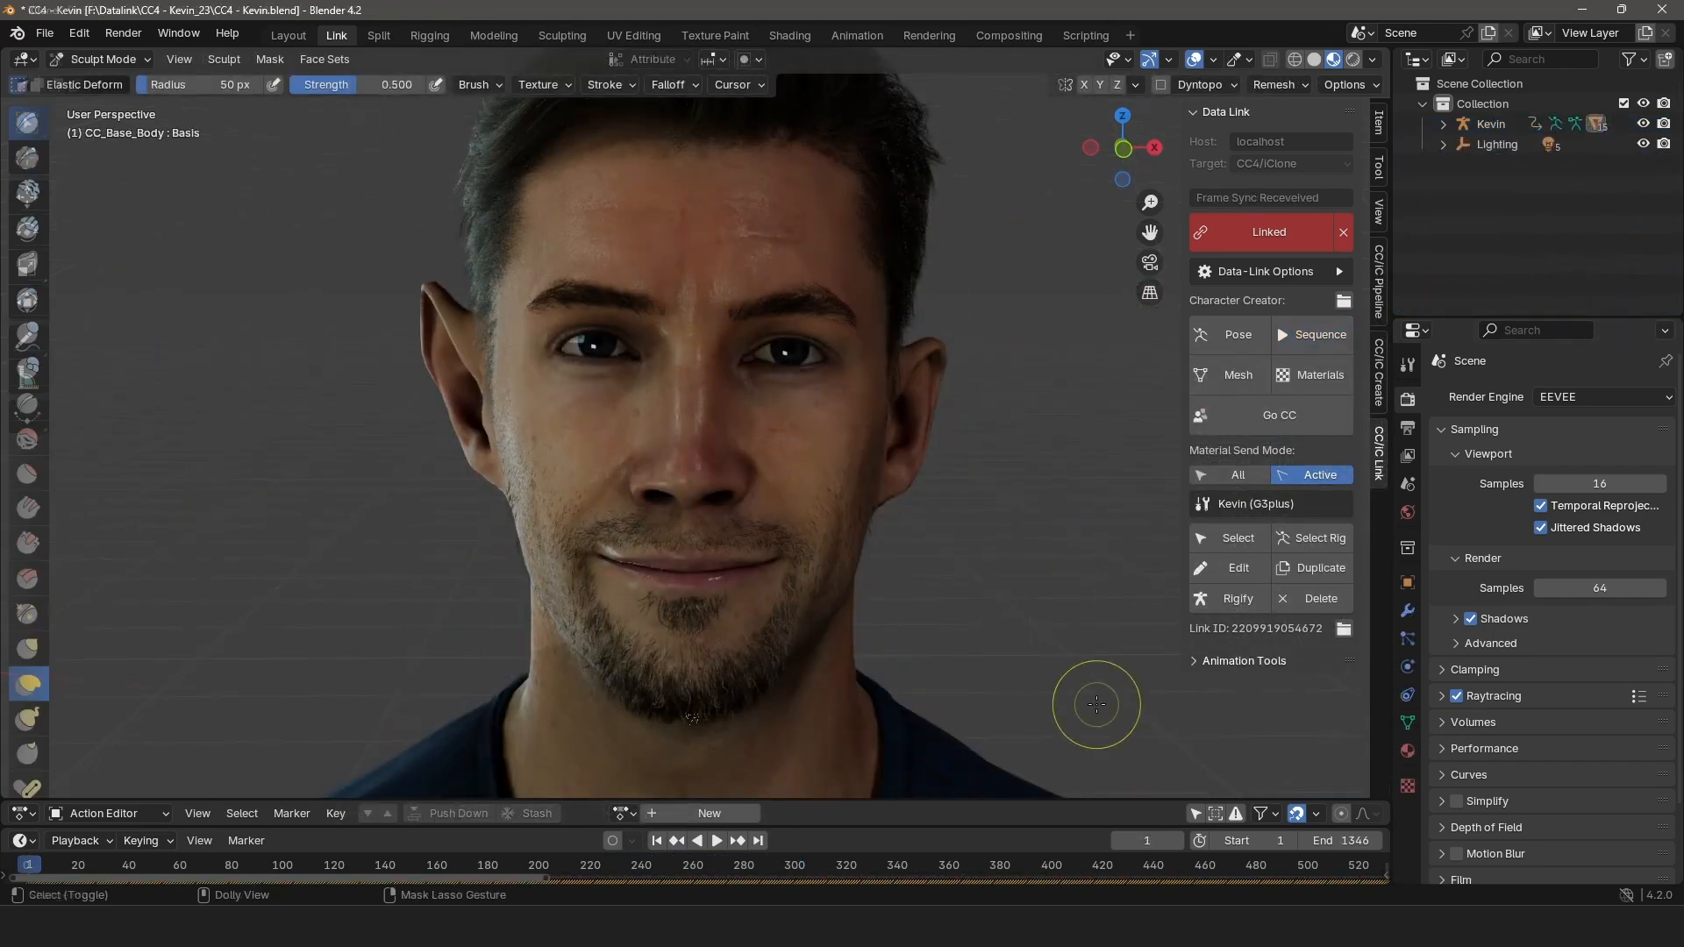
left_click(1238, 374)
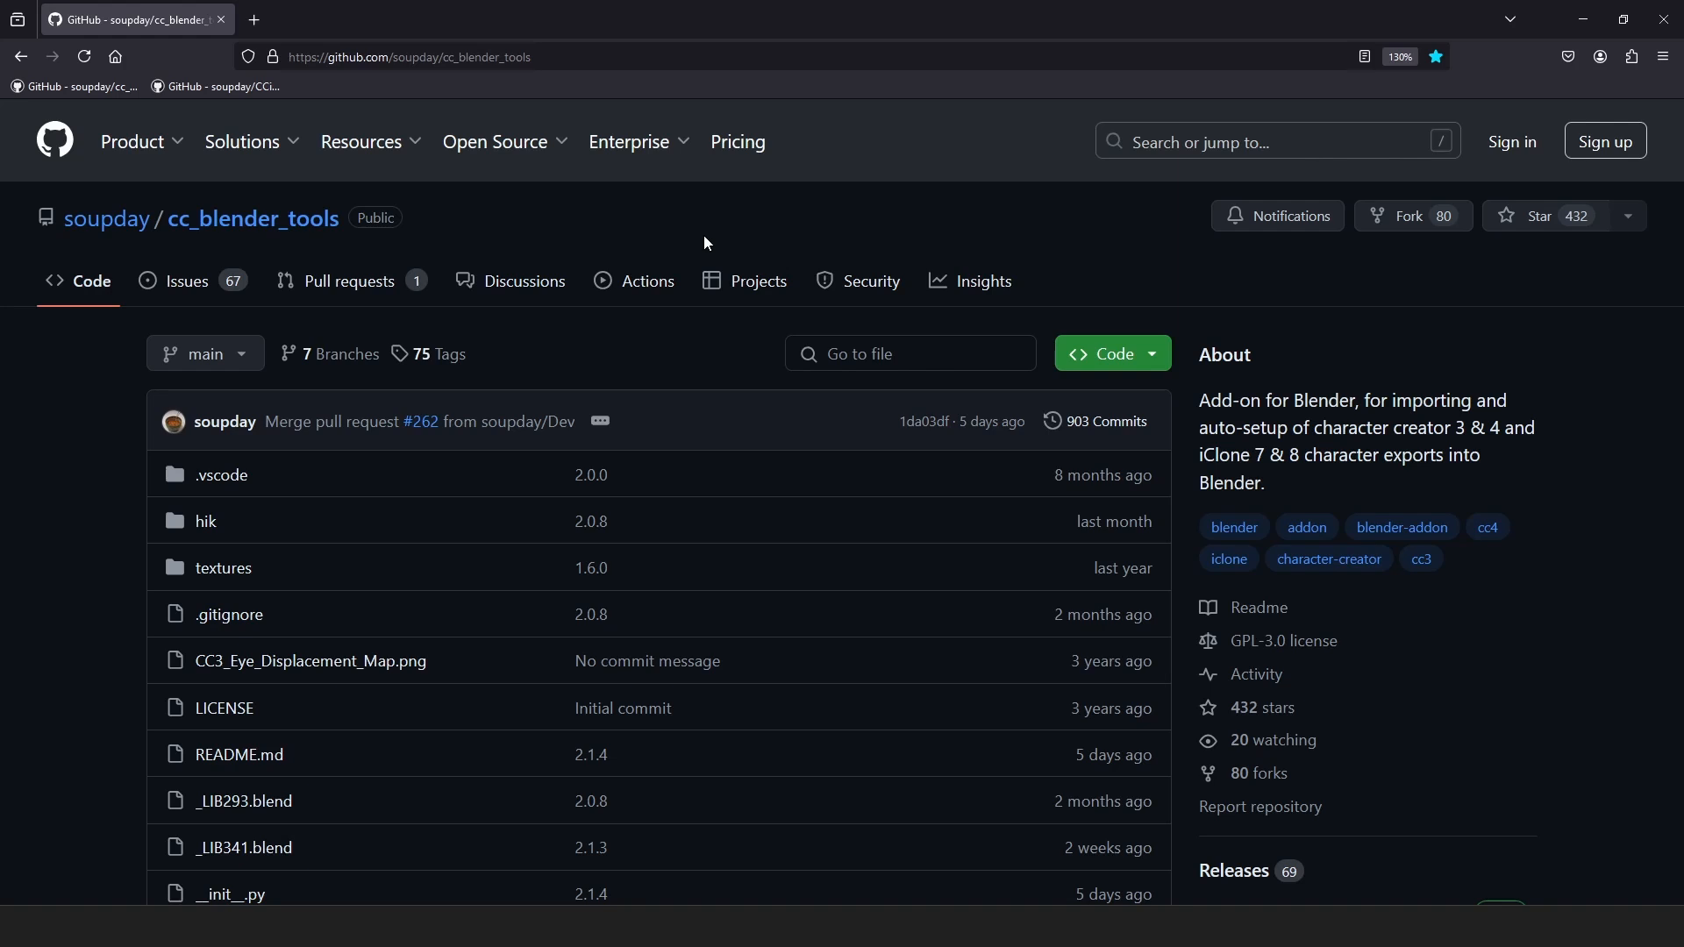
scroll(1037, 238, "down", 5)
scroll(1118, 302, "down", 5)
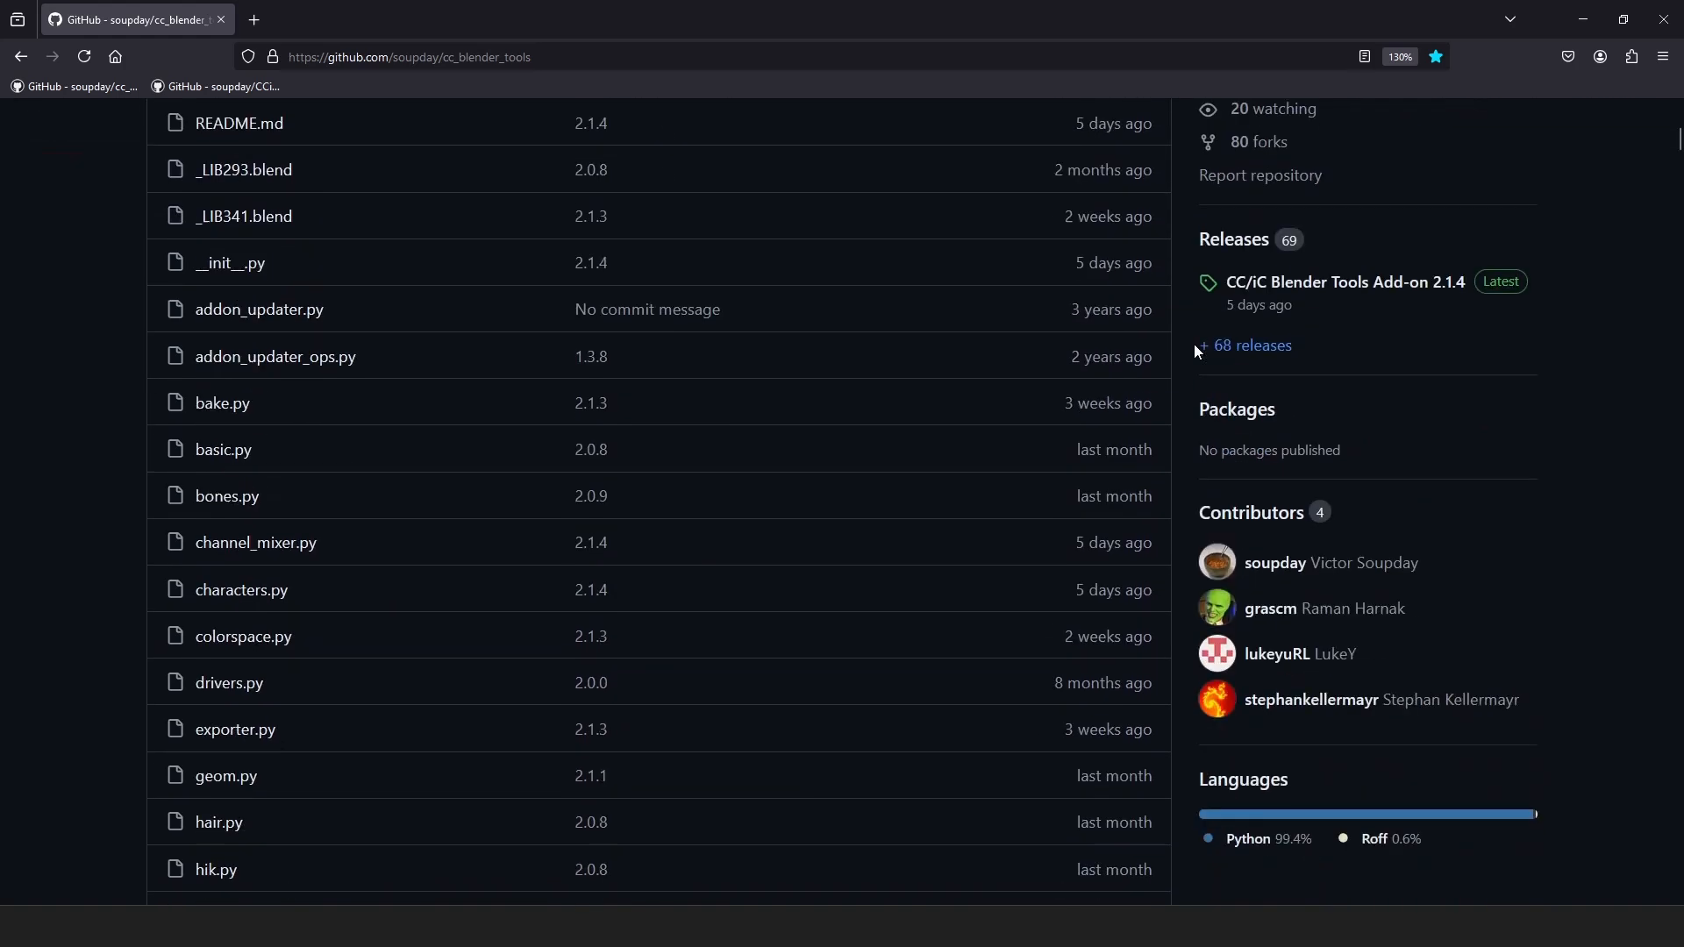
Download the CC/iC Blender Tools 2.1.4 release's Source code (zip) from GitHub Releases.
left_click(1237, 242)
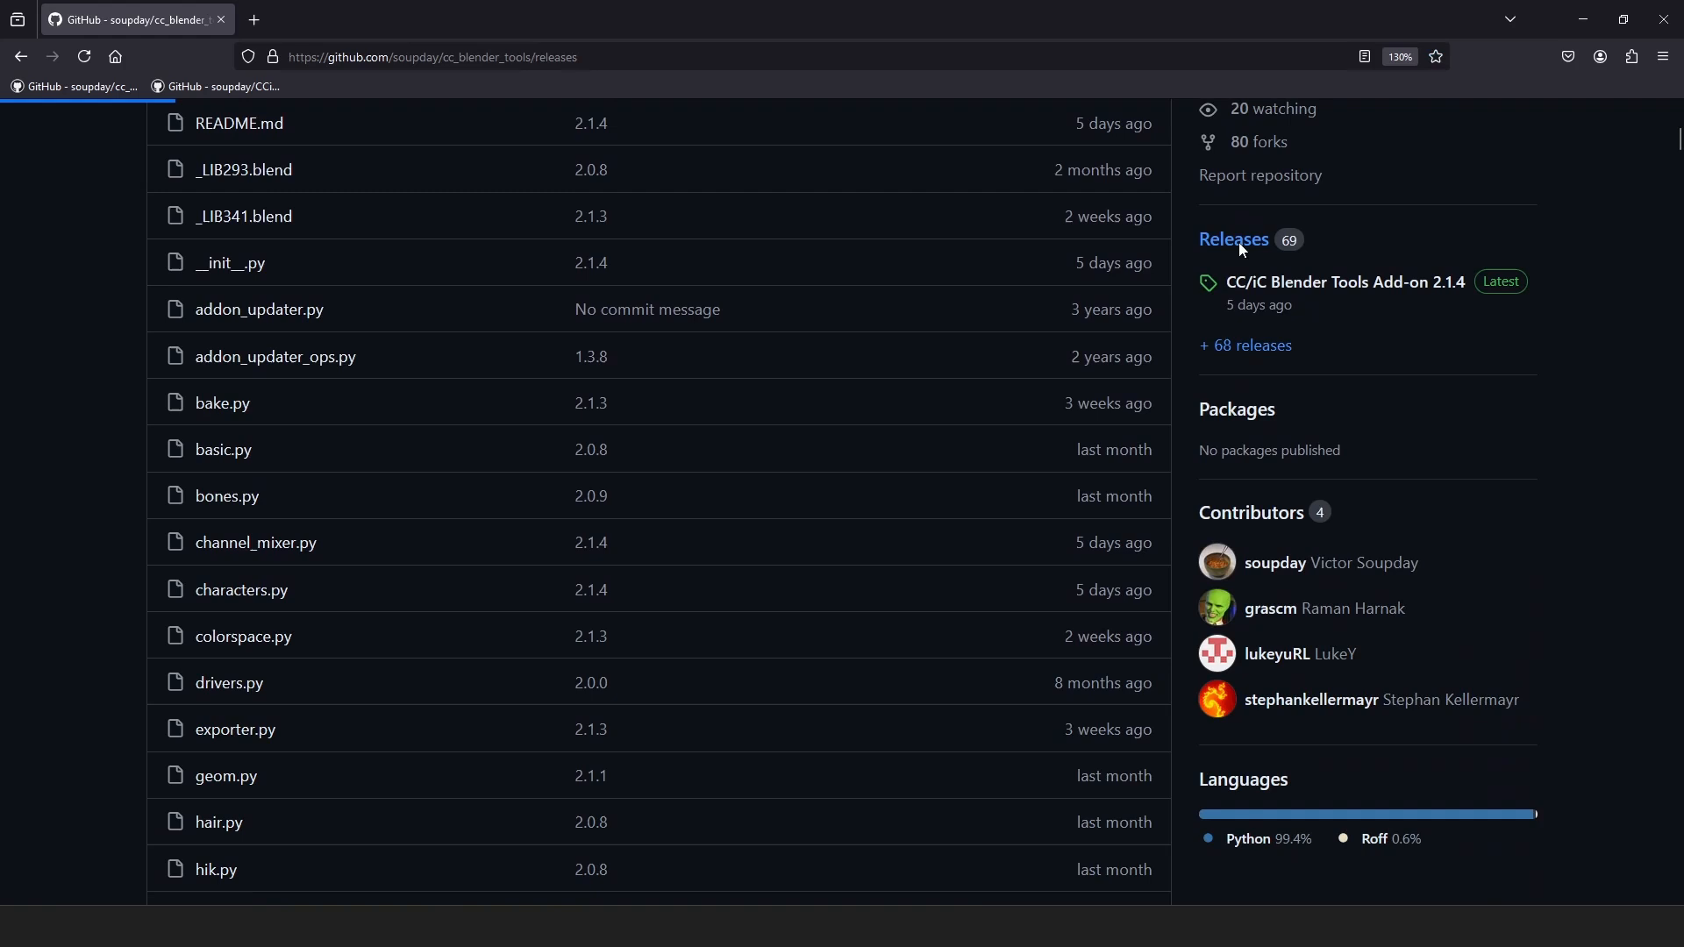
scroll(811, 400, "down", 1)
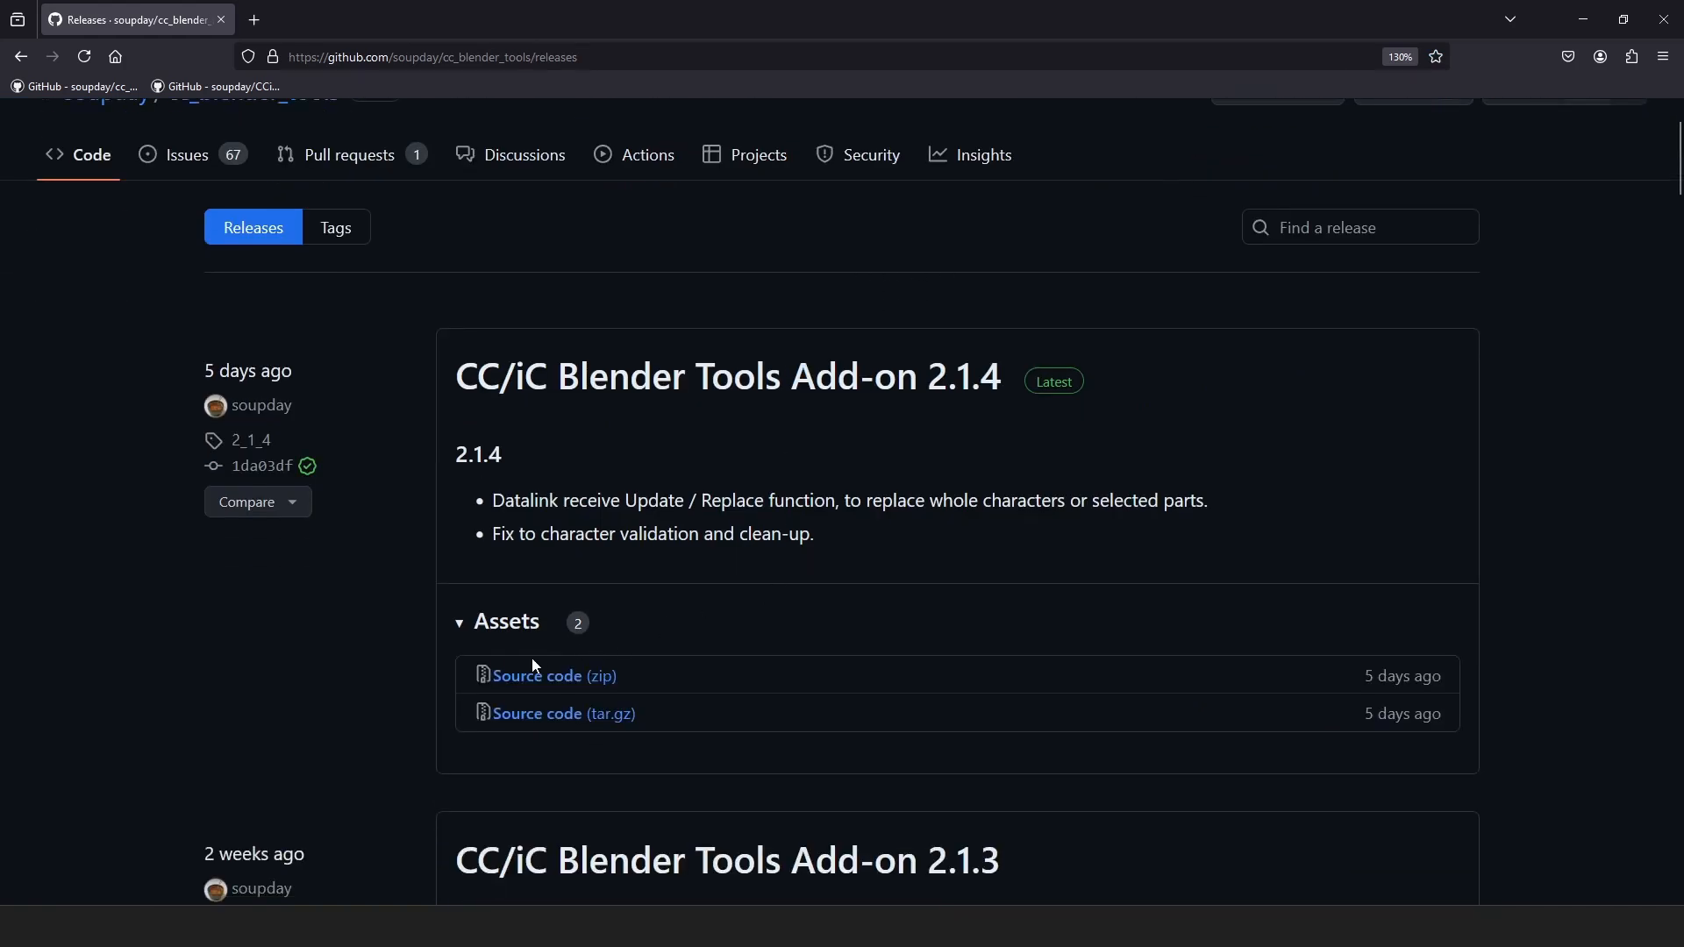
left_click(534, 682)
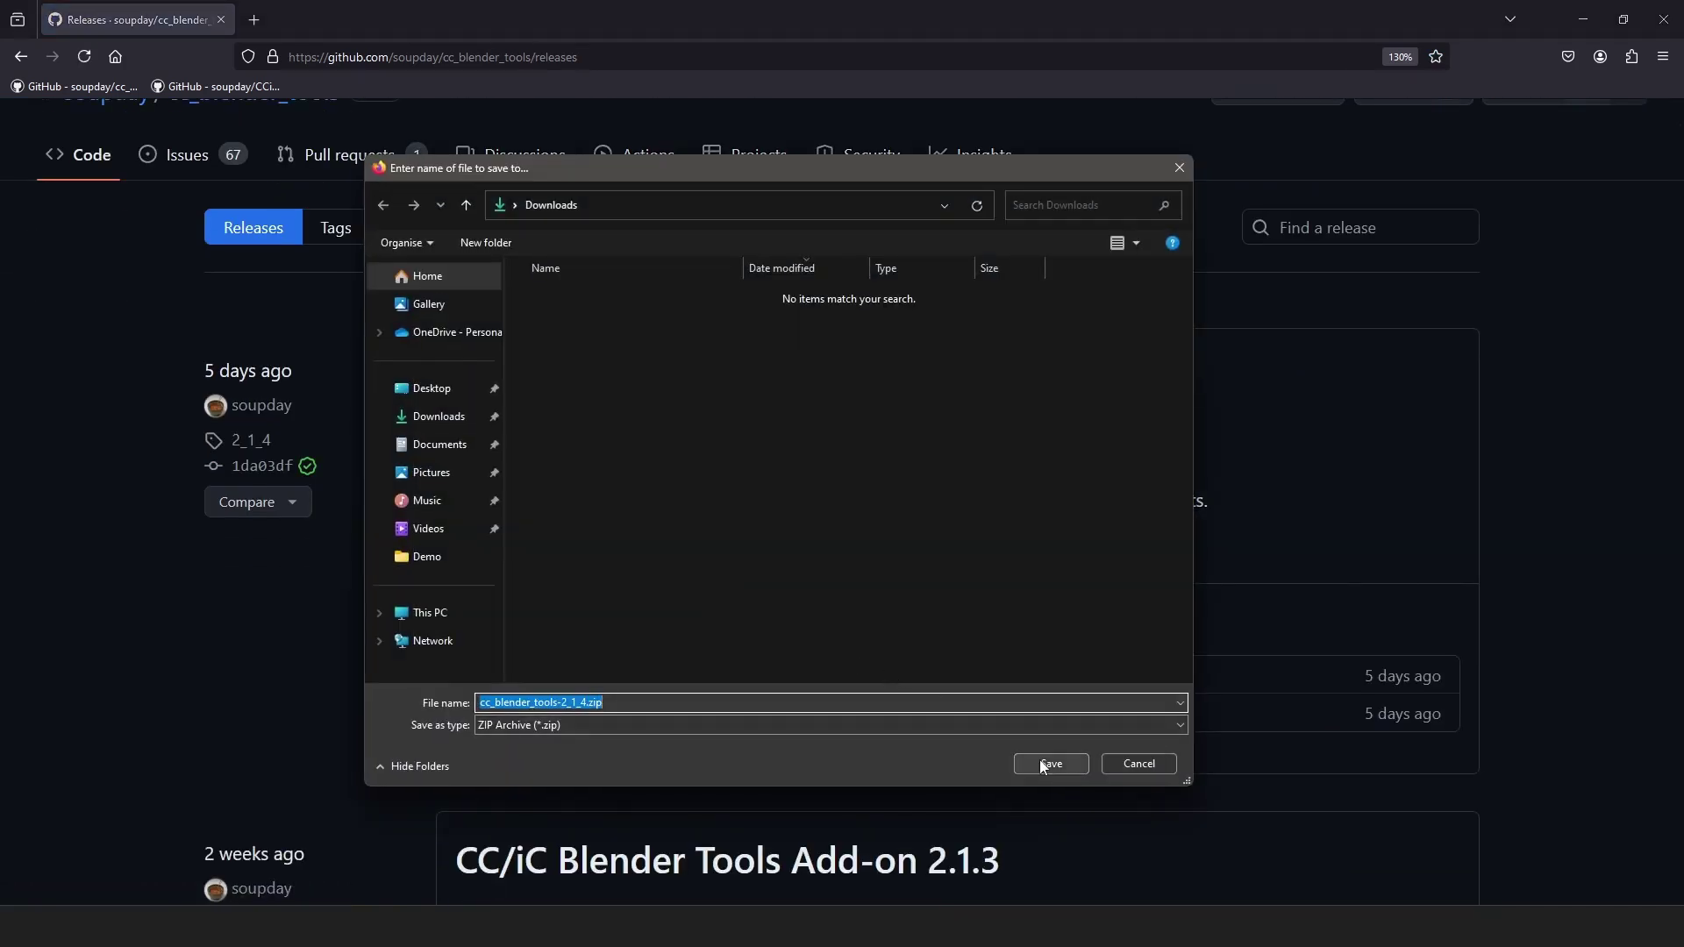
left_click(1039, 763)
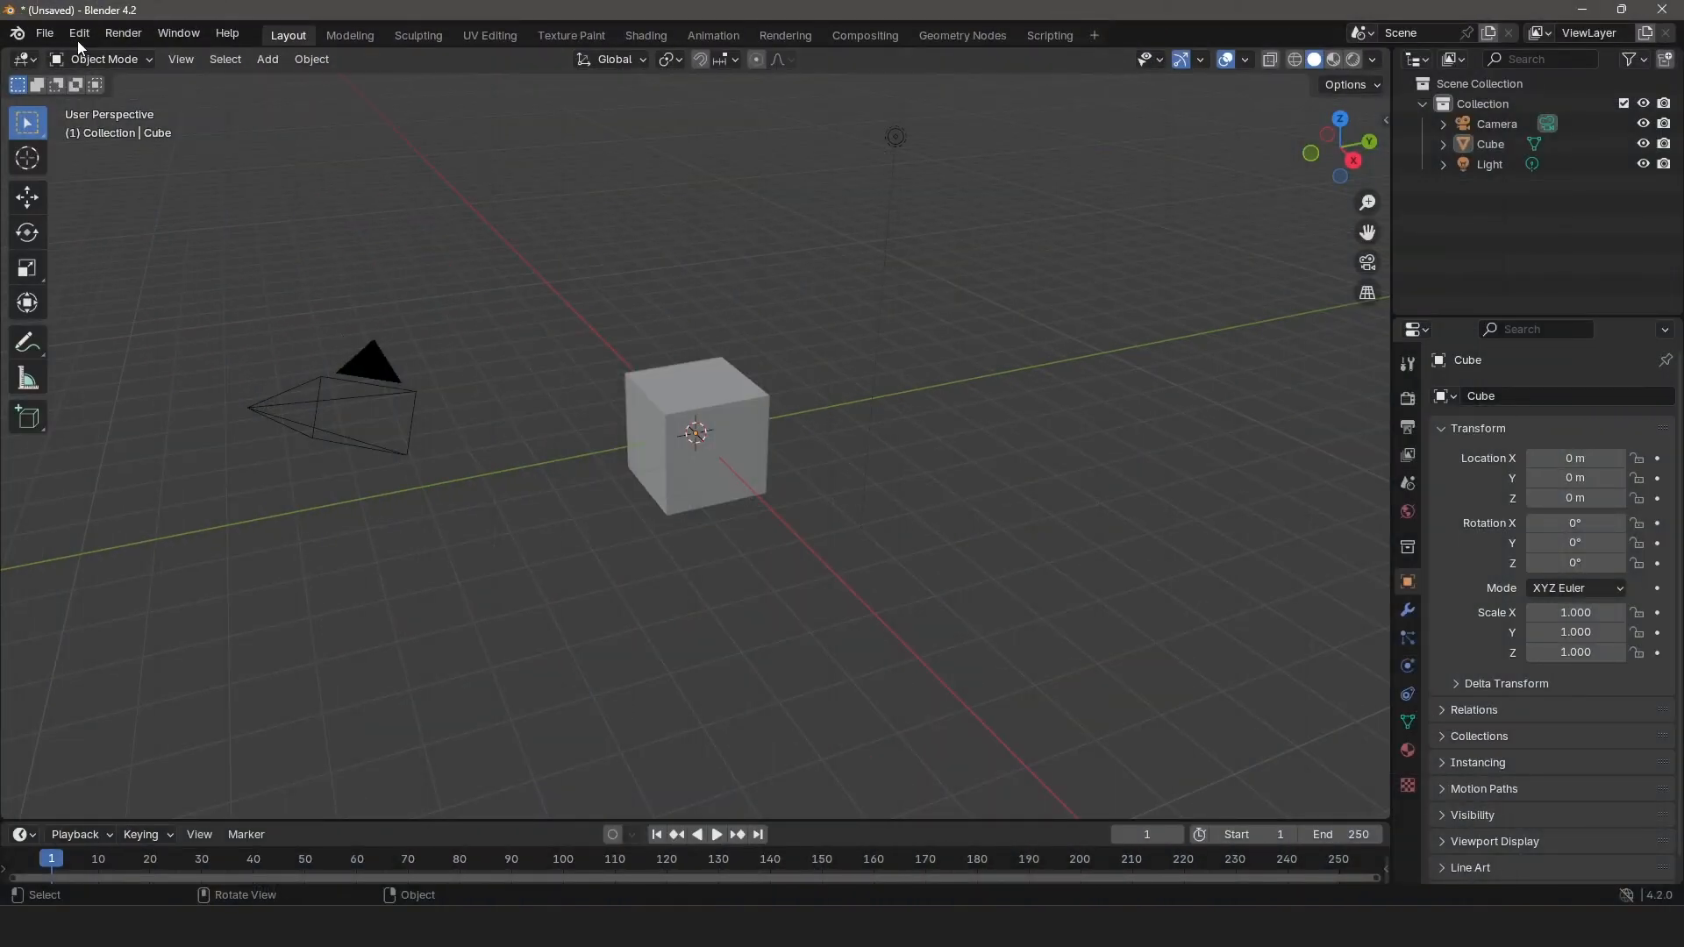
Install the cc_blender_tools-2_1_4.zip add-on from Downloads through Preferences > Add-ons > Install from Disk.
left_click(80, 34)
left_click(125, 311)
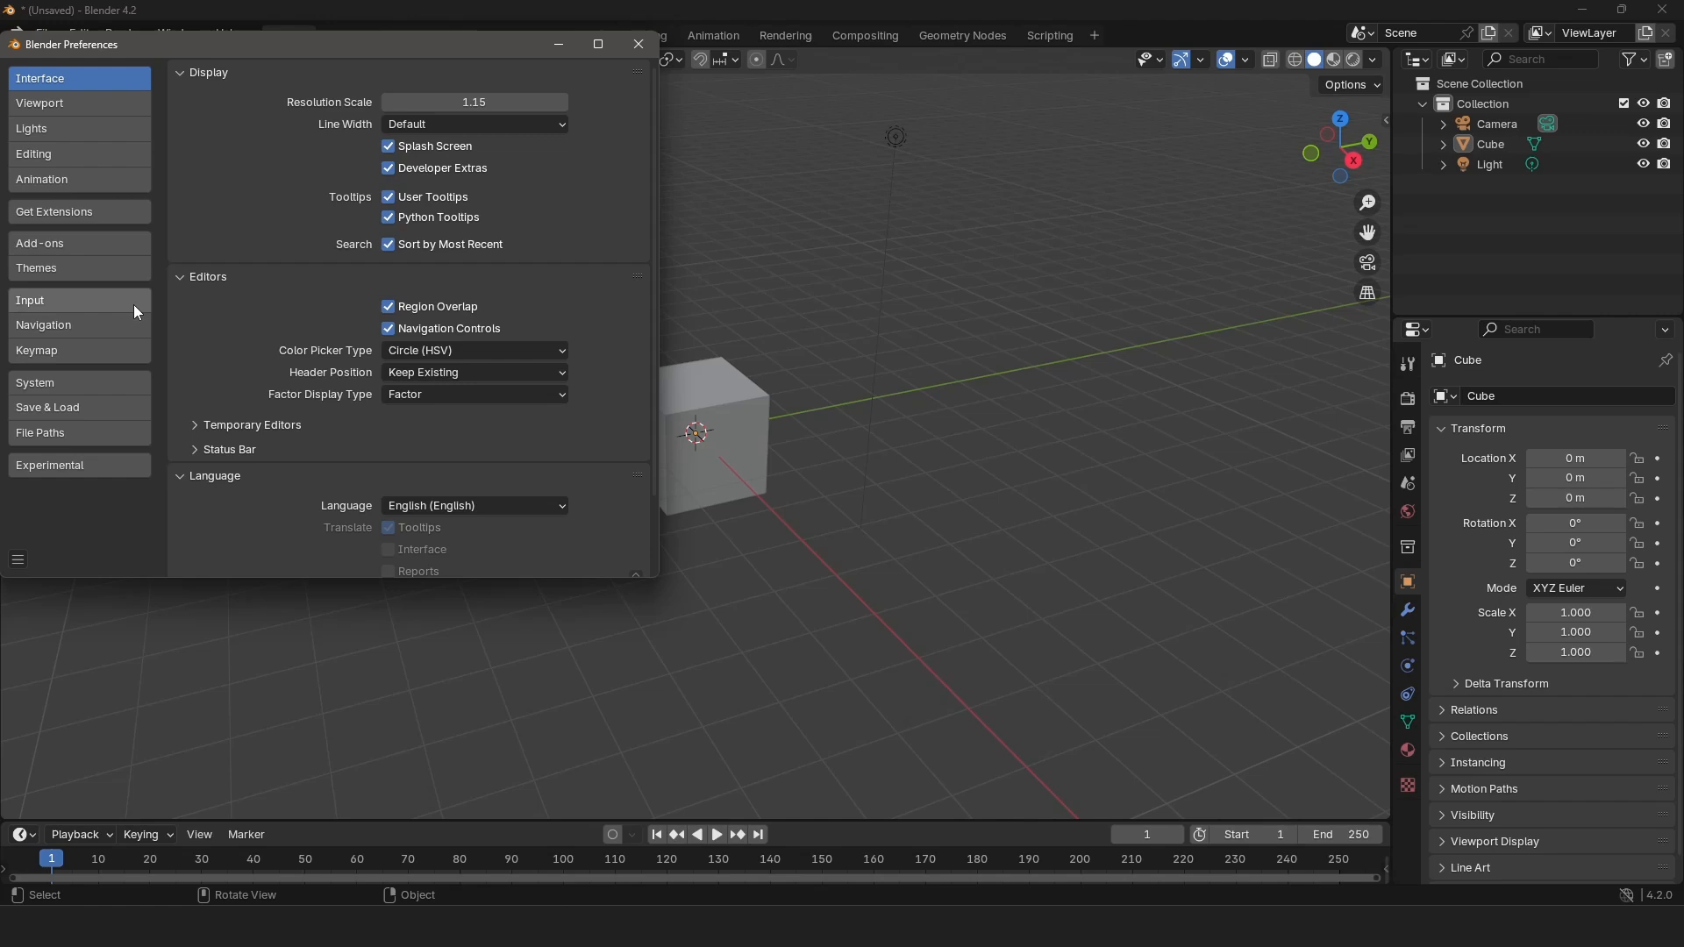
left_click(74, 248)
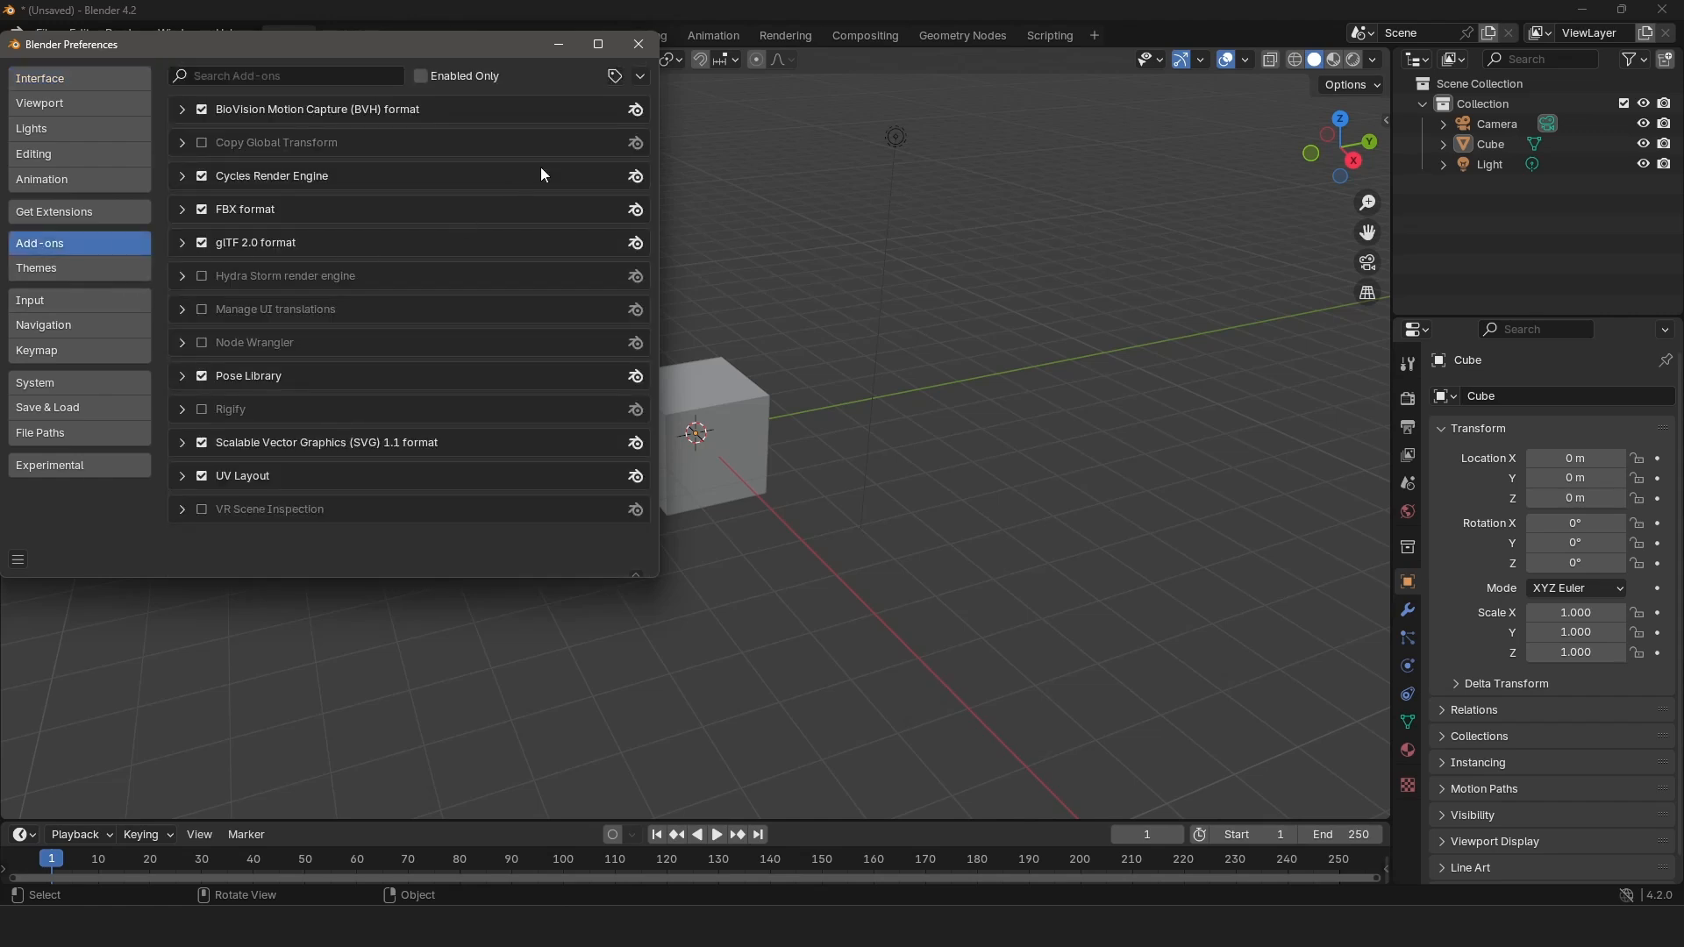
left_click(640, 76)
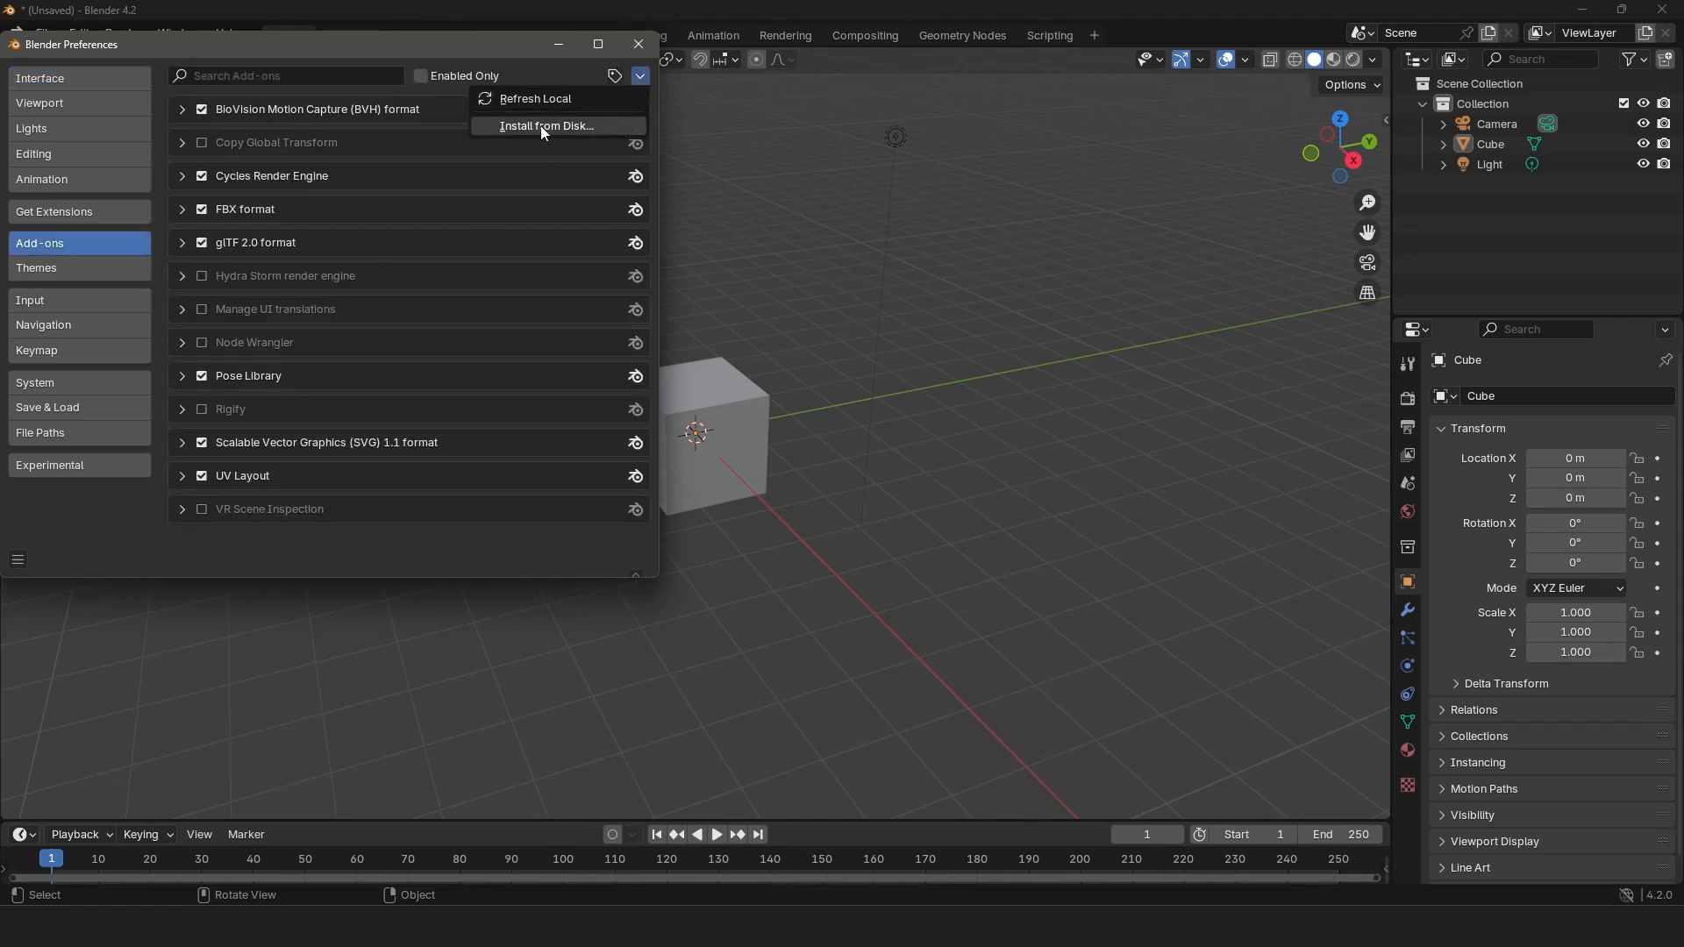
left_click(601, 133)
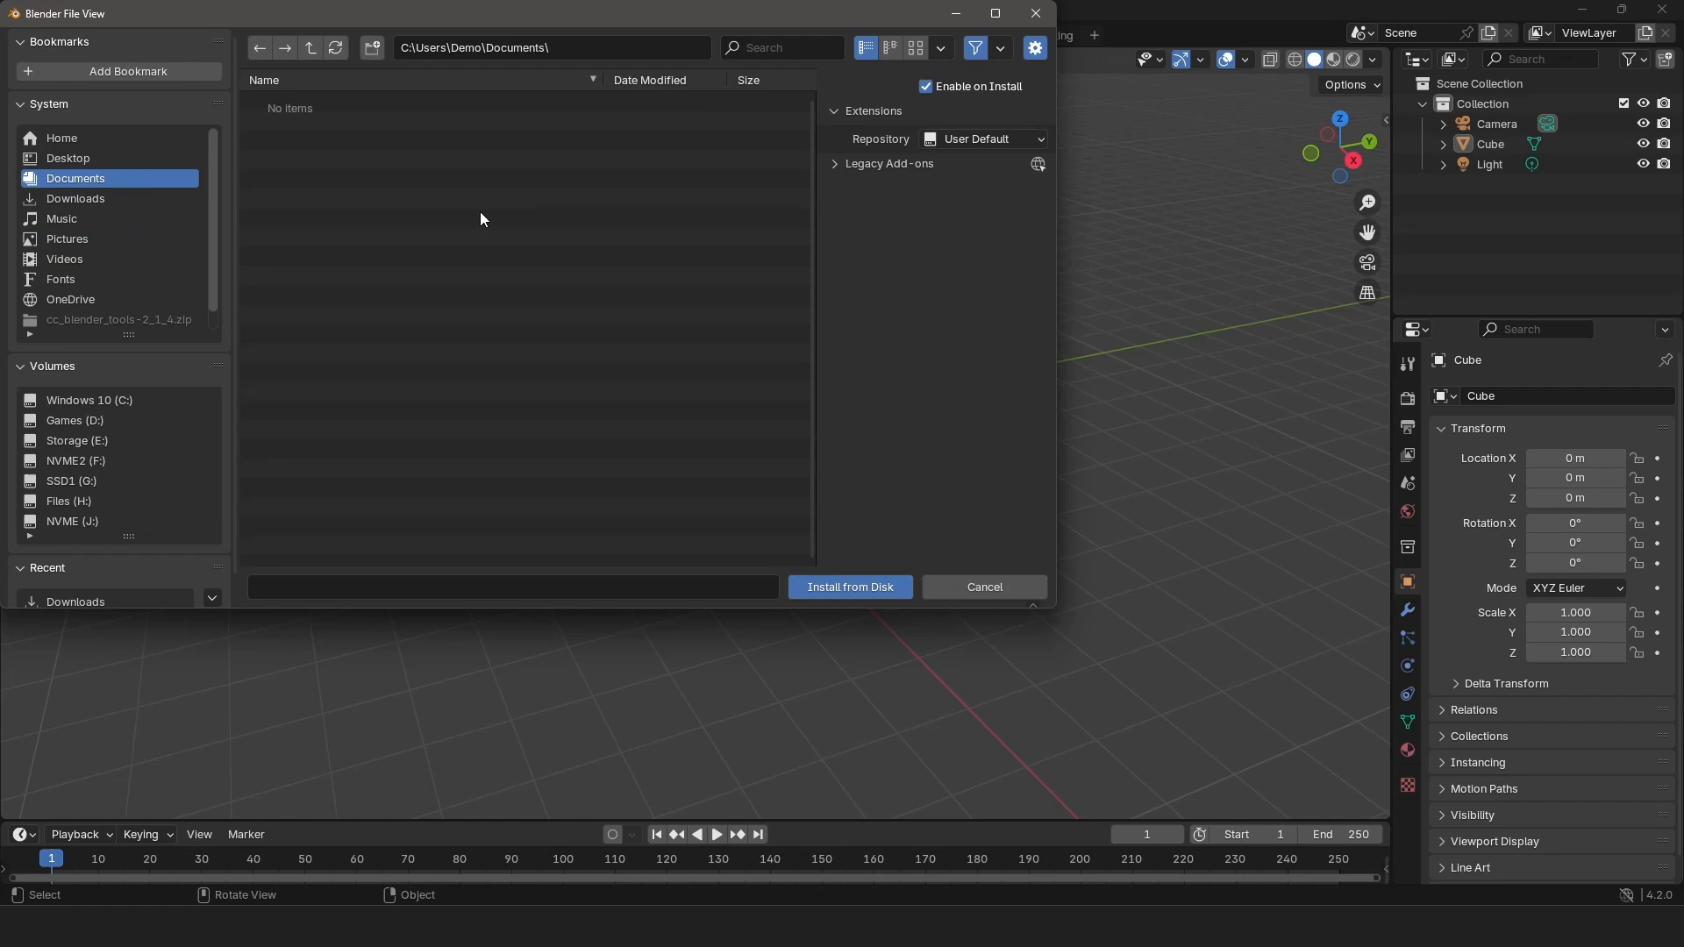
left_click(75, 198)
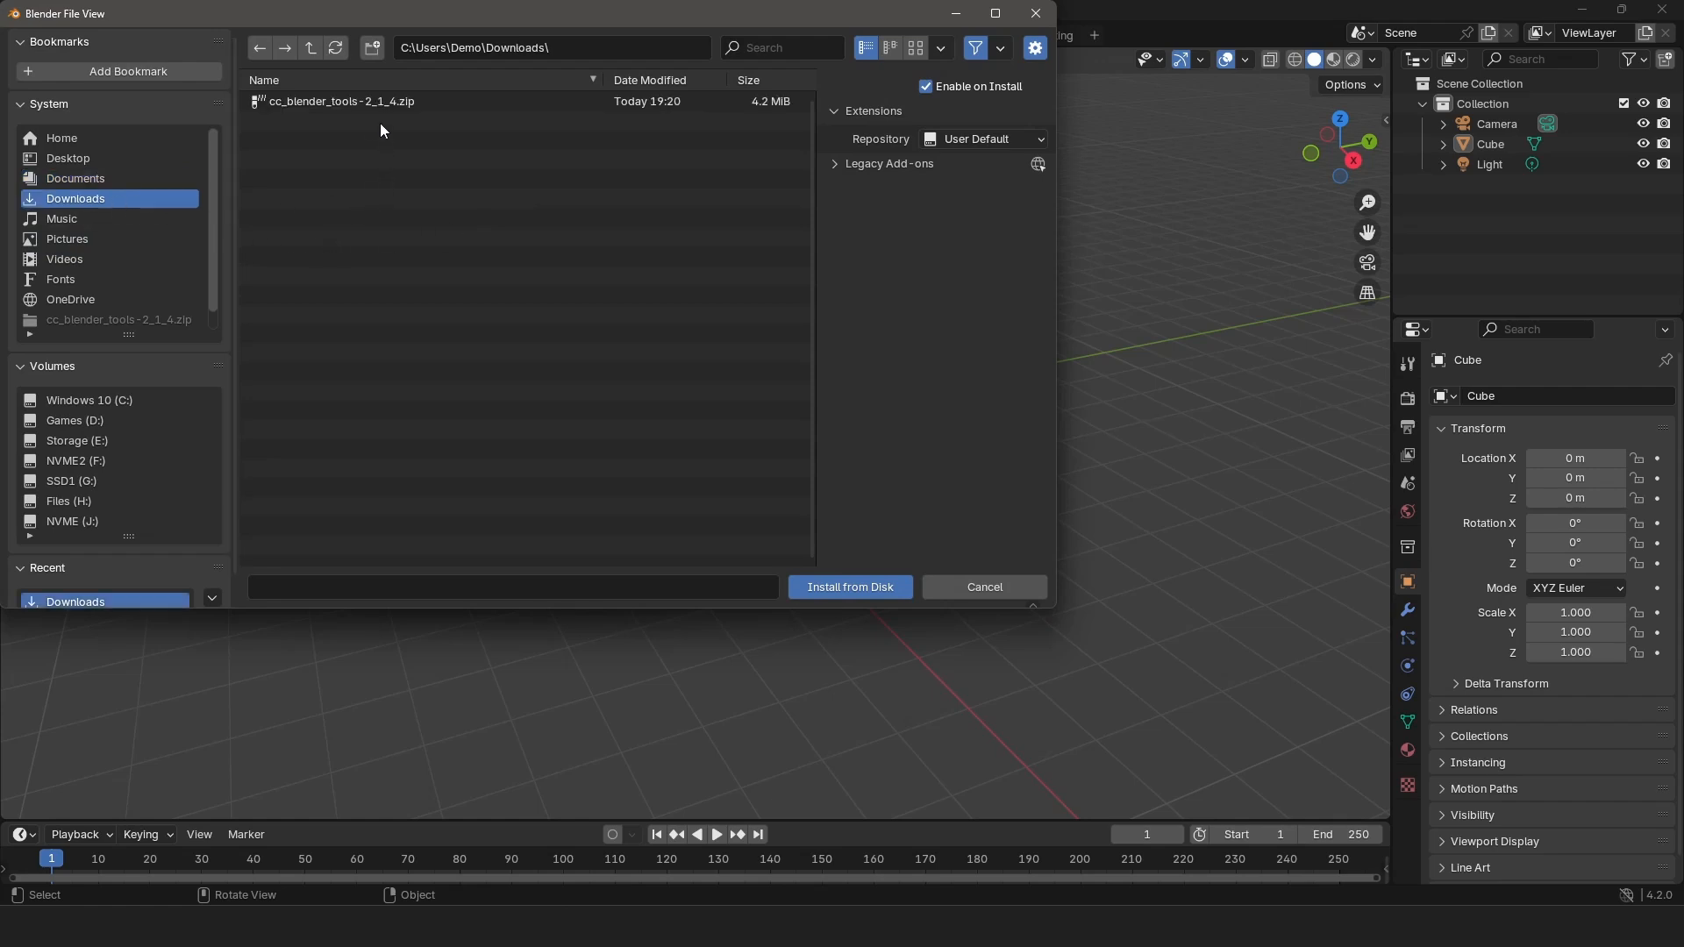
left_click(364, 102)
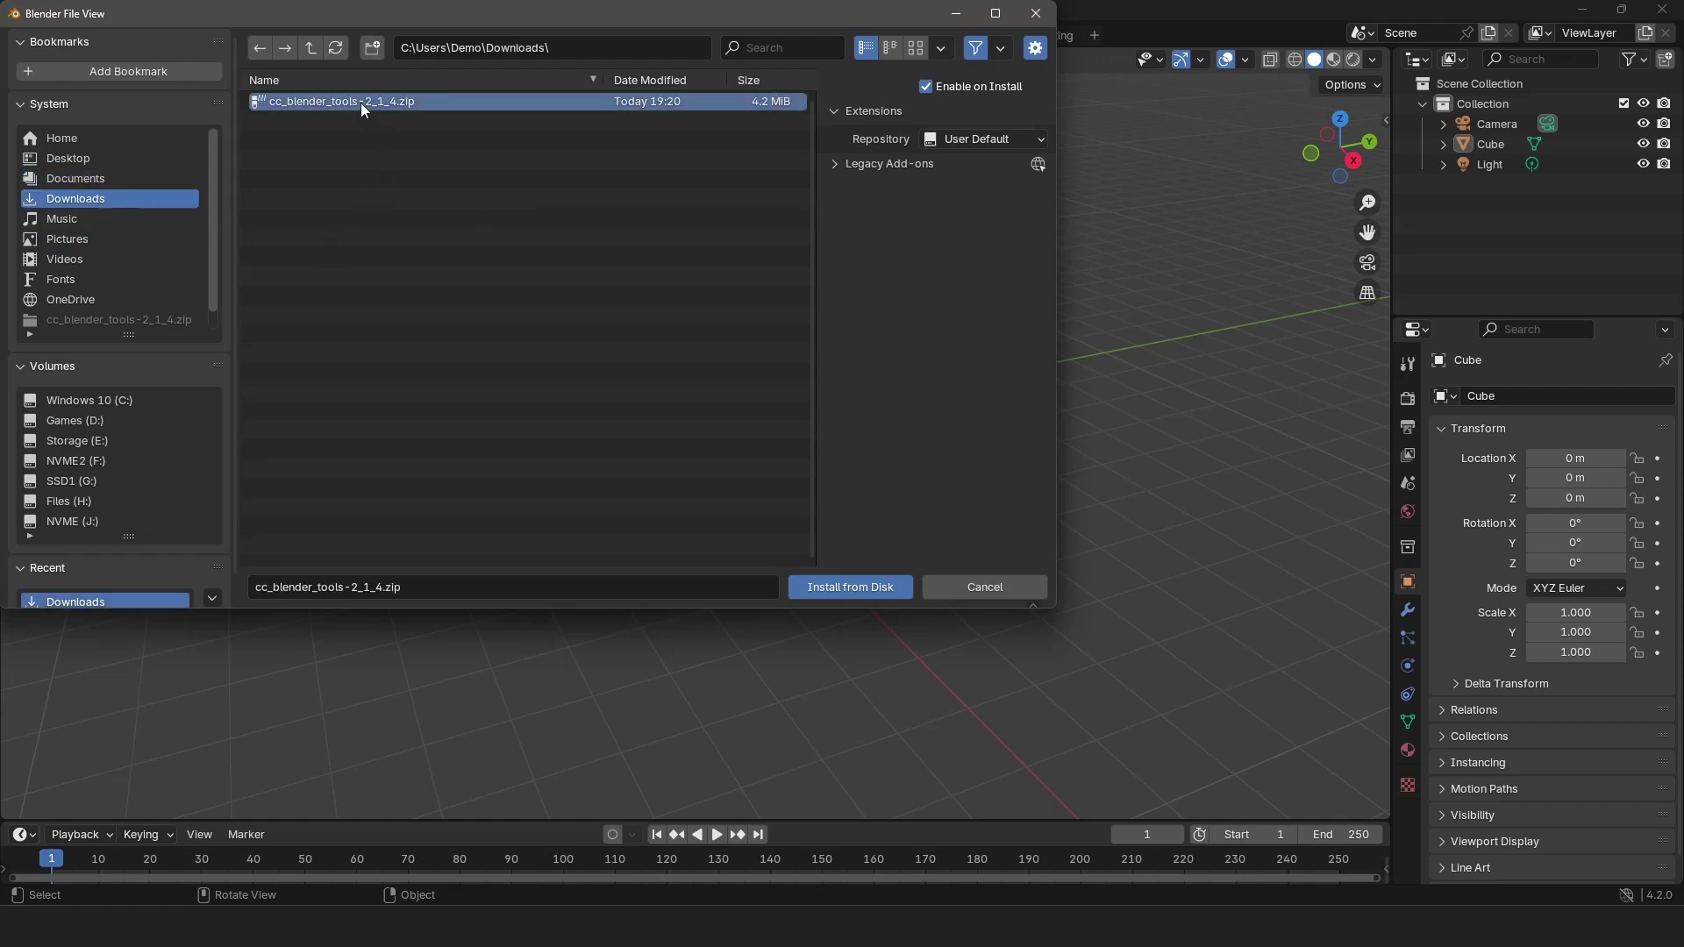
left_click(853, 589)
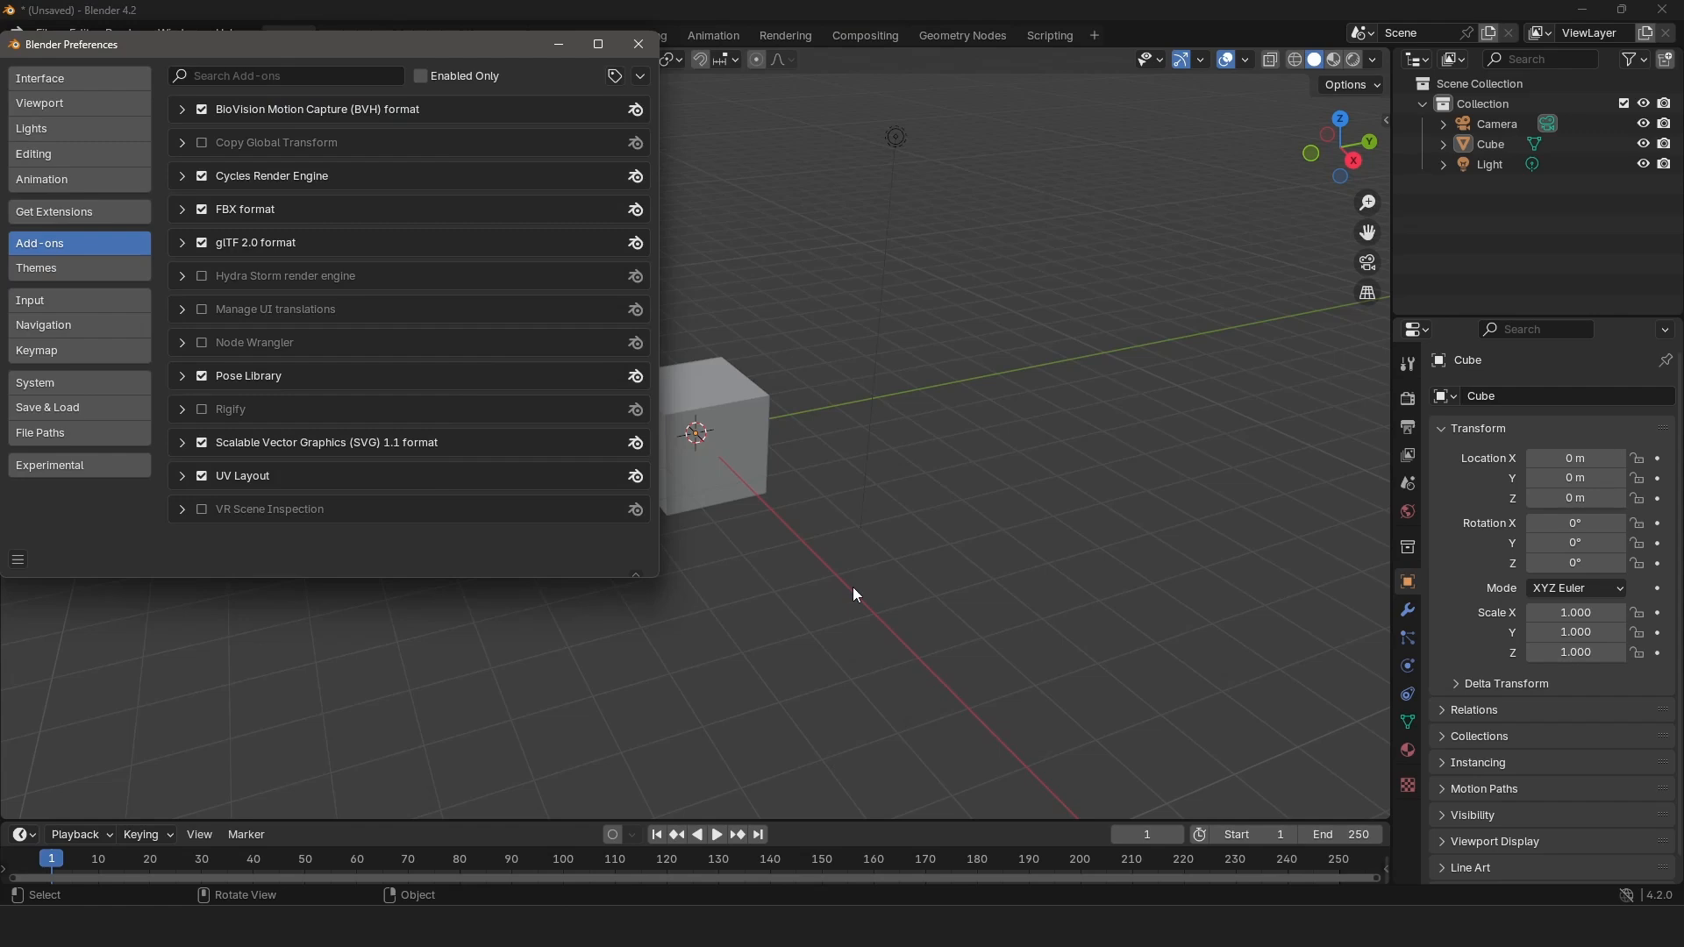
Review the CC/IC Tools add-on entry, then show the CC/iC Pipeline sidebar panel and browse its import, create and link tools.
left_click(182, 110)
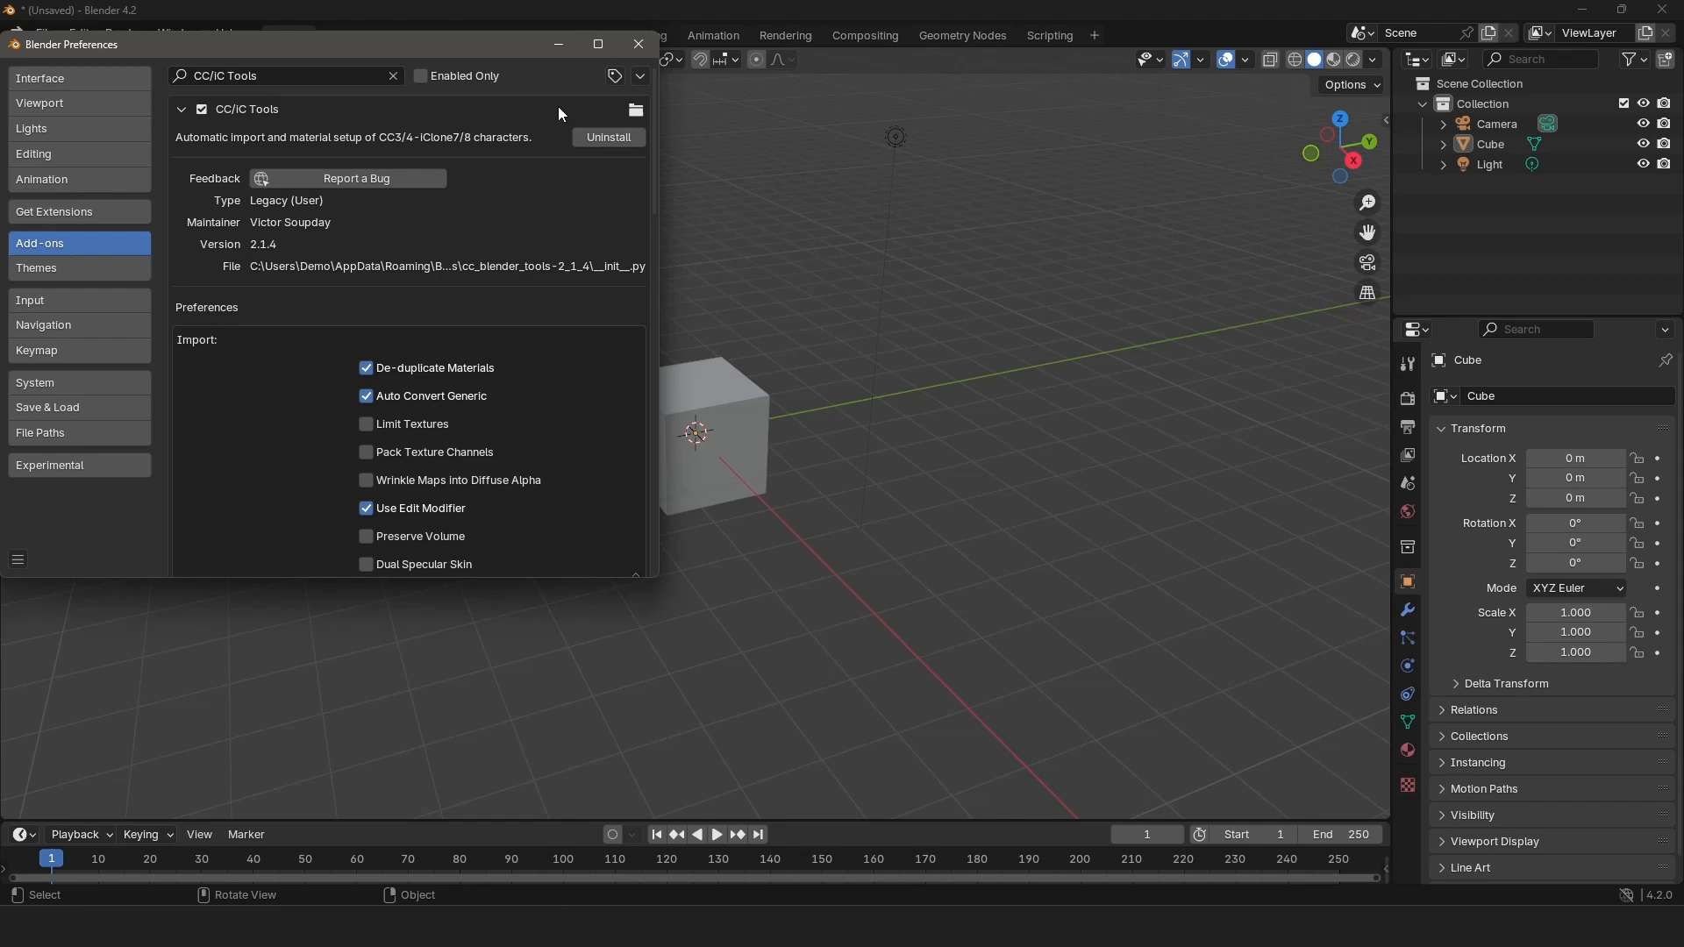
left_click(639, 47)
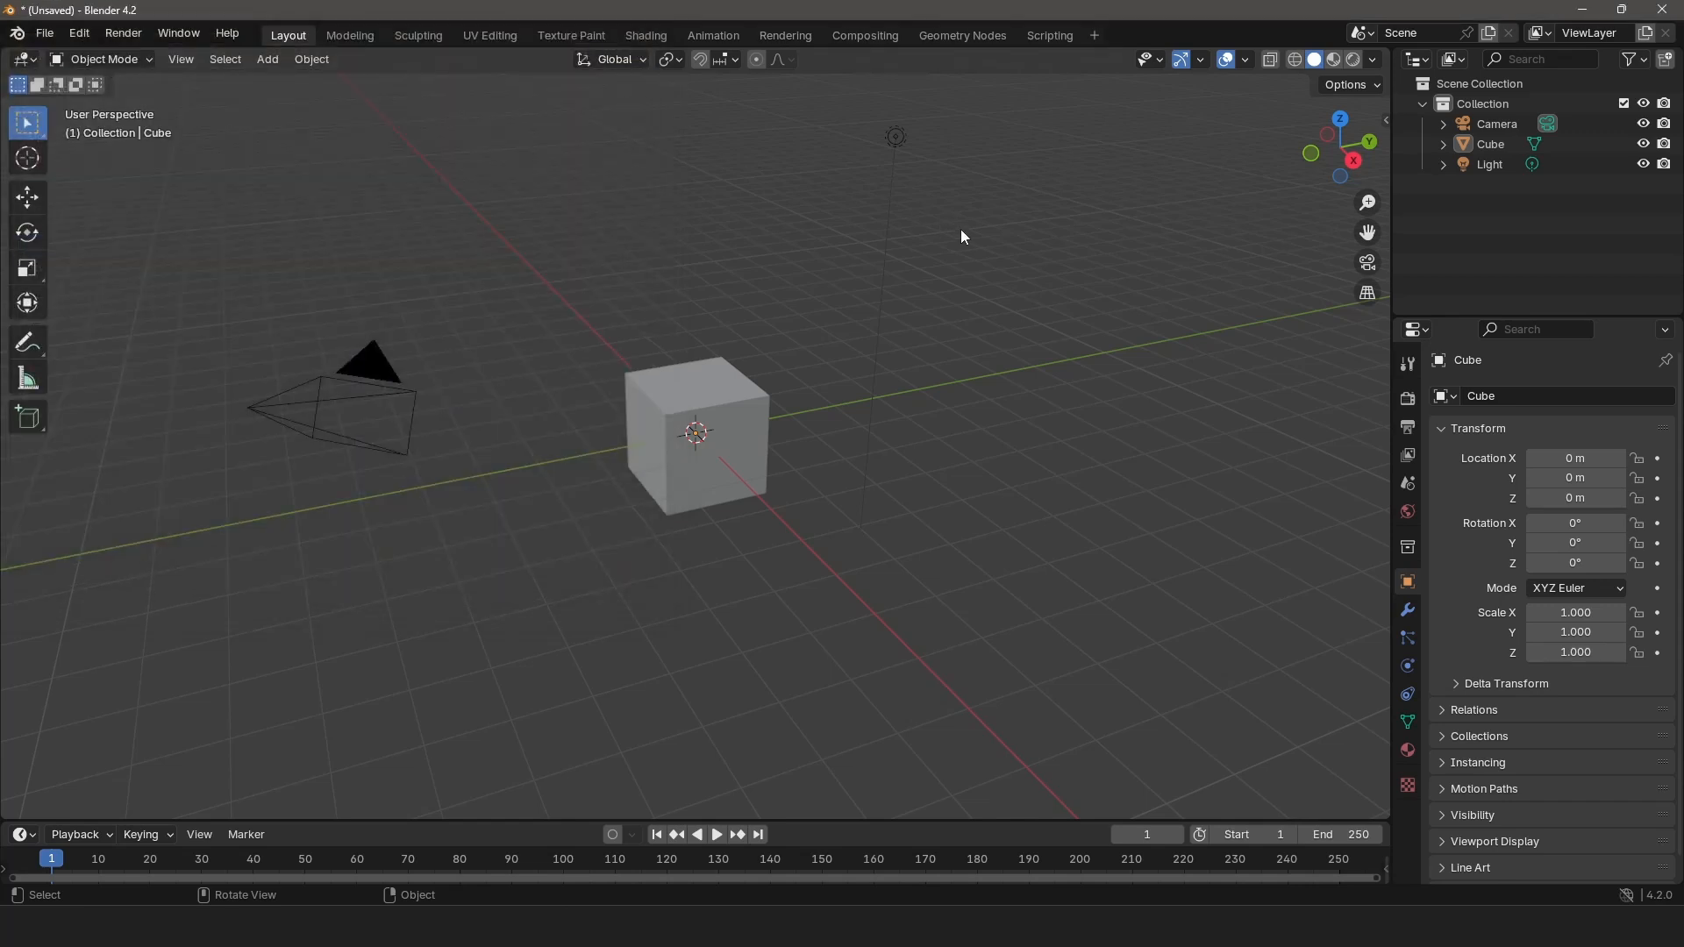
key("n")
left_click(1379, 281)
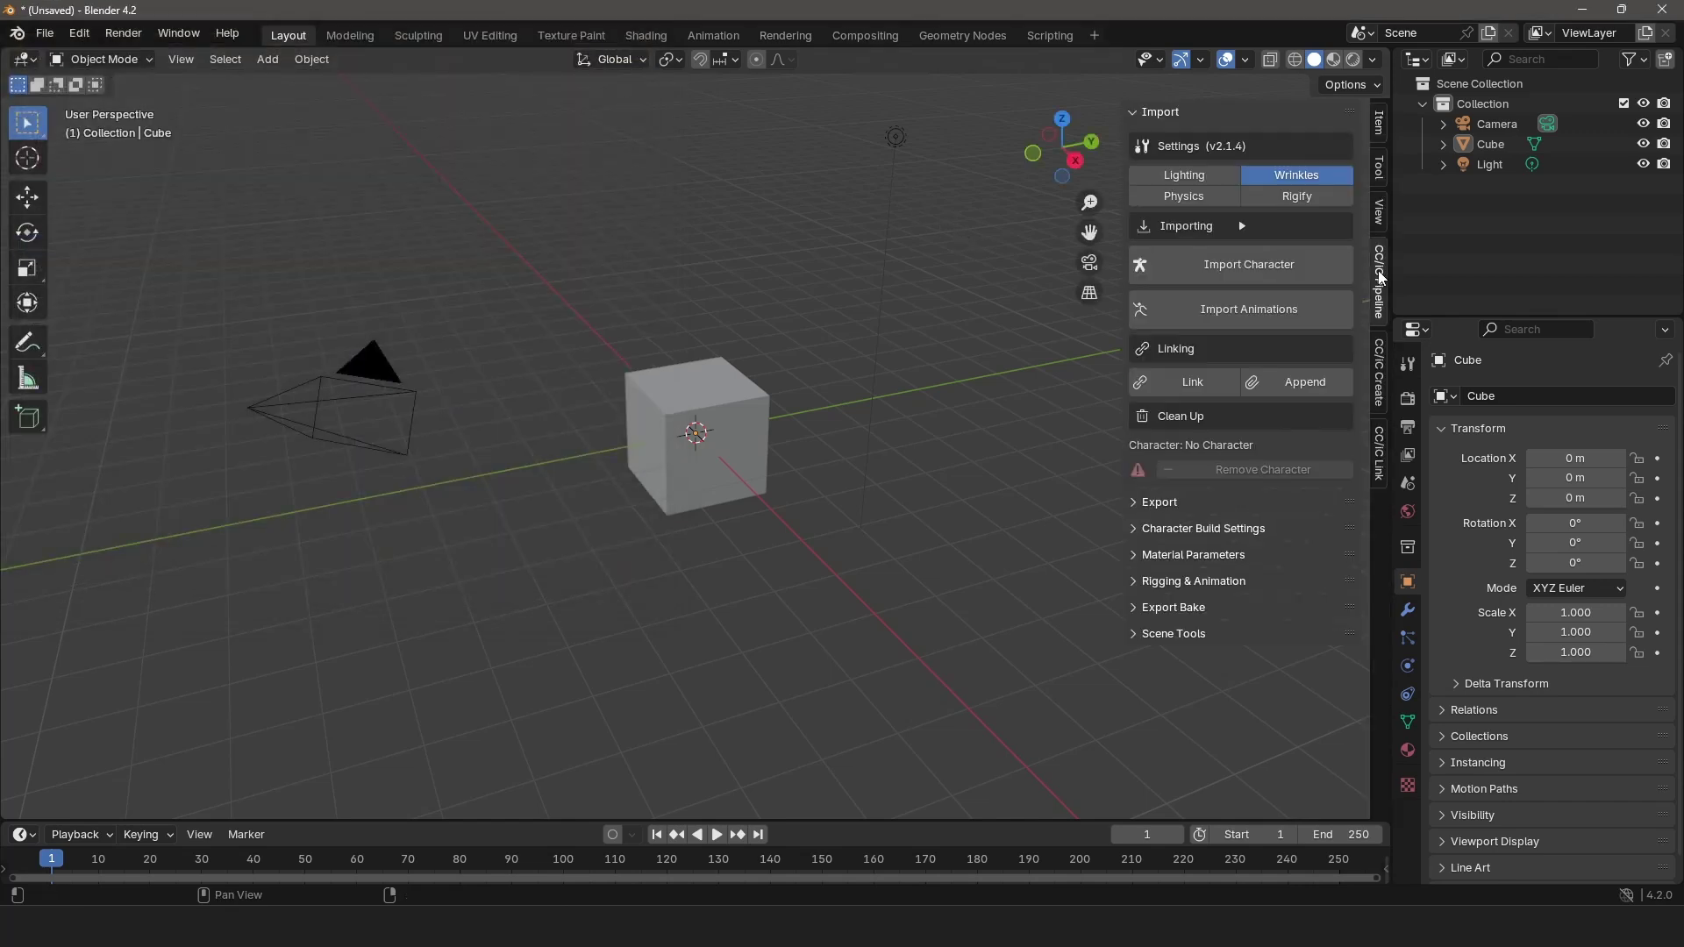
left_click(1378, 361)
left_click(1379, 428)
left_click(1379, 382)
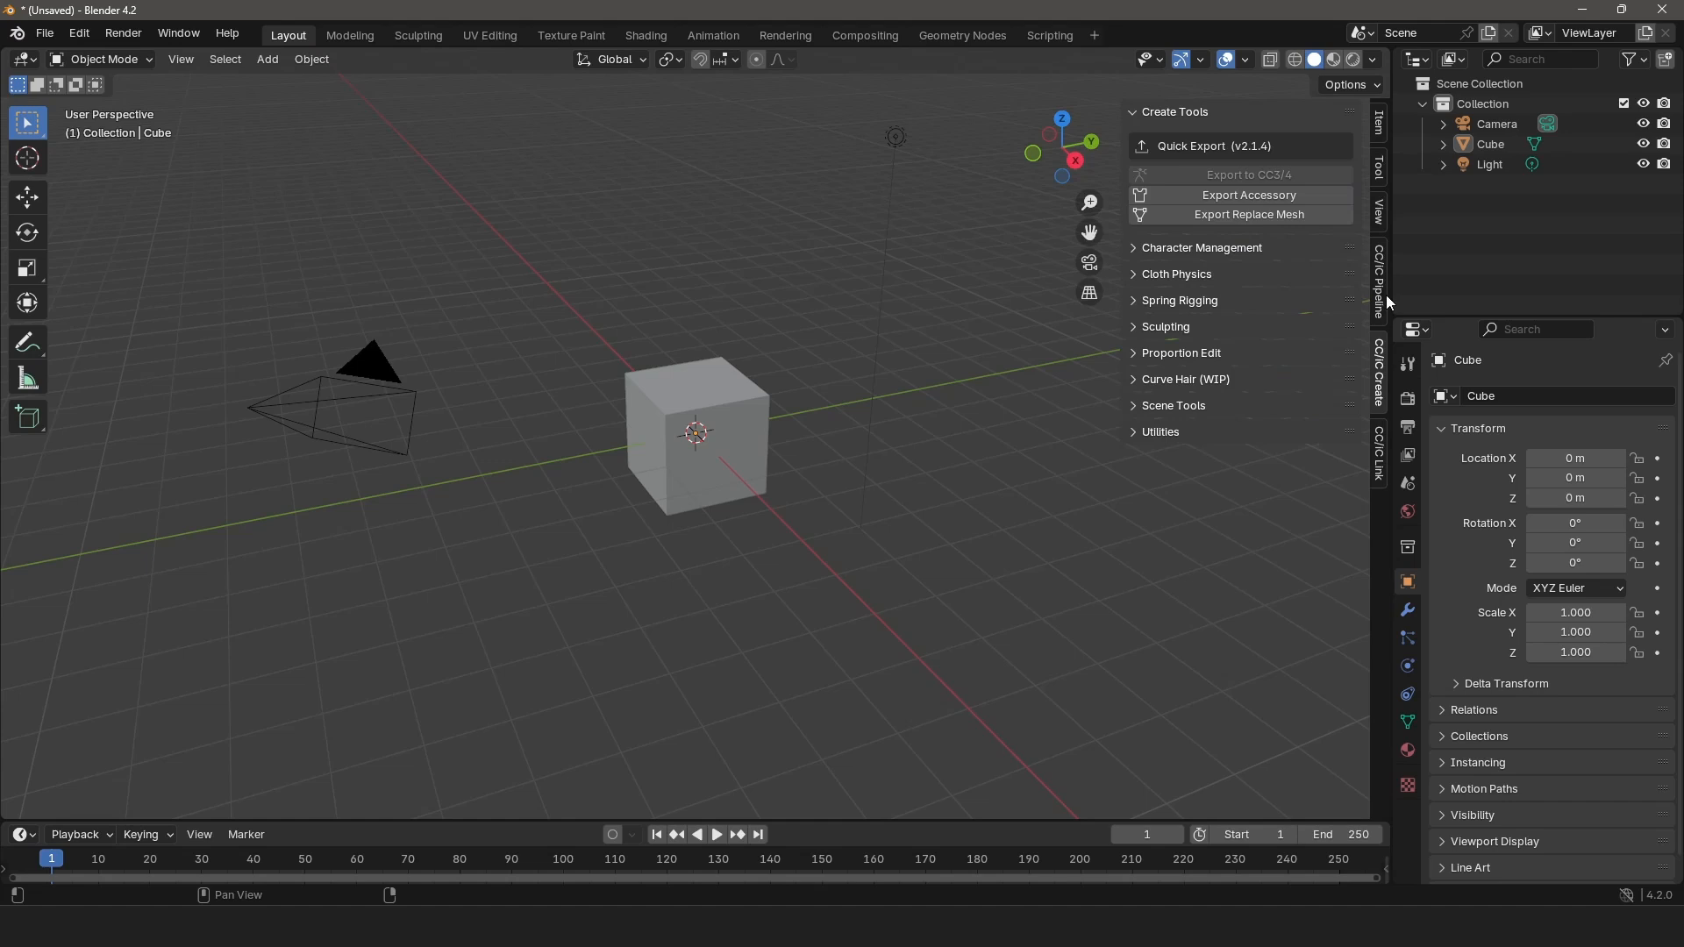
left_click(1379, 292)
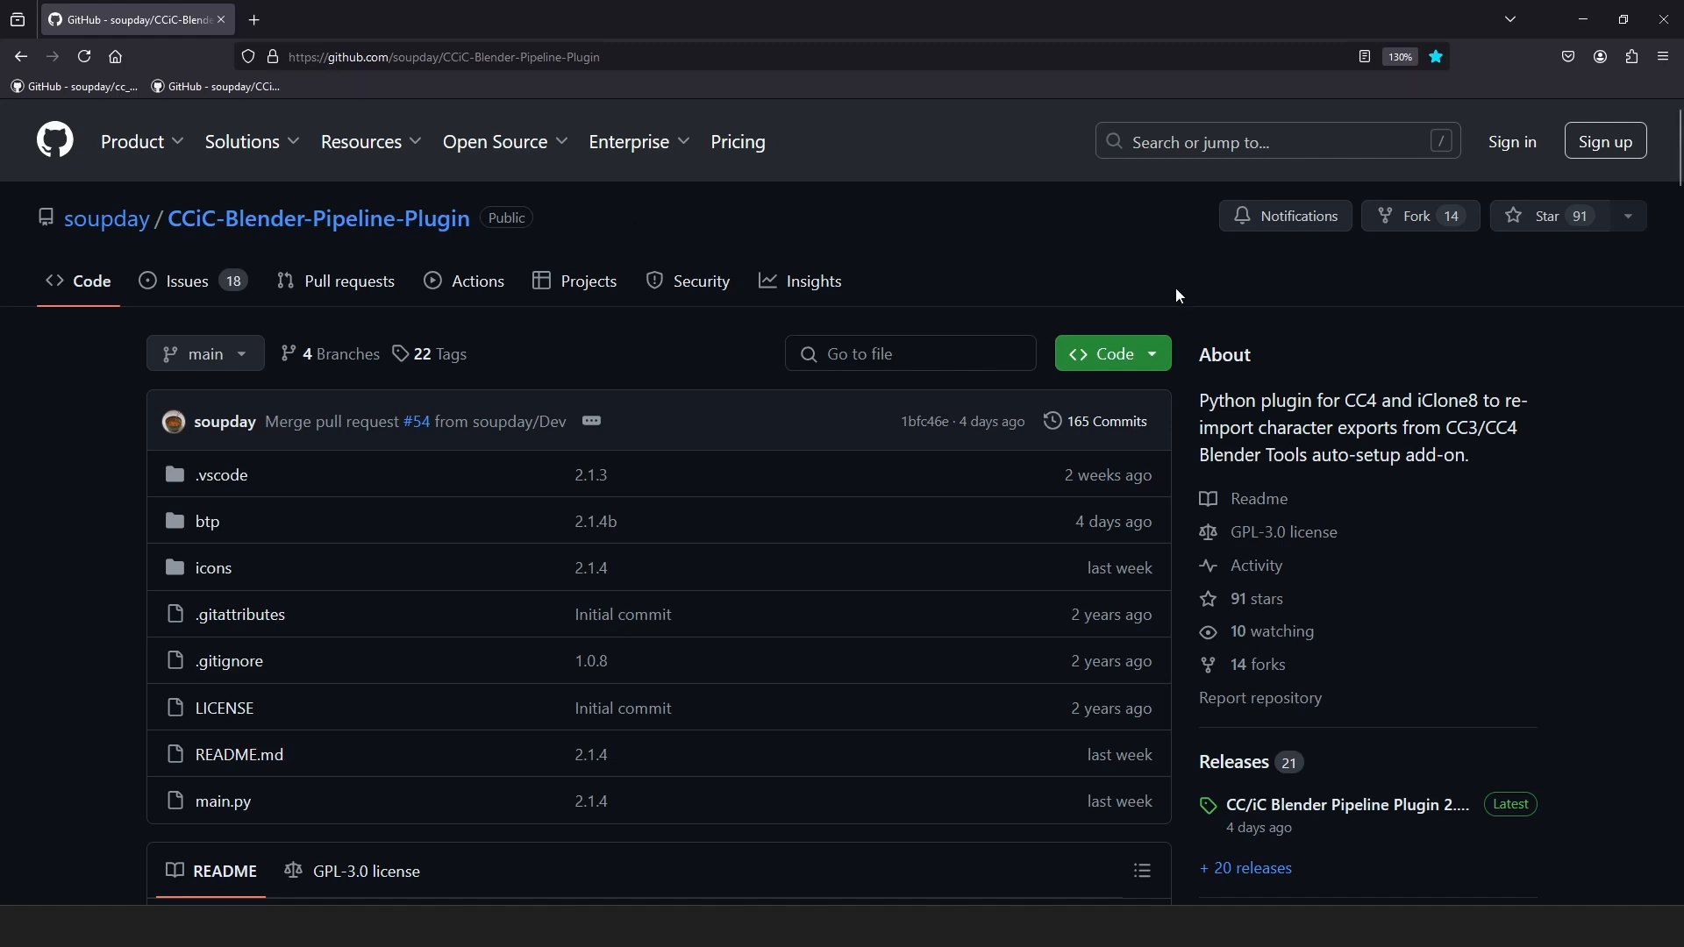
scroll(1174, 287, "down", 3)
Download the CC/iC Blender Pipeline Plugin 2.1.4 Source code (zip) from GitHub Releases into Downloads.
left_click(1234, 384)
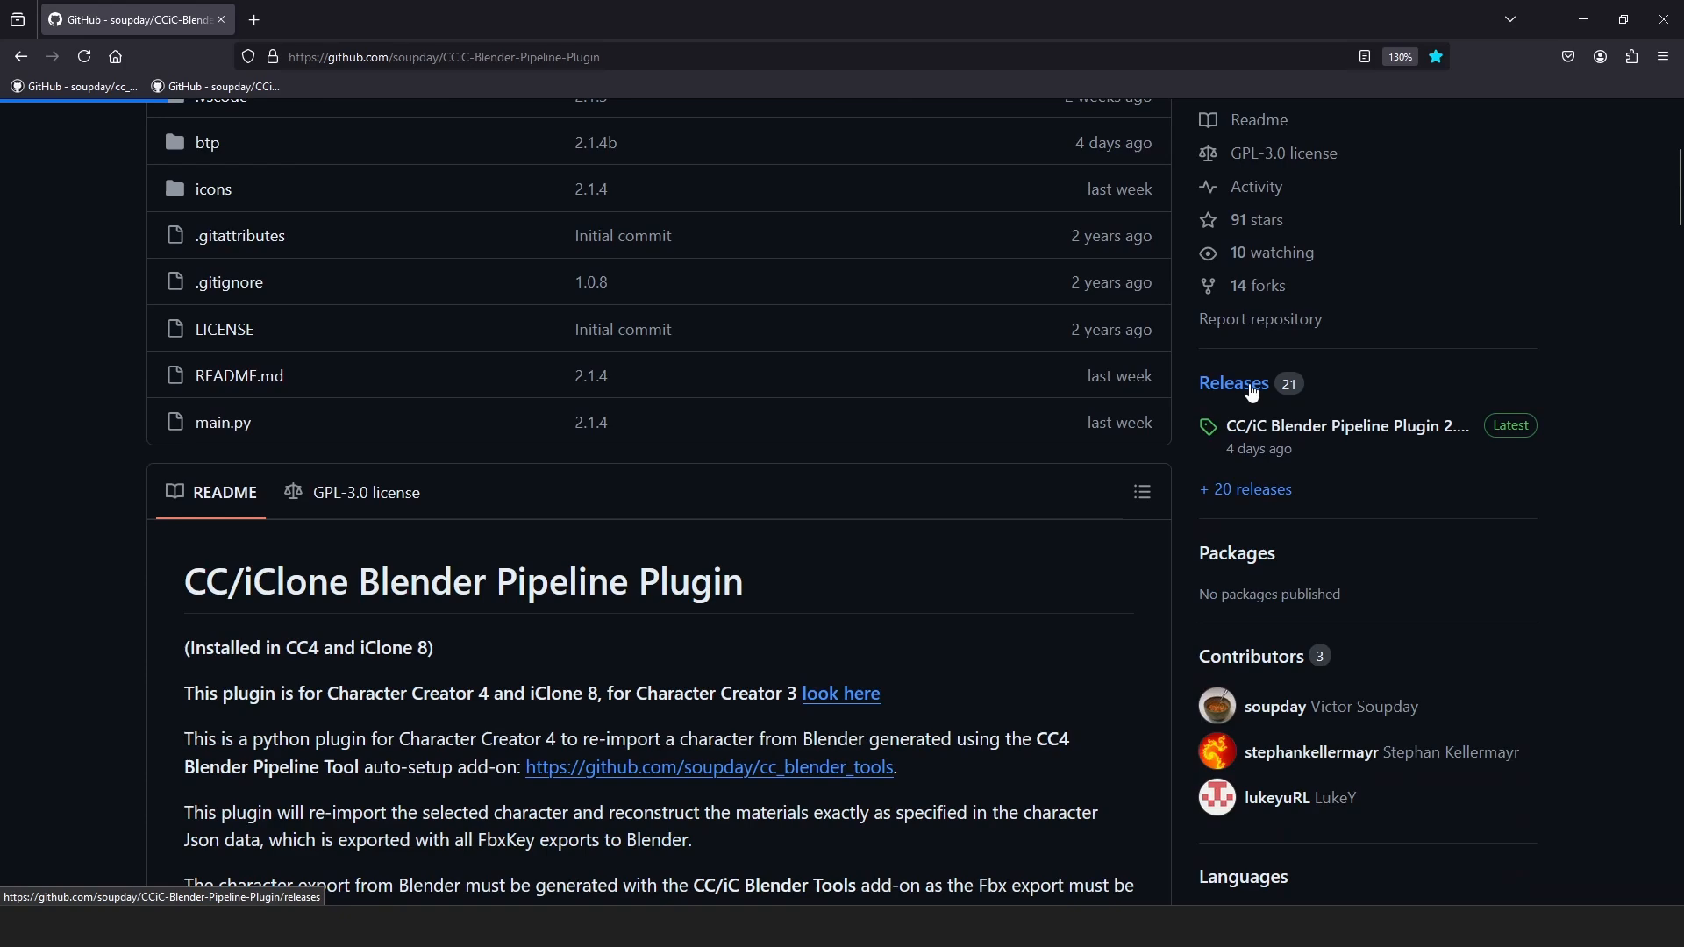
scroll(948, 371, "down", 2)
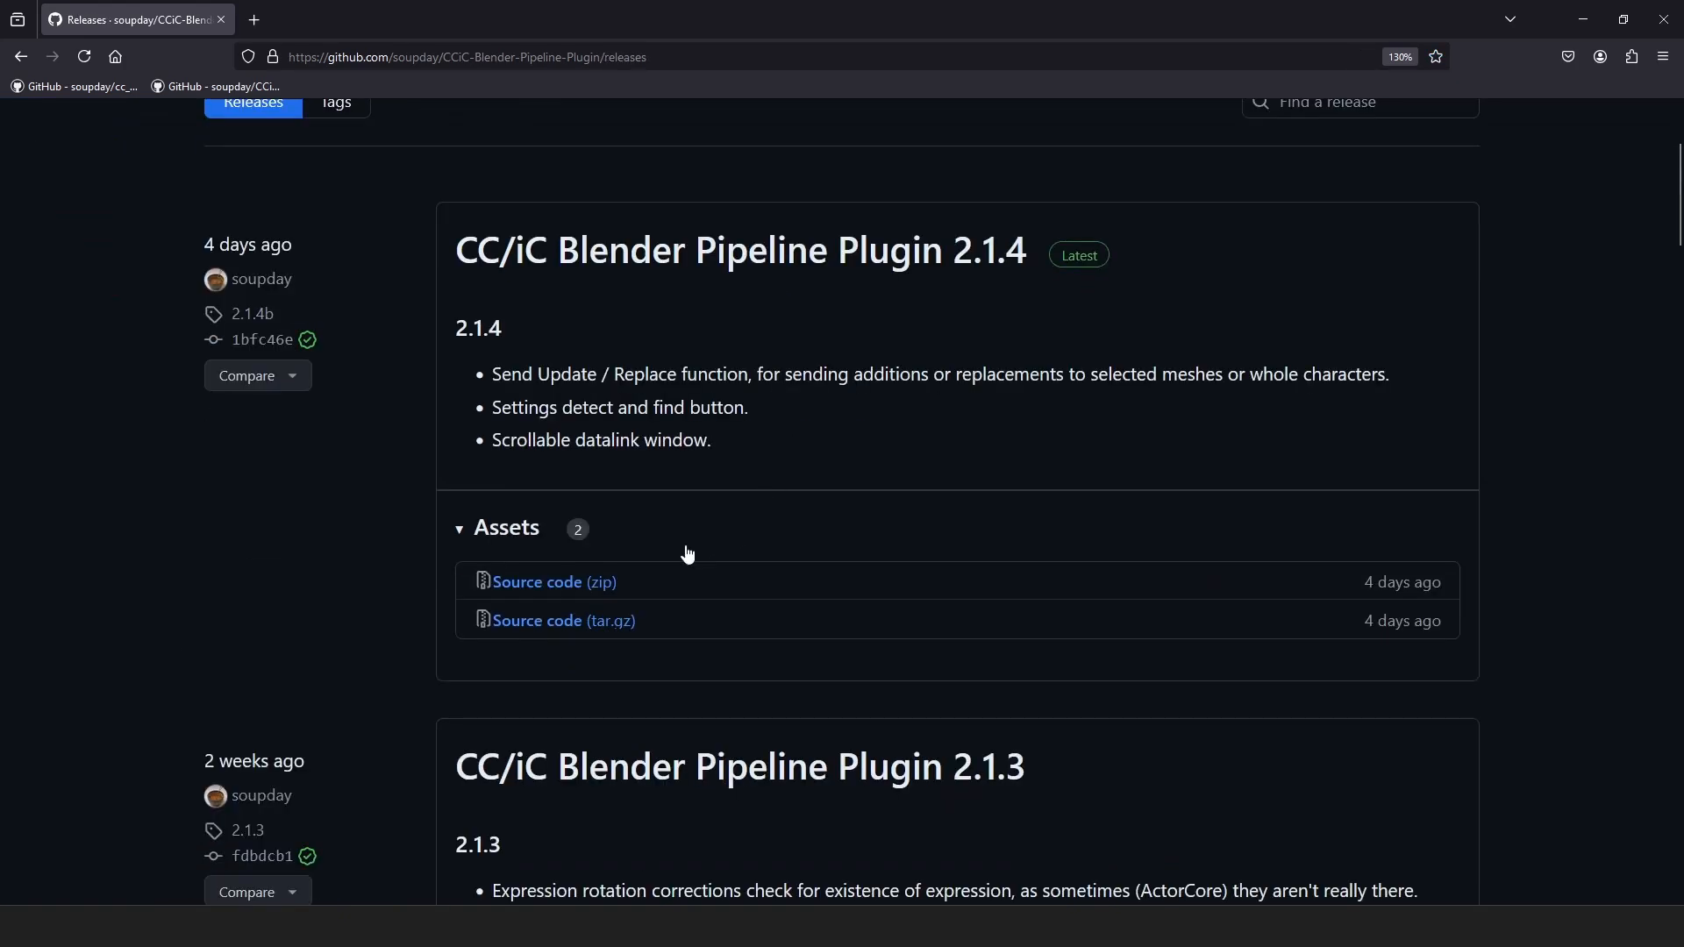
left_click(566, 585)
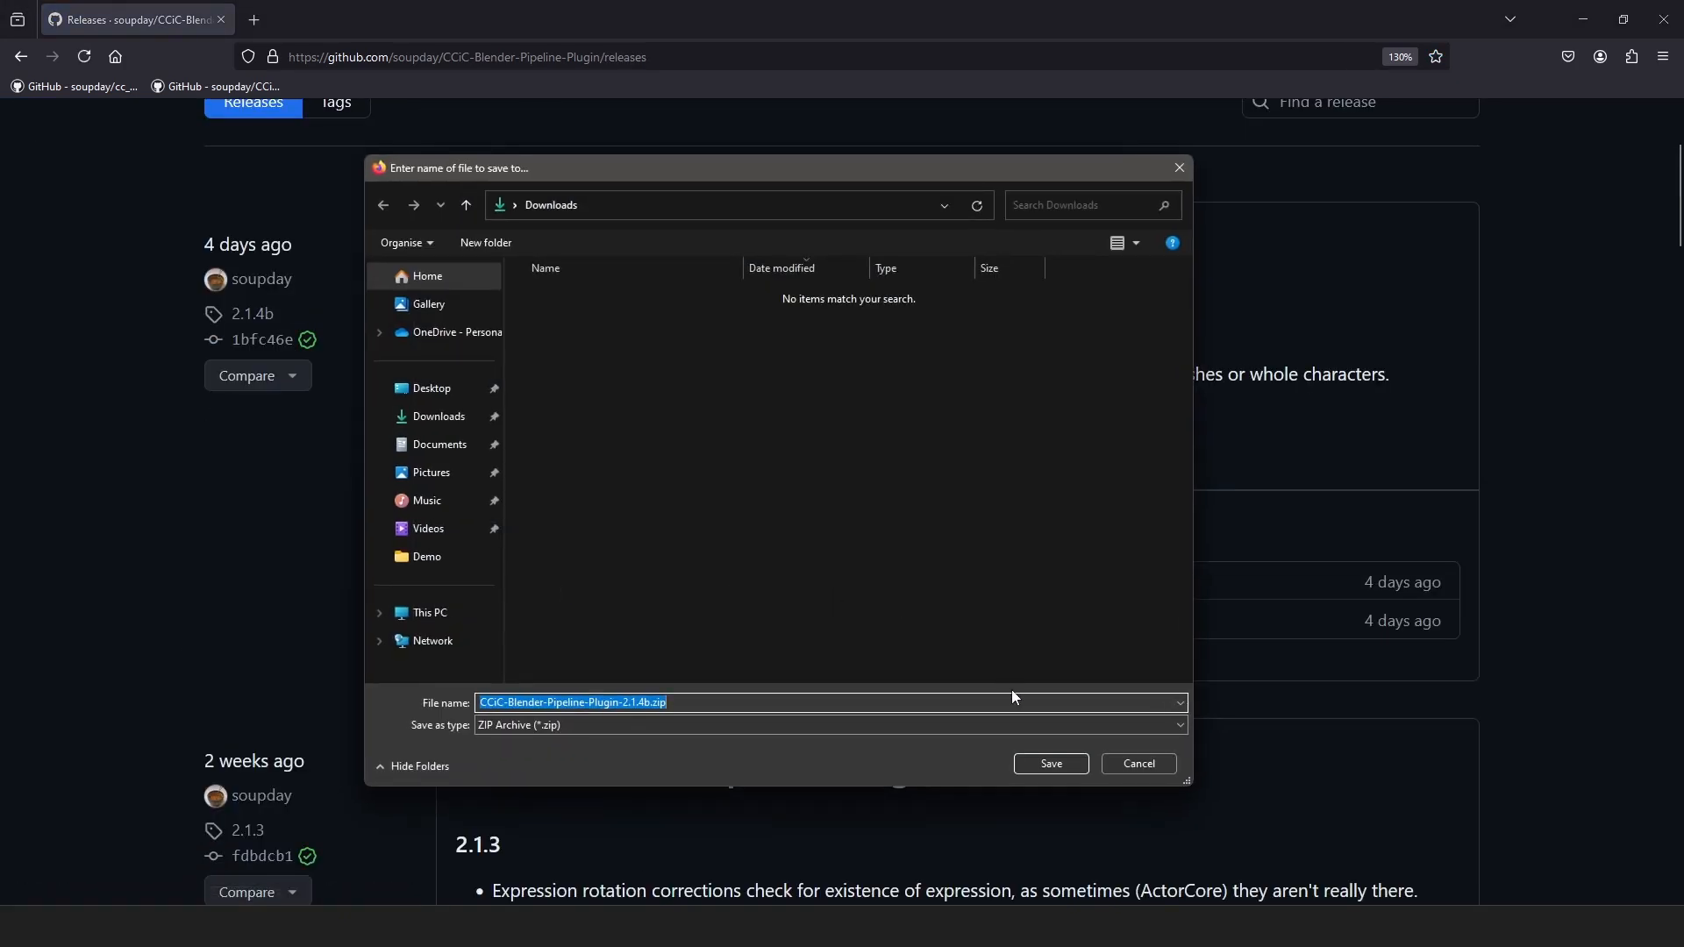
left_click(1050, 763)
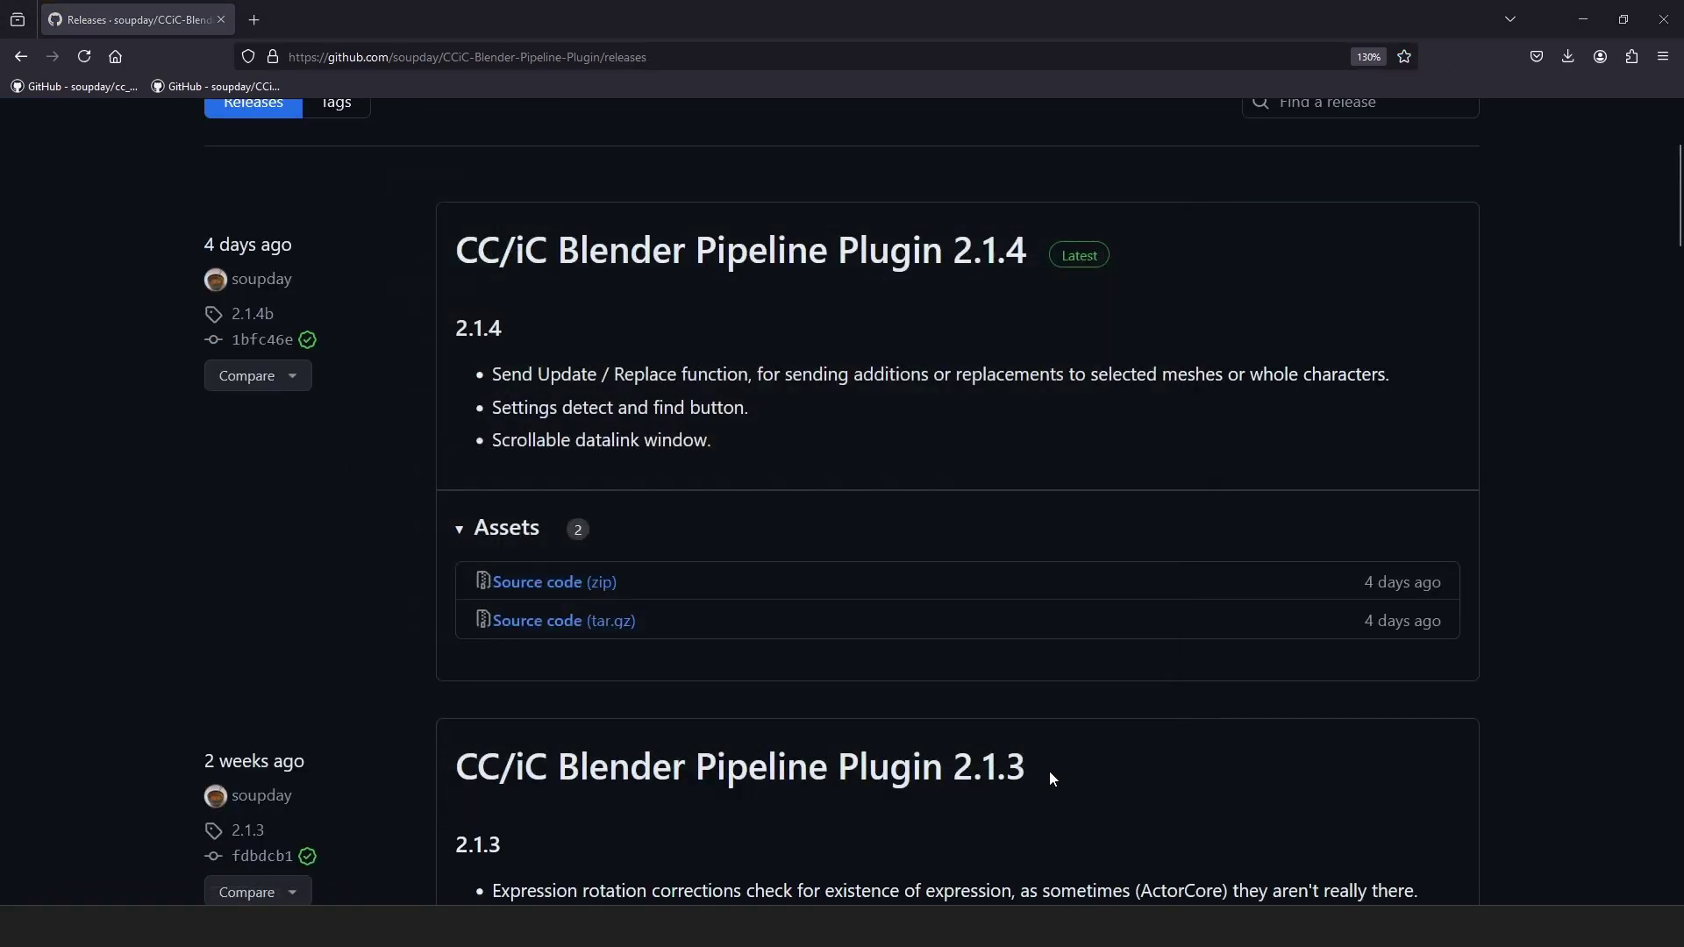
Extract the downloaded plugin zip to its default folder and select the extracted plugin folder.
left_click(1566, 56)
left_click(1557, 101)
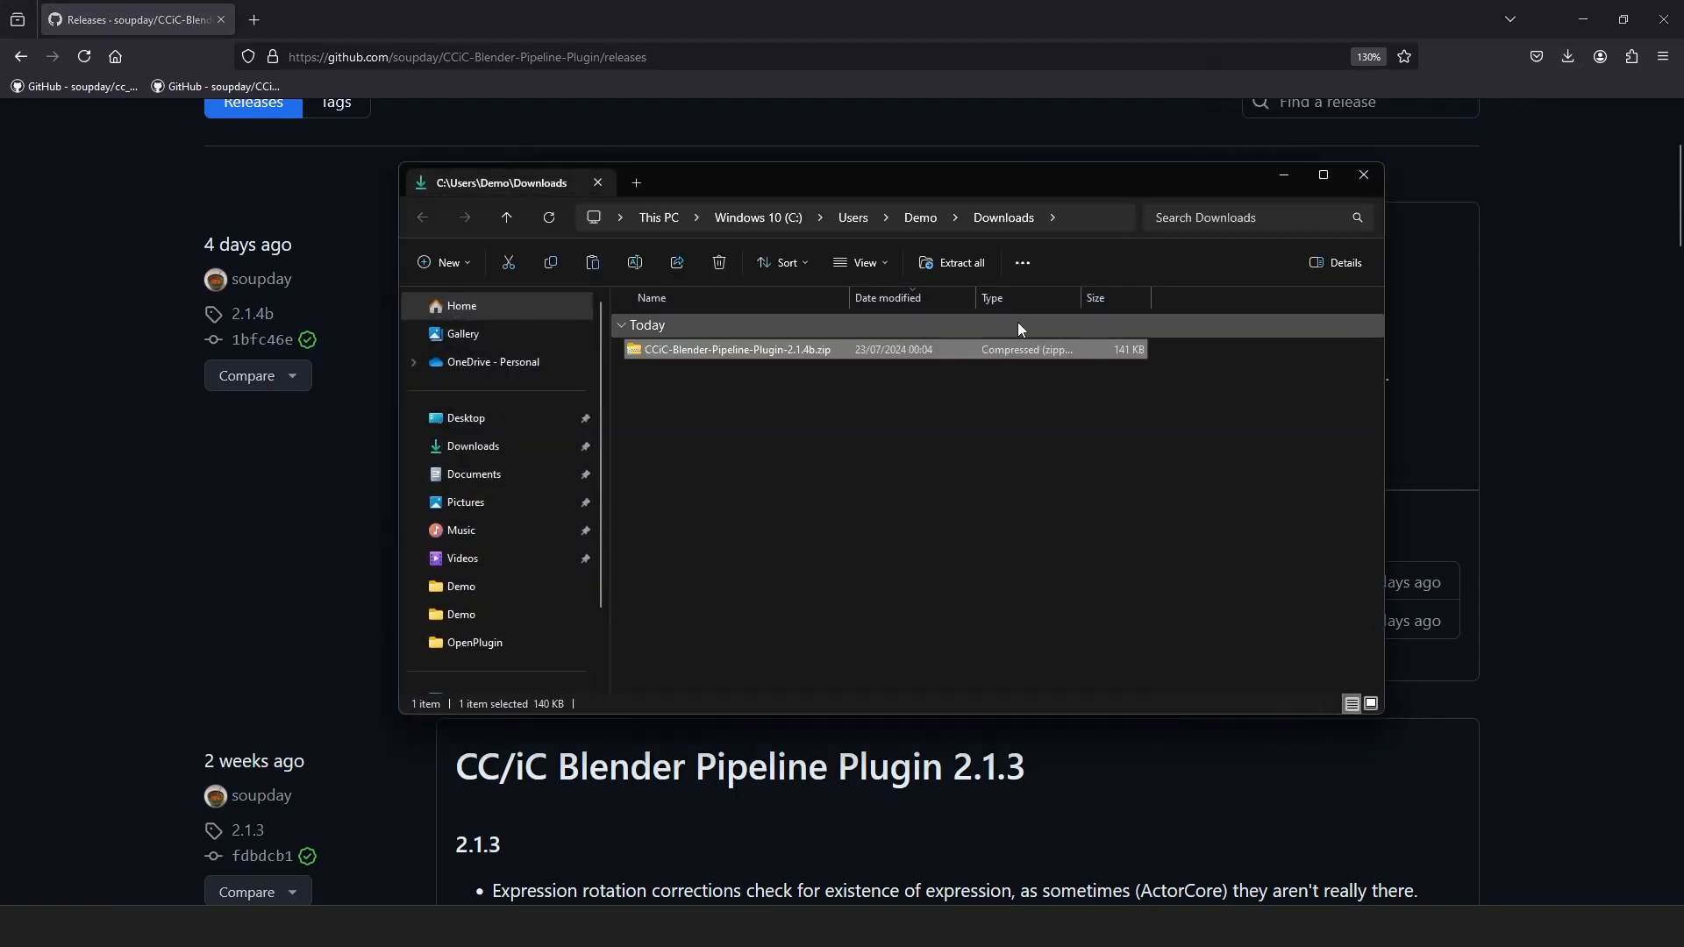
right_click(727, 353)
left_click(793, 379)
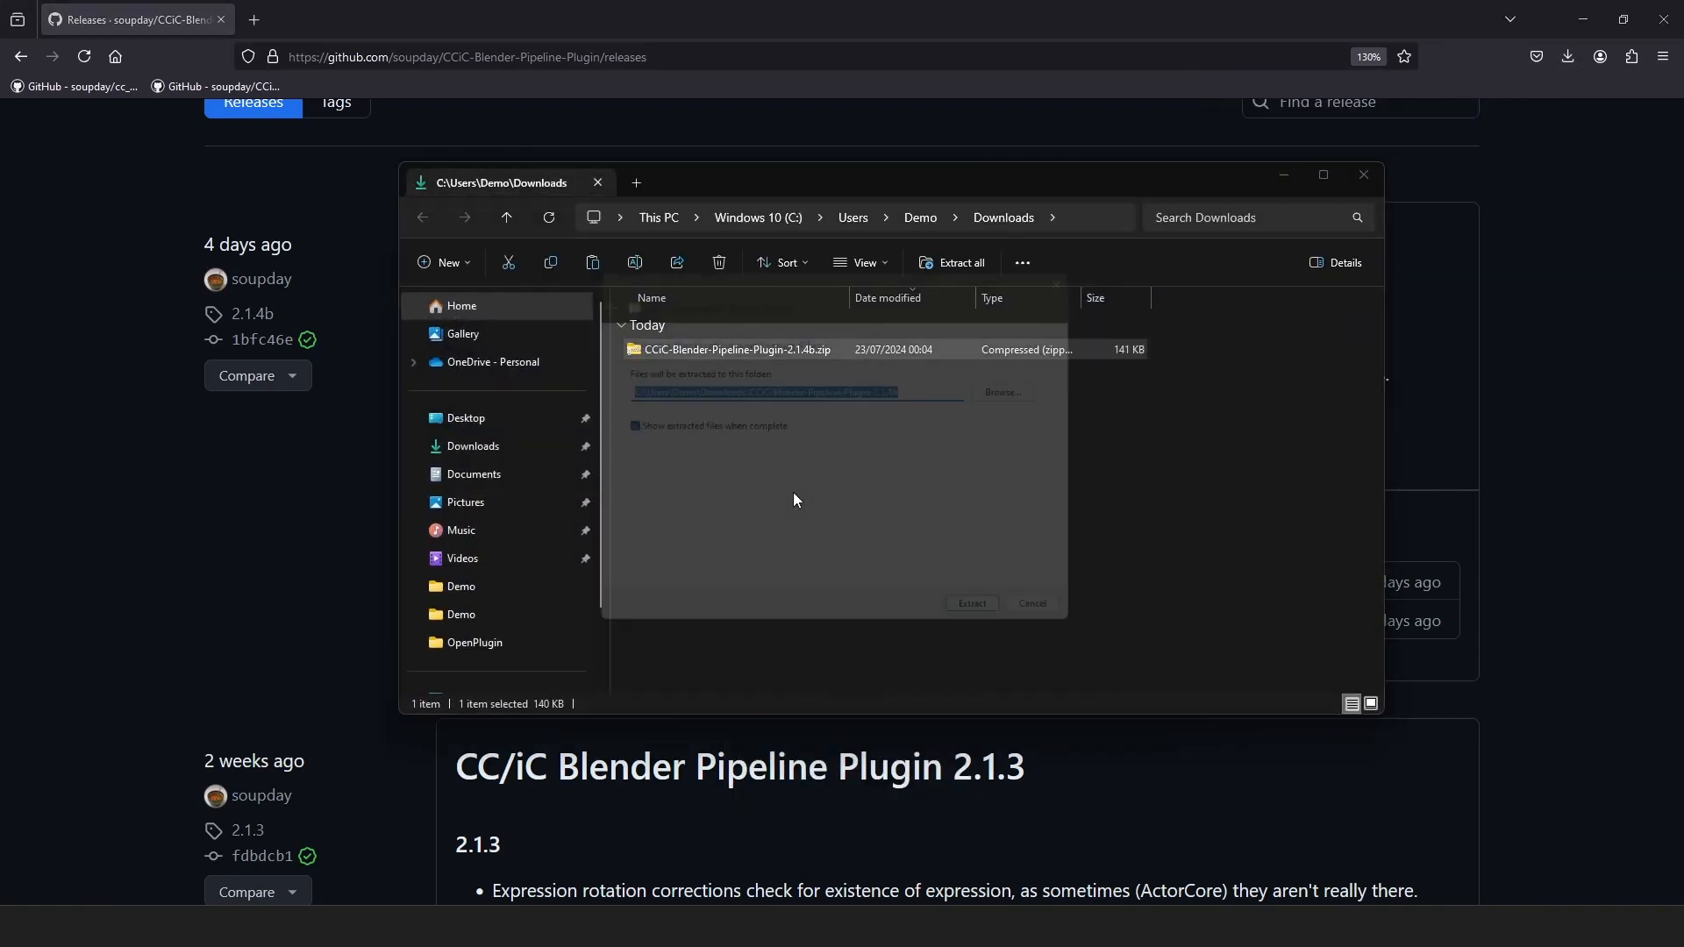
left_click(1000, 631)
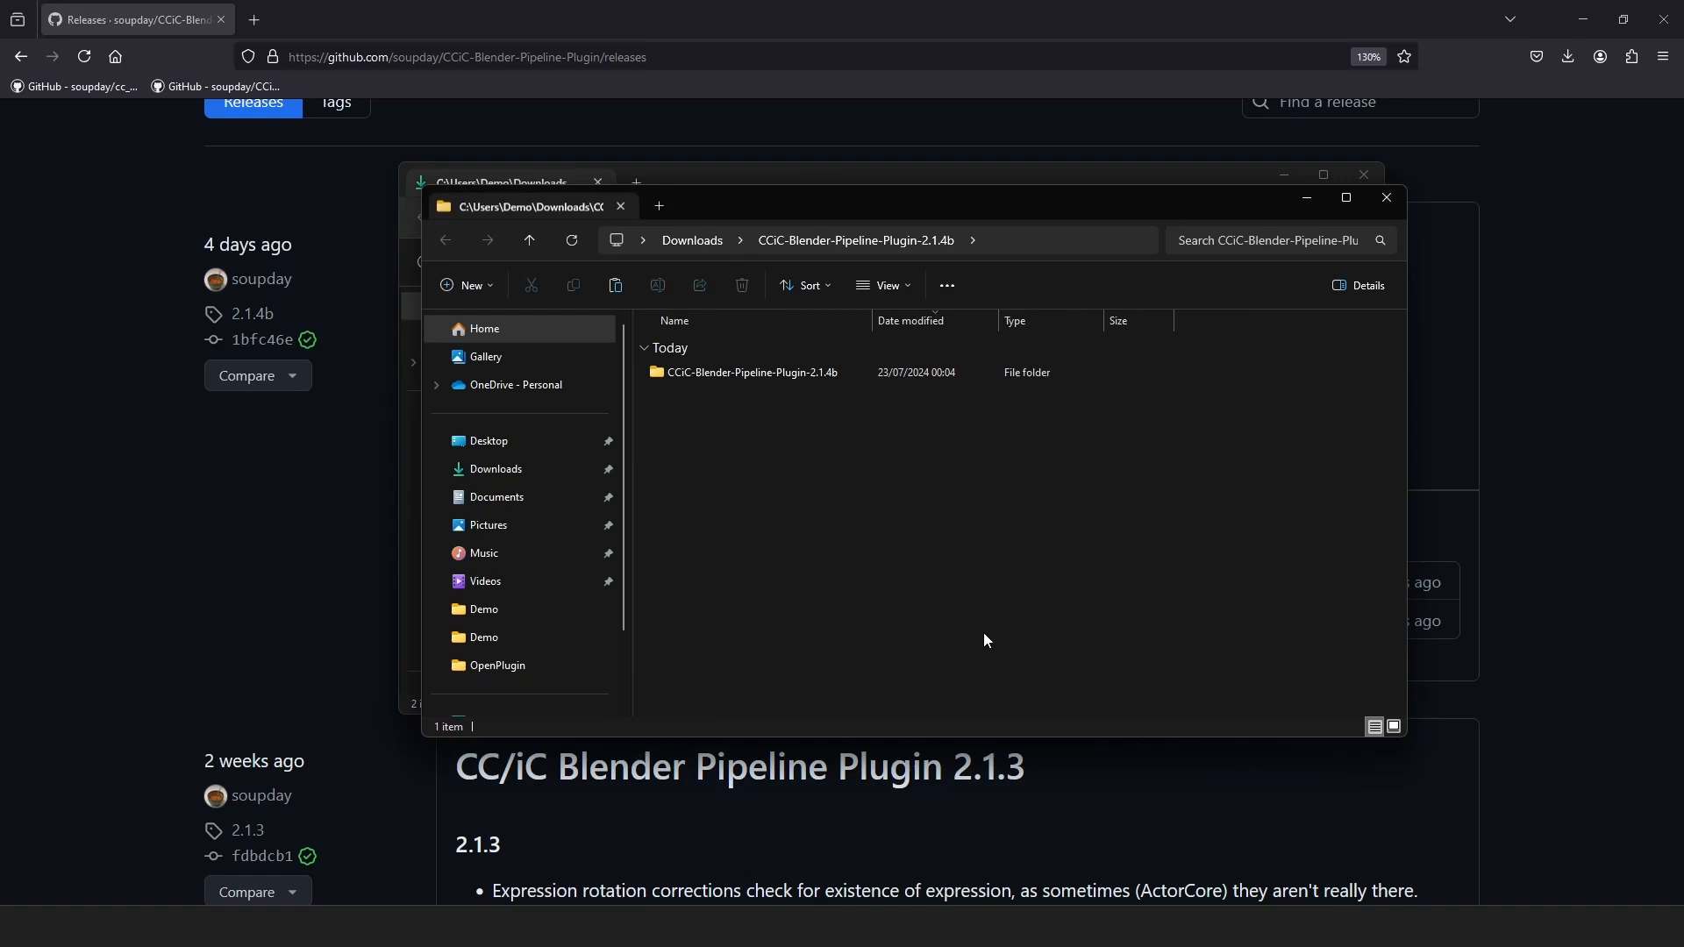
mouse_move(758, 222)
left_mouse_down()
mouse_move(993, 310)
mouse_move(1009, 344)
left_mouse_up()
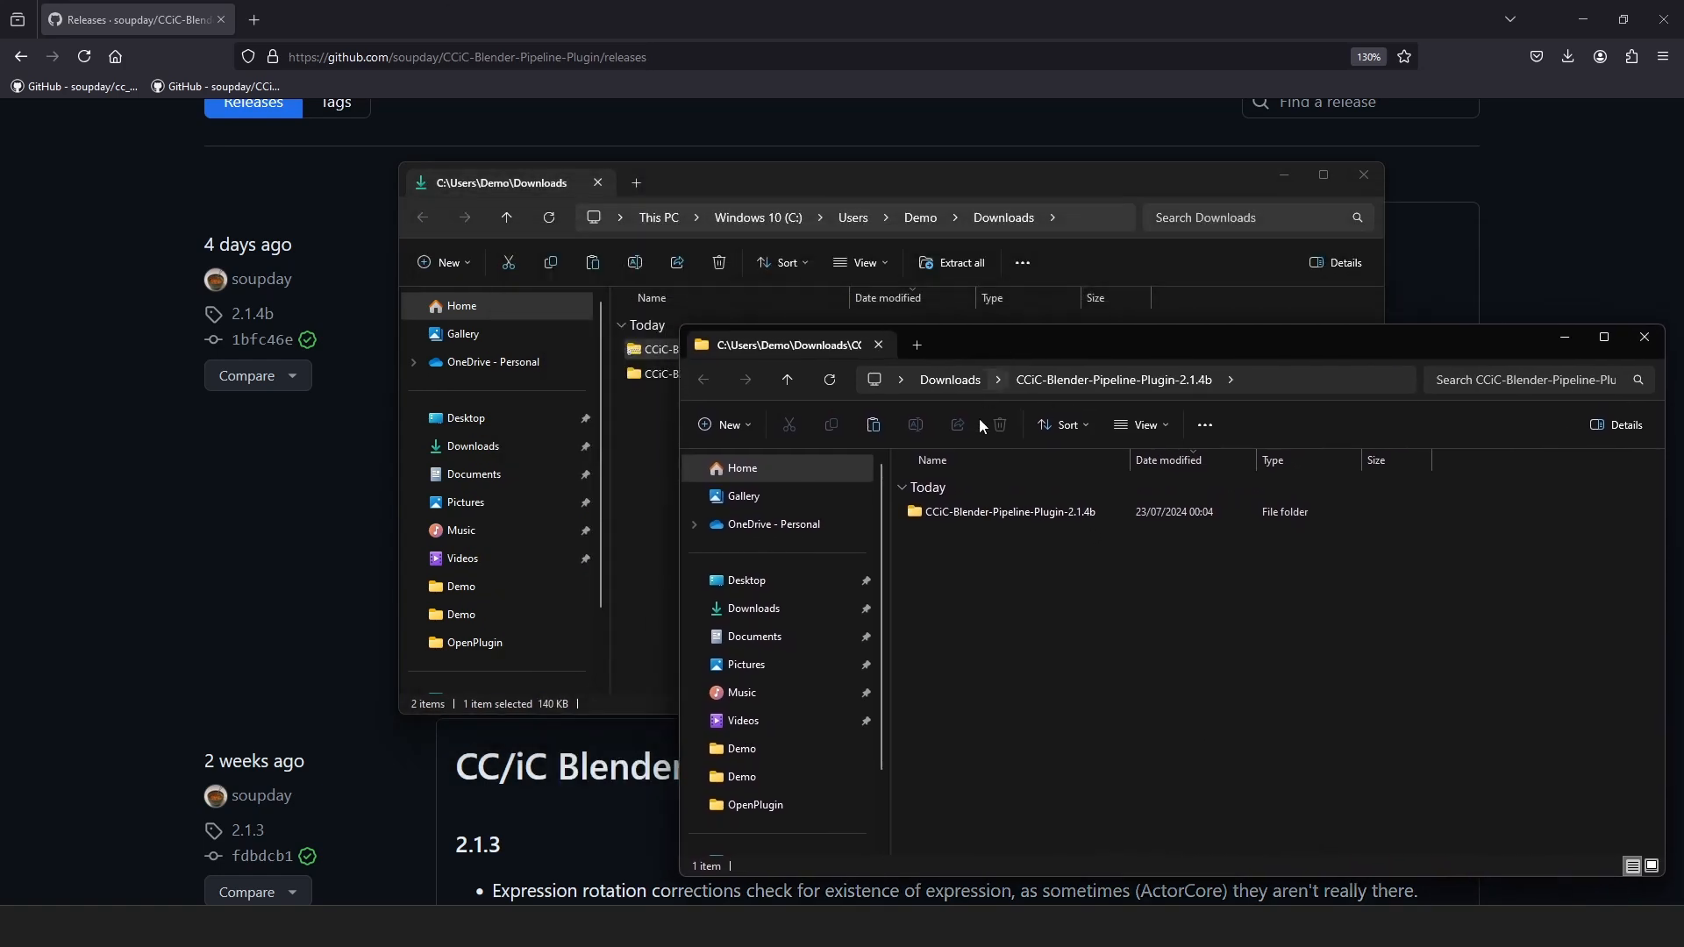
left_click(1000, 512)
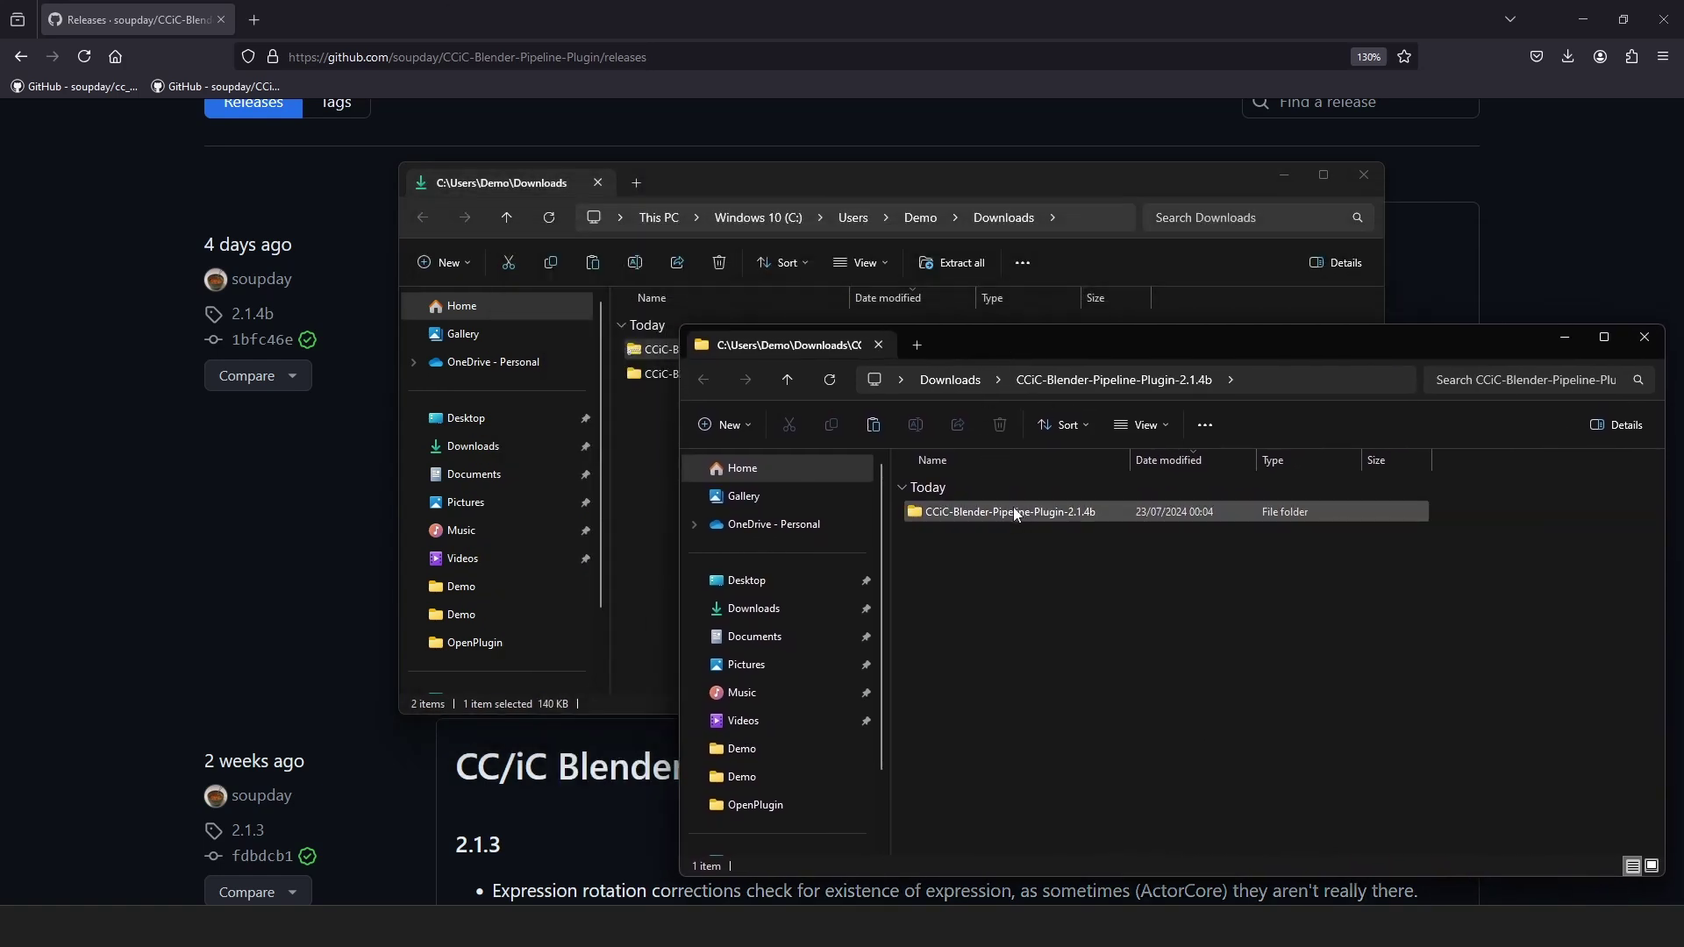
Create a new OpenPlugin folder in C:\Program Files\Reallusion\Character Creator 4\Bin64 with admin permission.
left_click(643, 428)
left_click(758, 217)
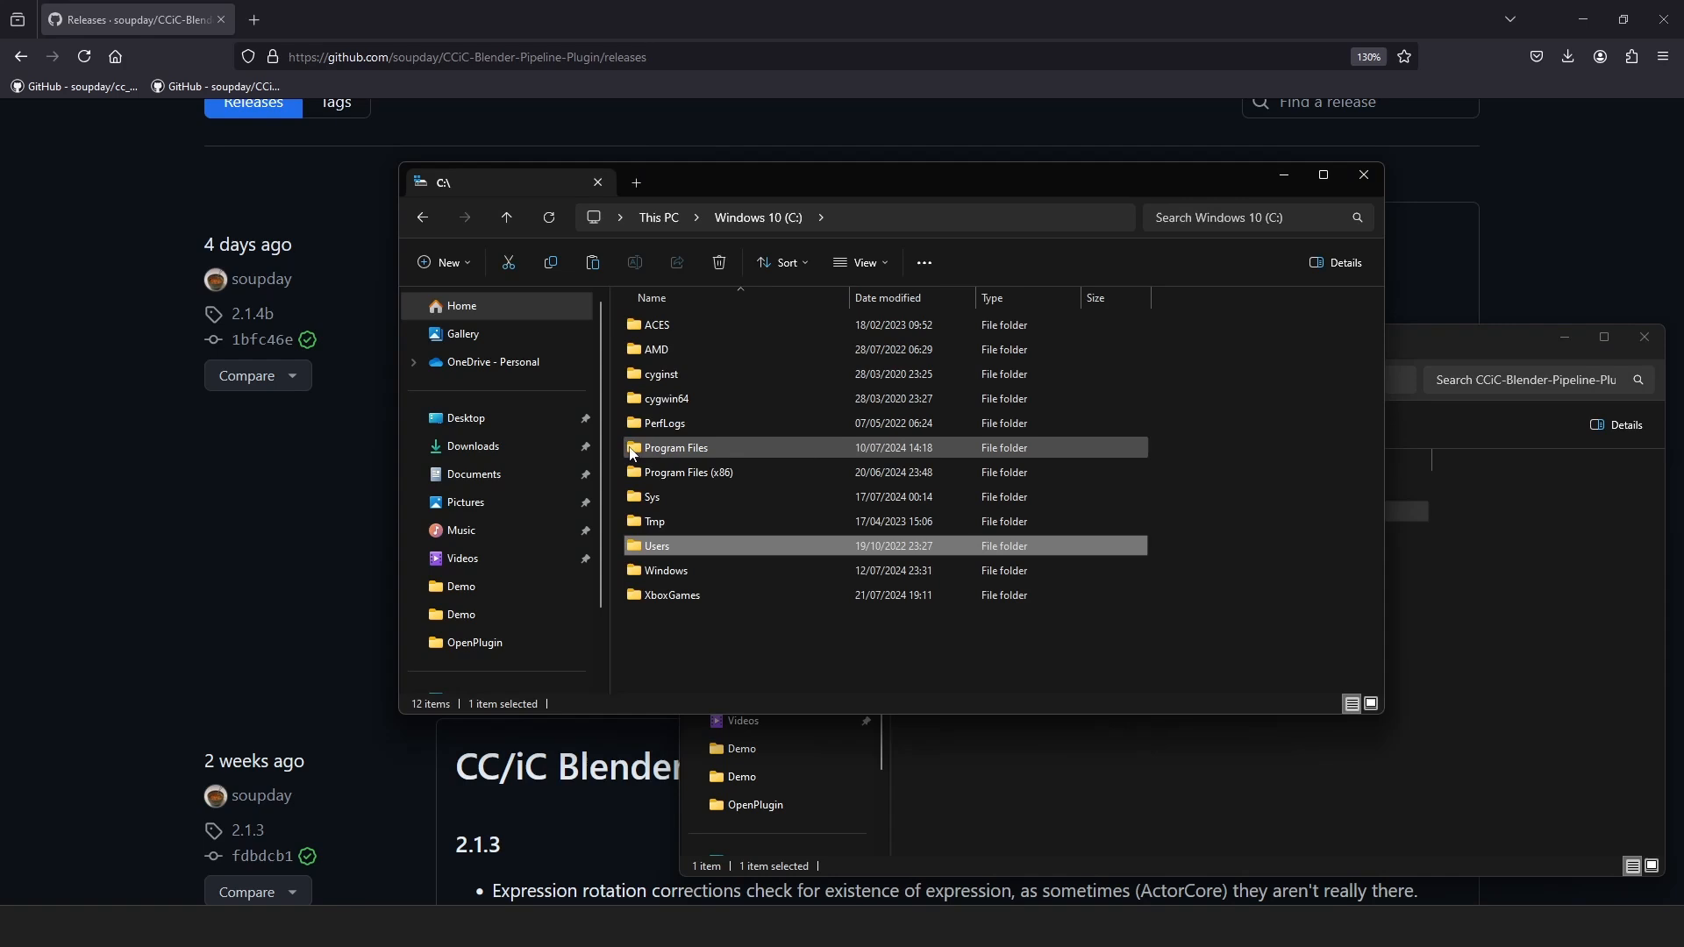
double_click(677, 448)
scroll(761, 504, "down", 5)
scroll(761, 504, "down", 3)
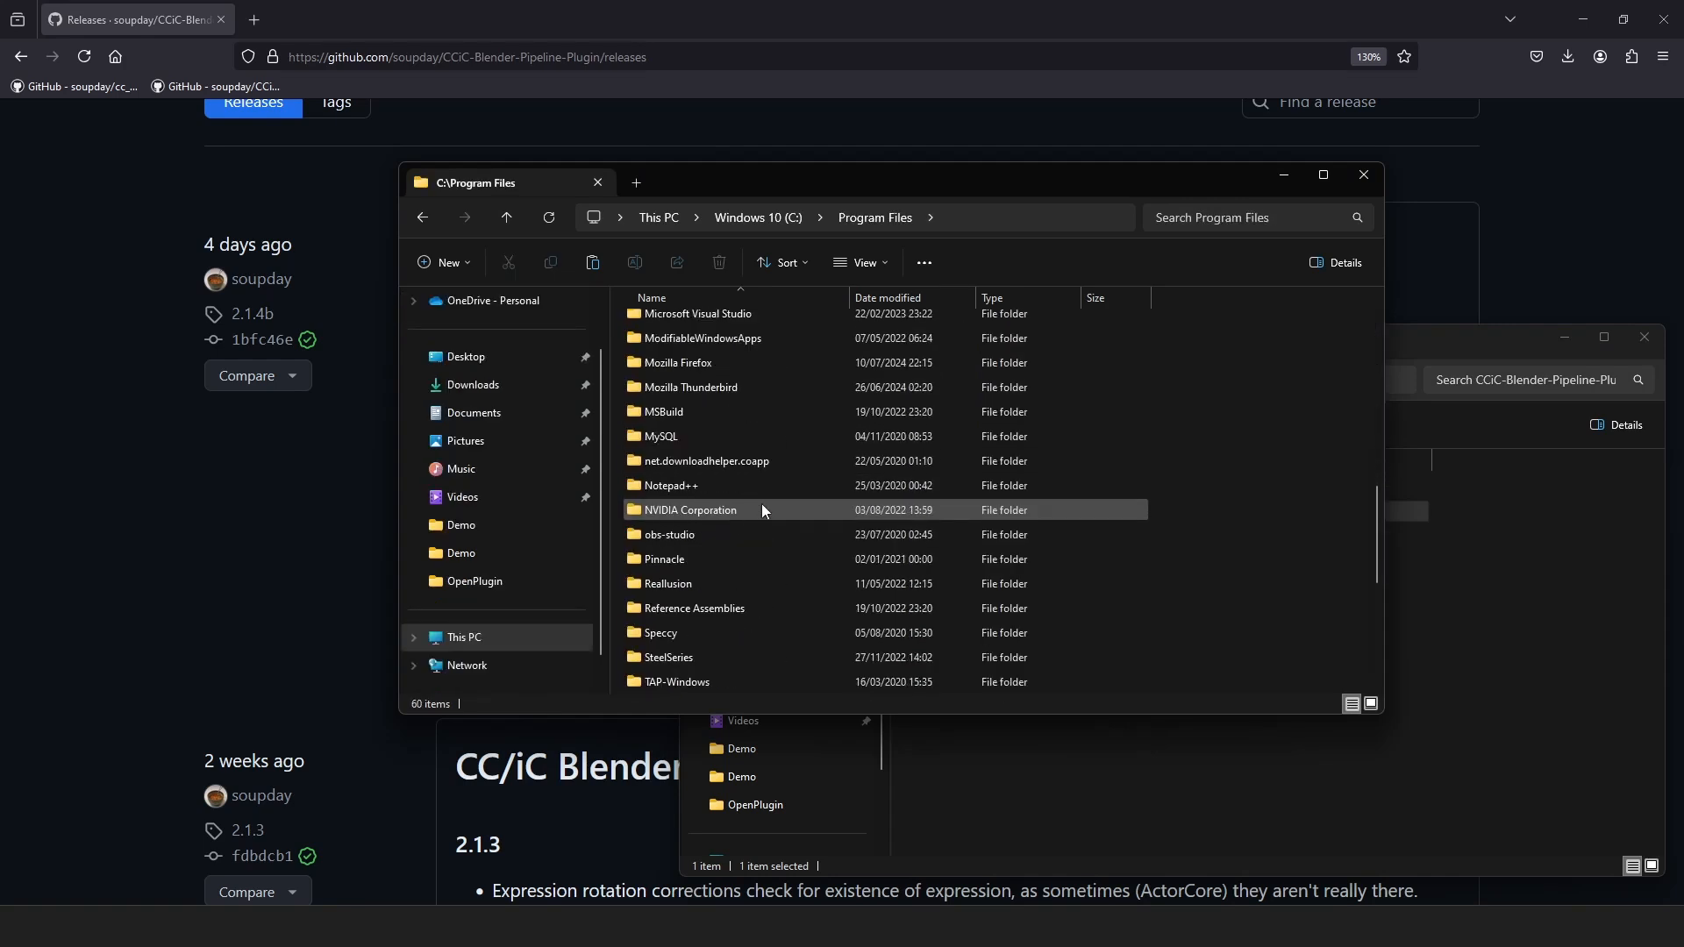
scroll(760, 504, "down", 2)
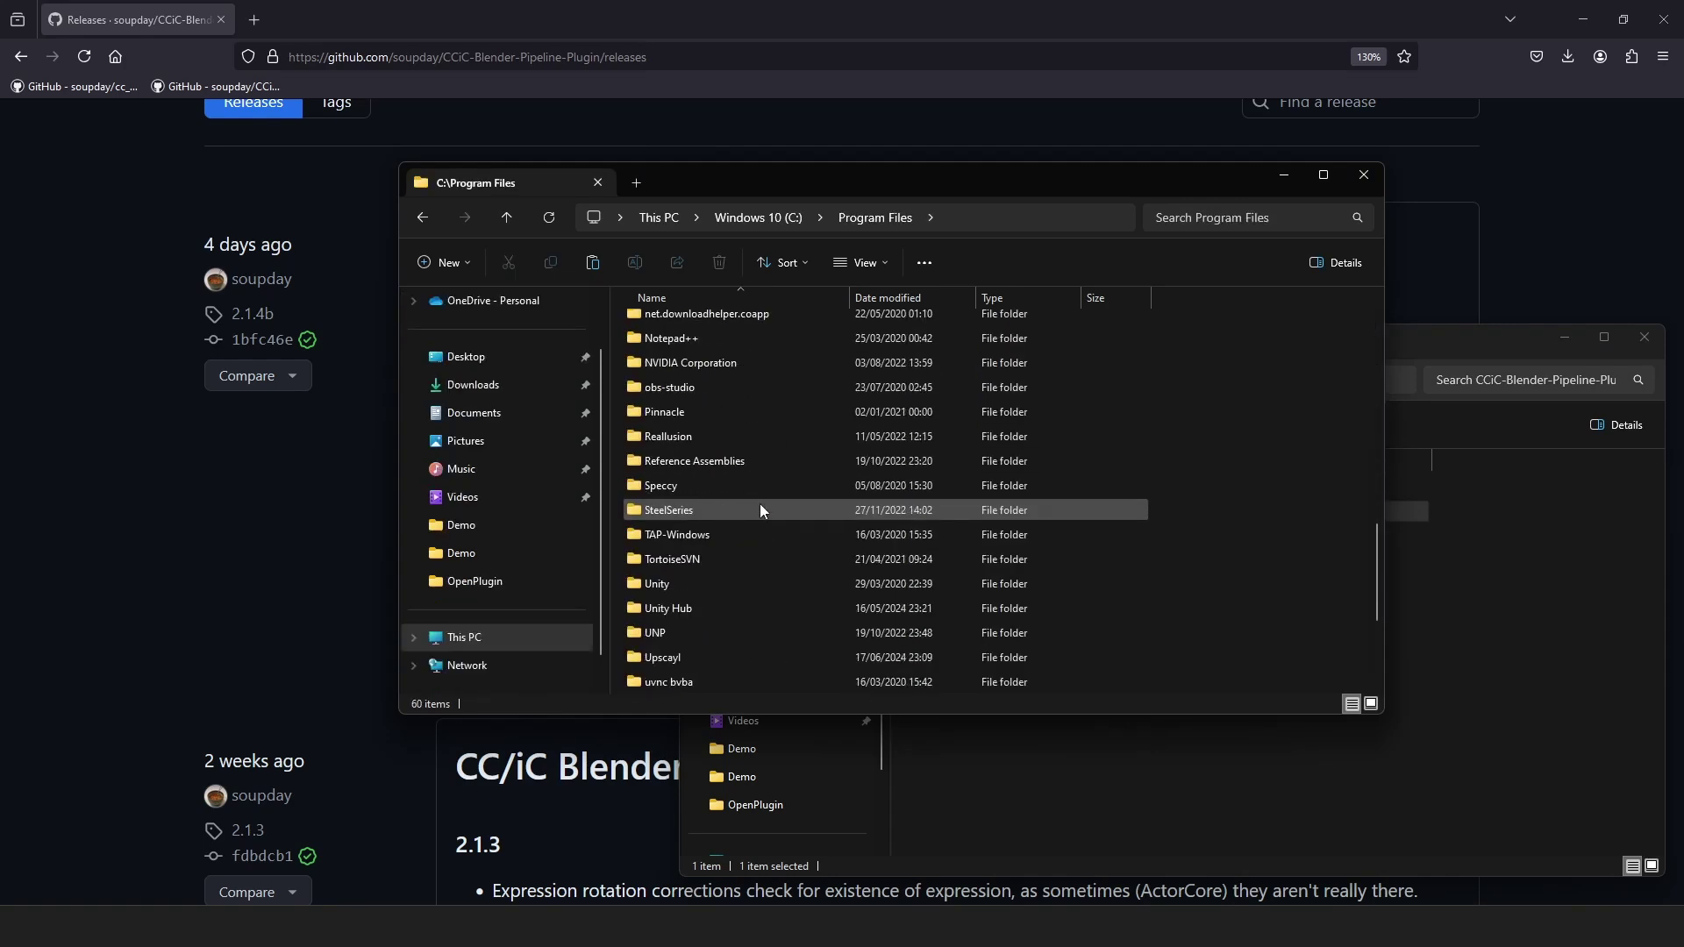
double_click(700, 437)
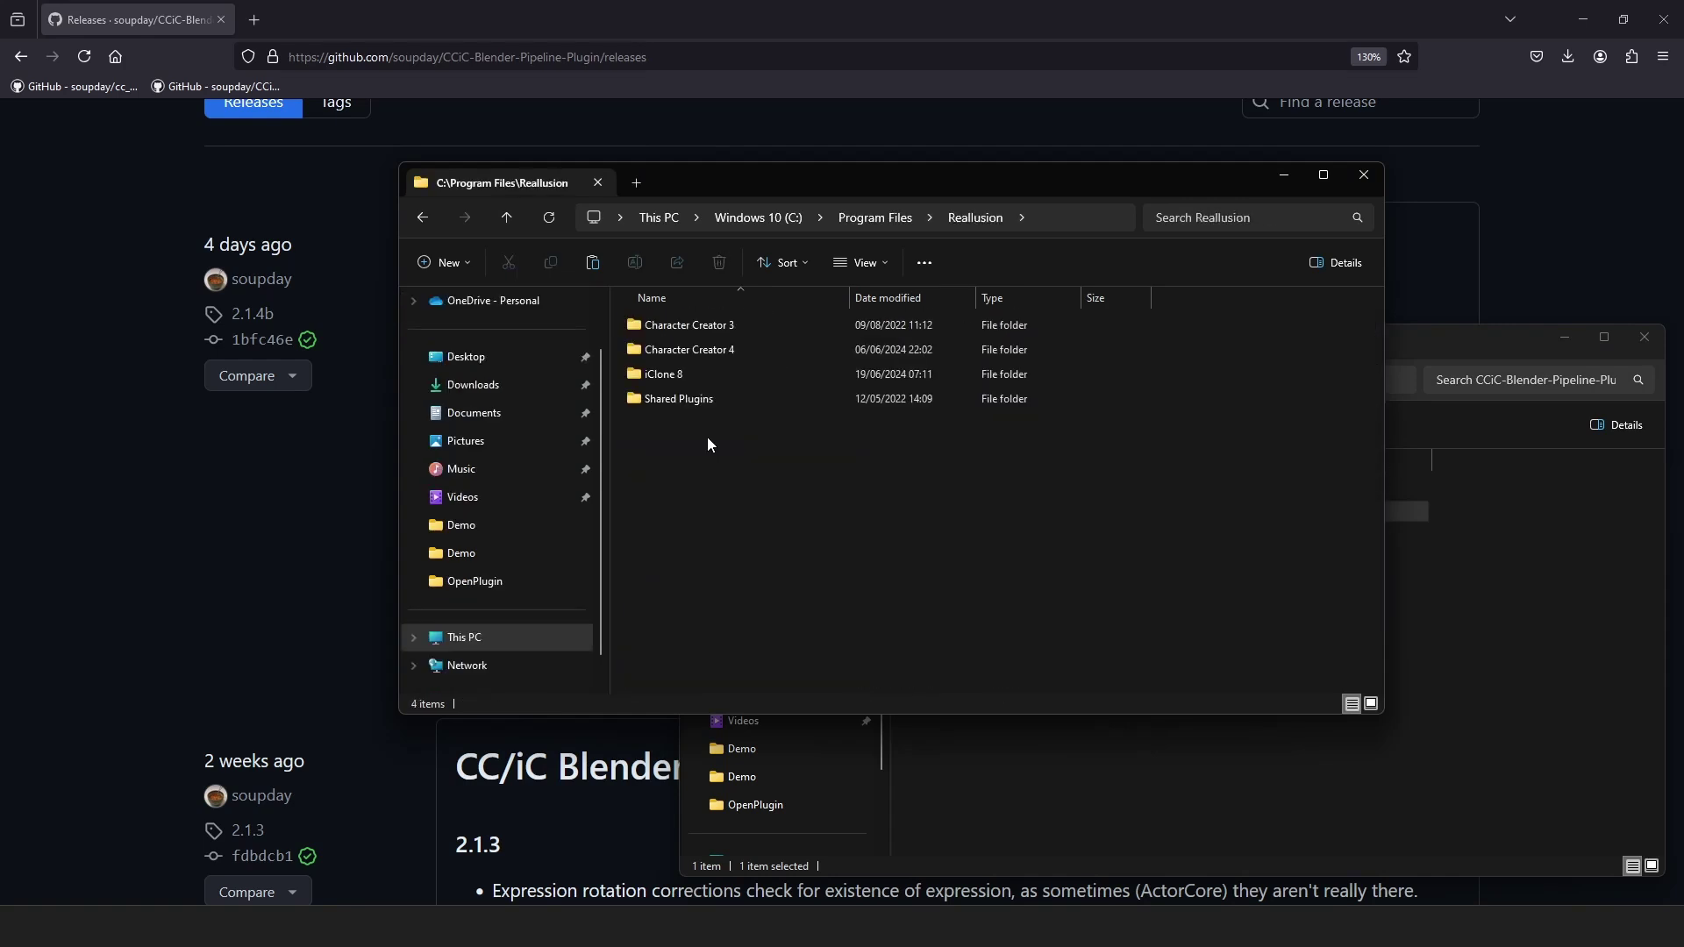
double_click(669, 350)
double_click(654, 325)
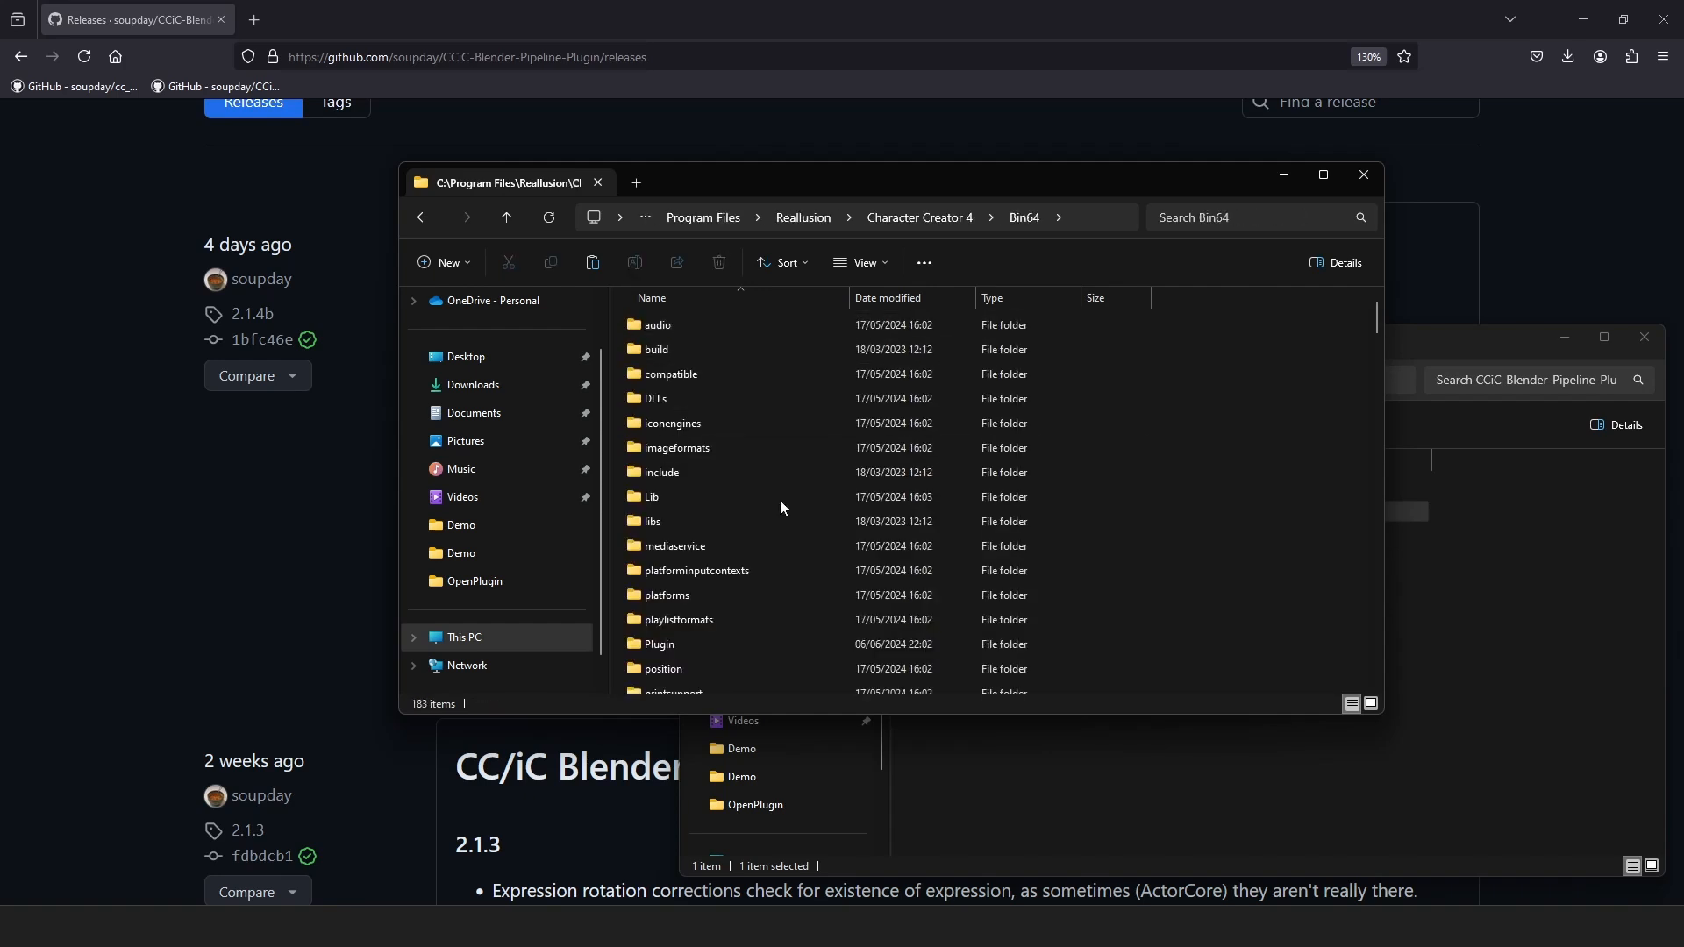
right_click(1212, 460)
mouse_move(1264, 603)
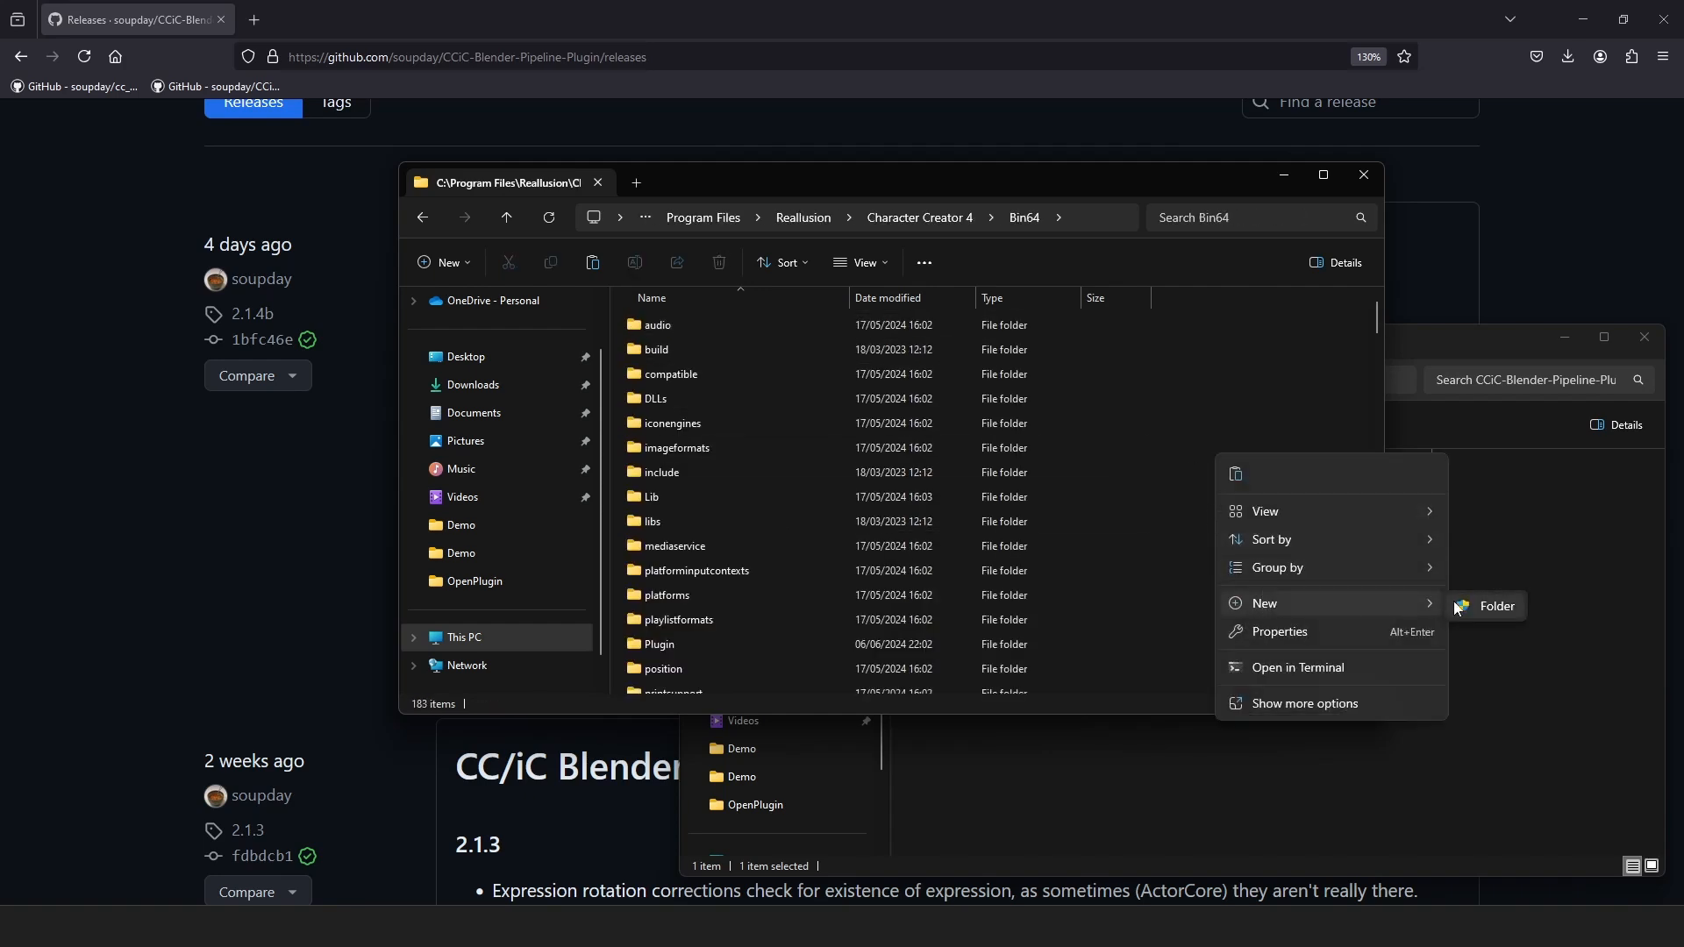
left_click(1487, 603)
left_click(822, 531)
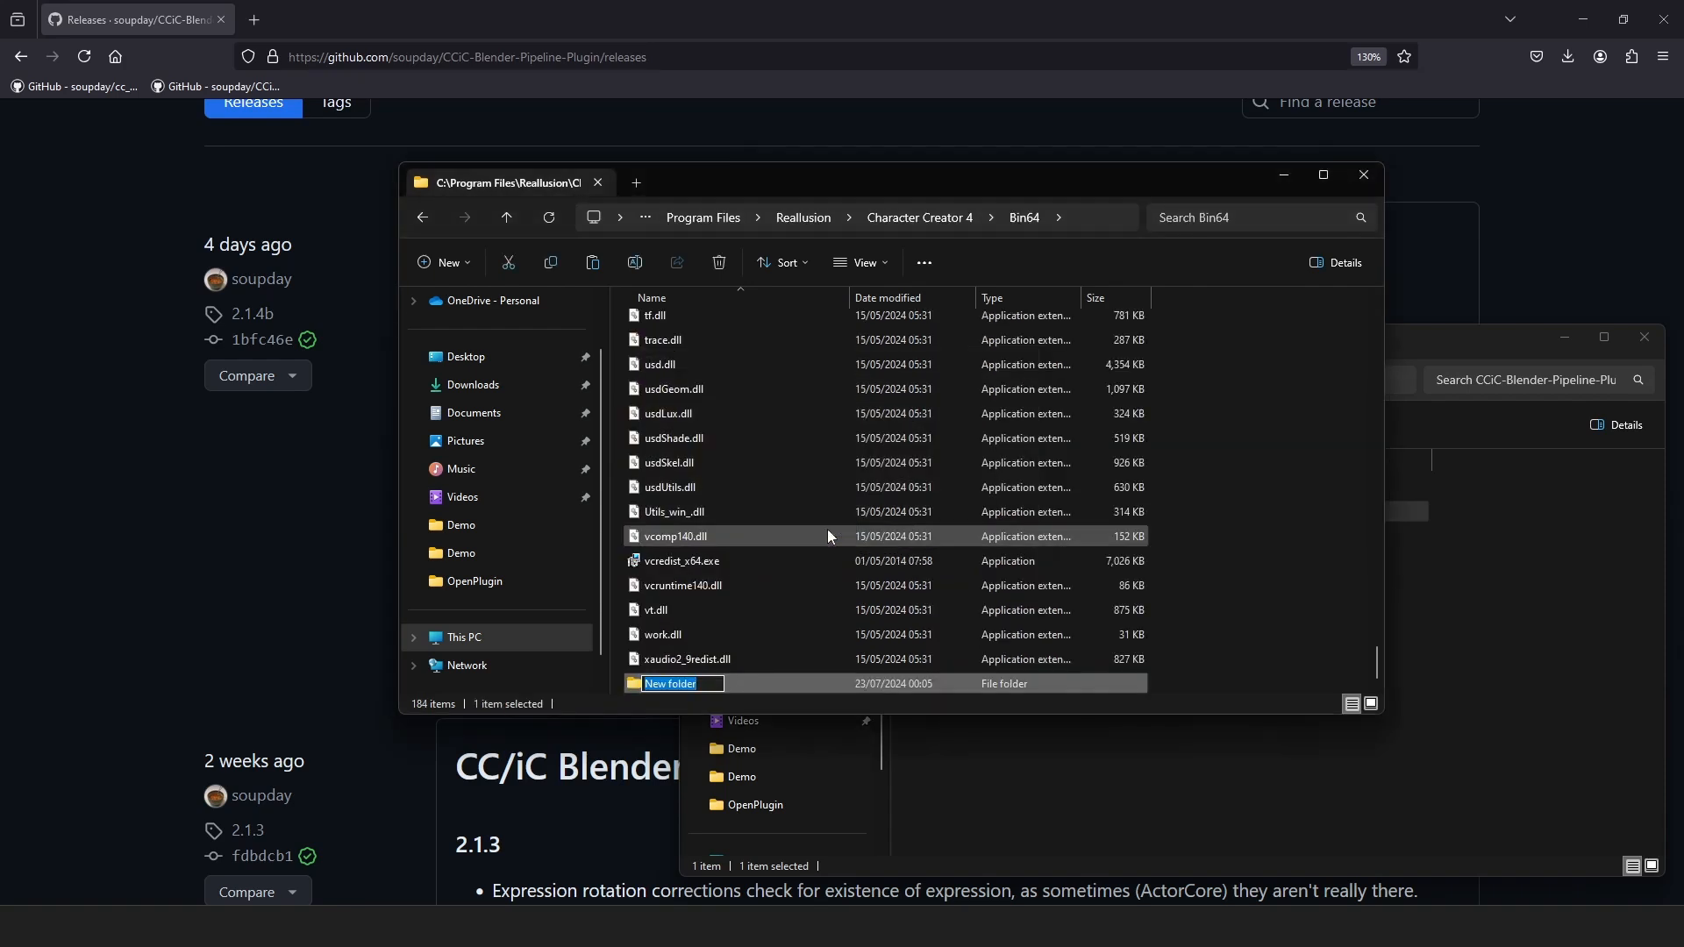
type("OpenPlugin")
key("Return")
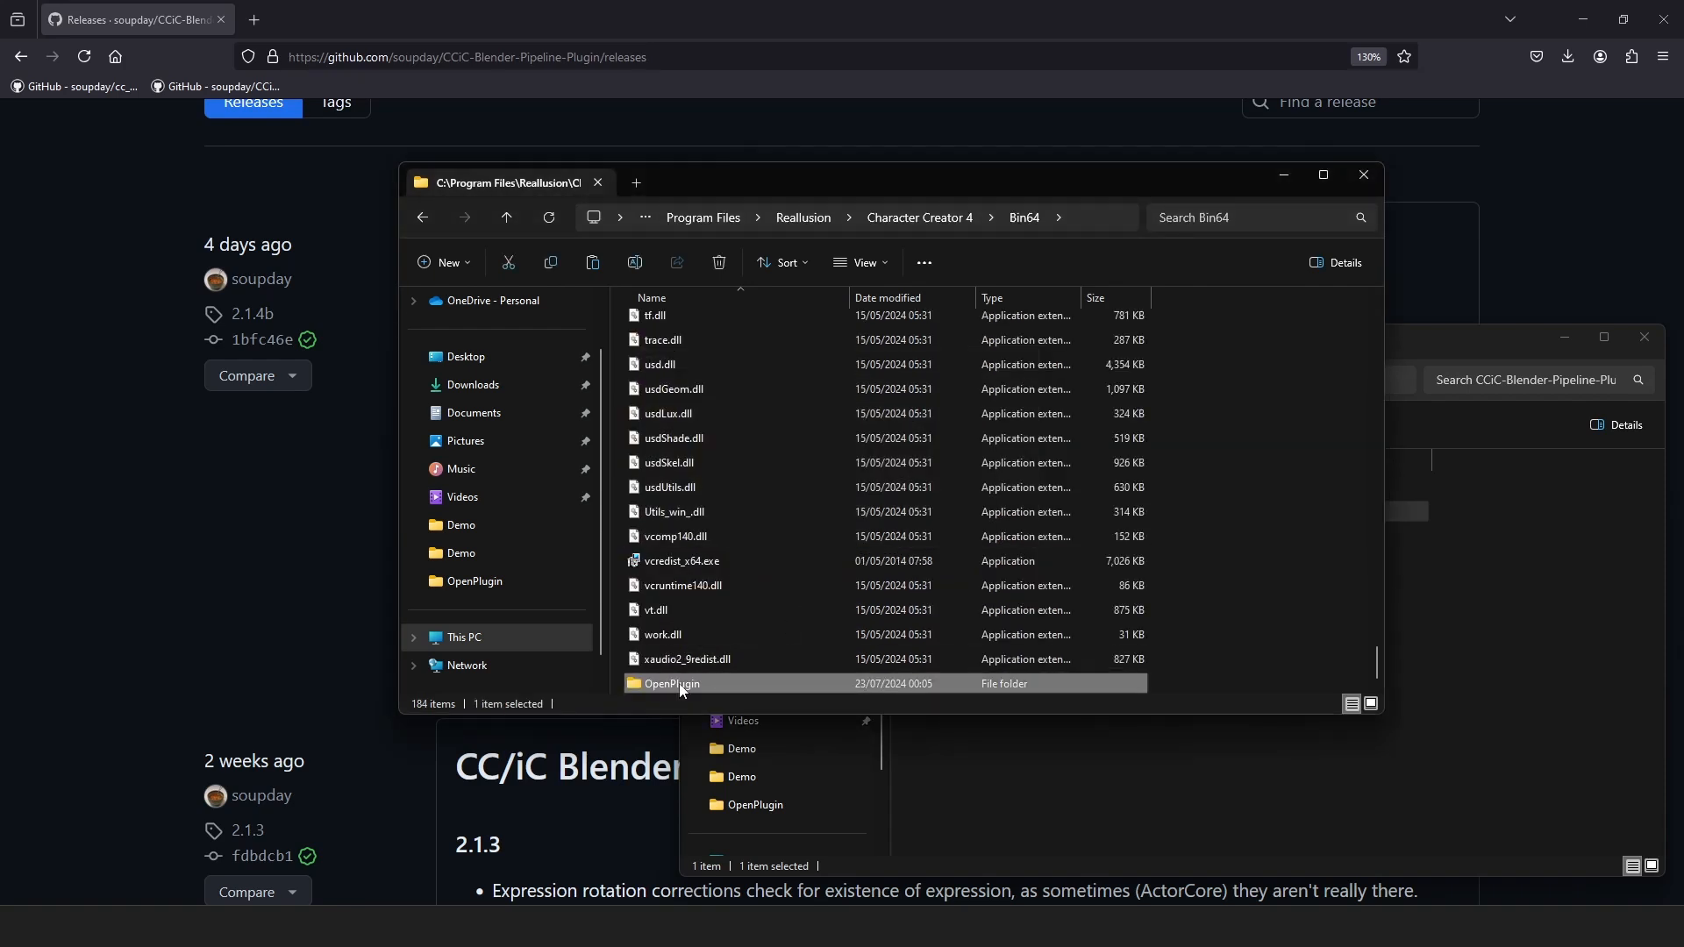
double_click(679, 683)
Copy the extracted CCiC-Blender-Pipeline-Plugin-2.1.4b folder and paste it into OpenPlugin with admin permission.
left_click(1088, 752)
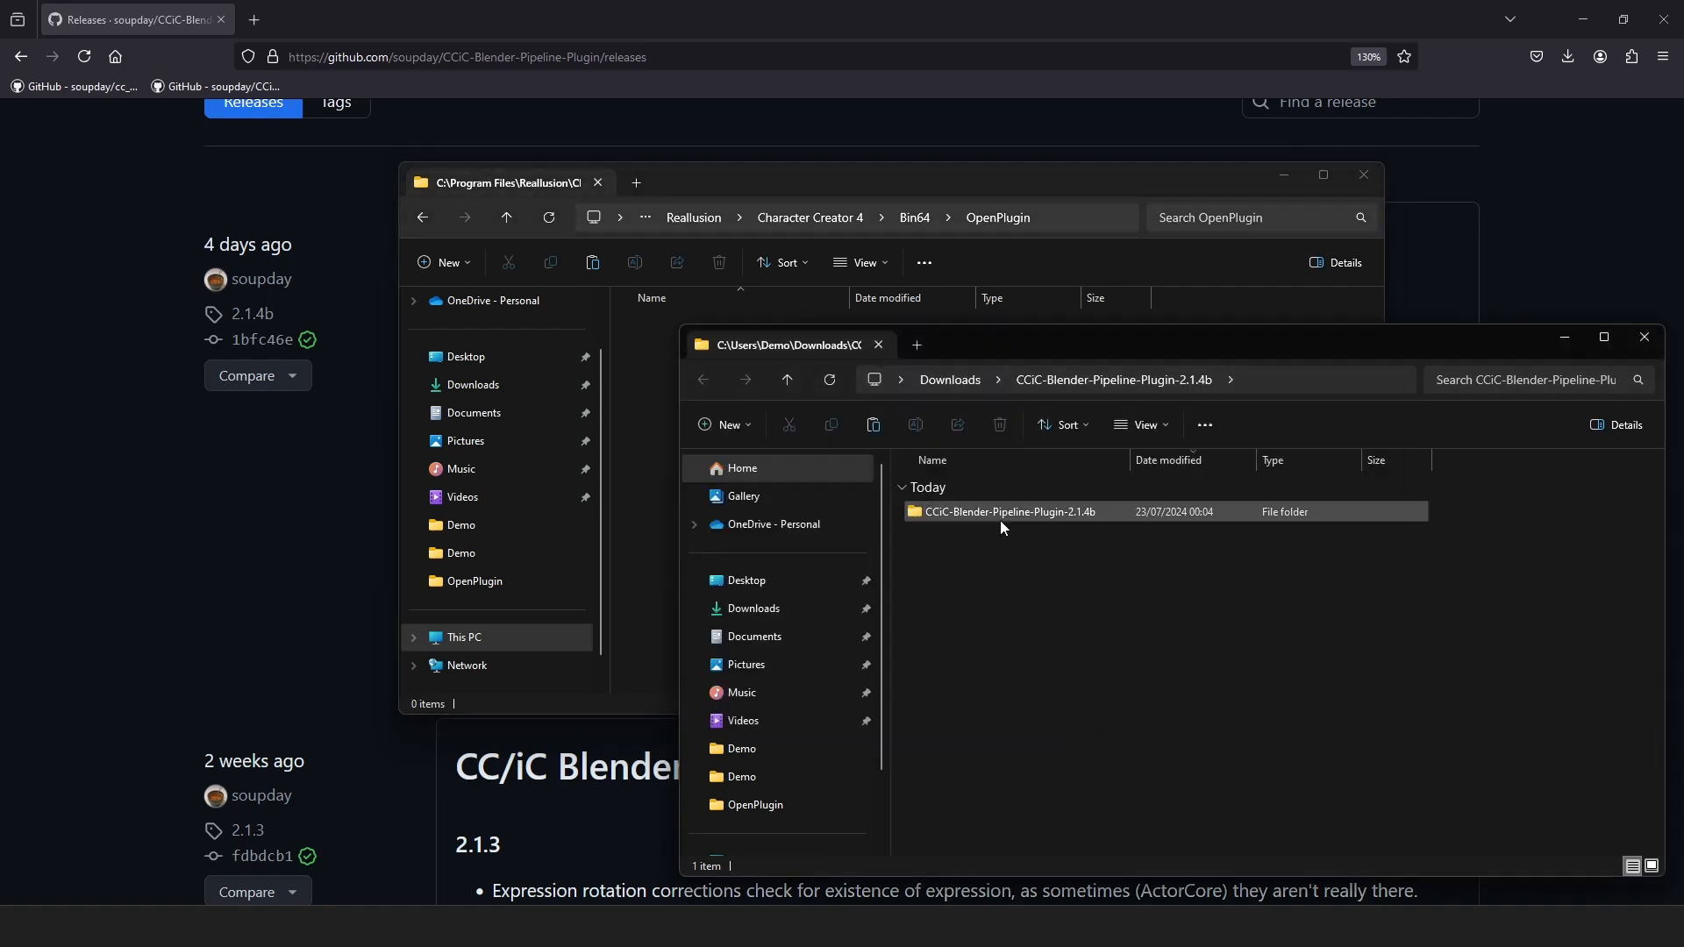
right_click(997, 511)
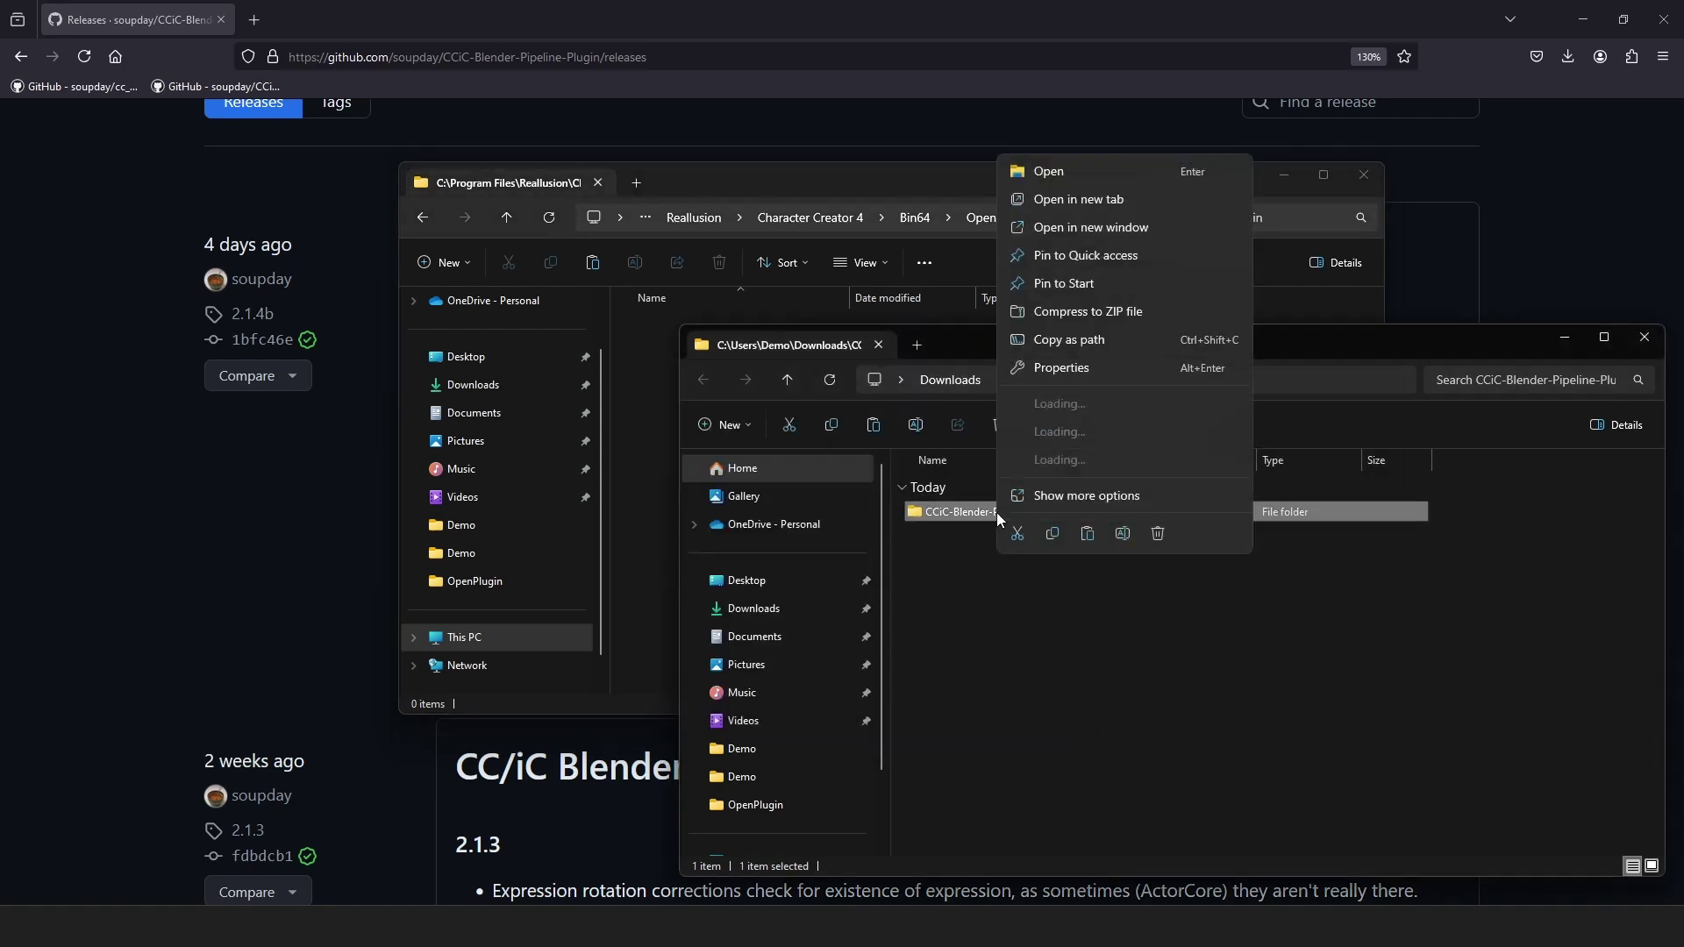
left_click(1054, 533)
left_click(657, 430)
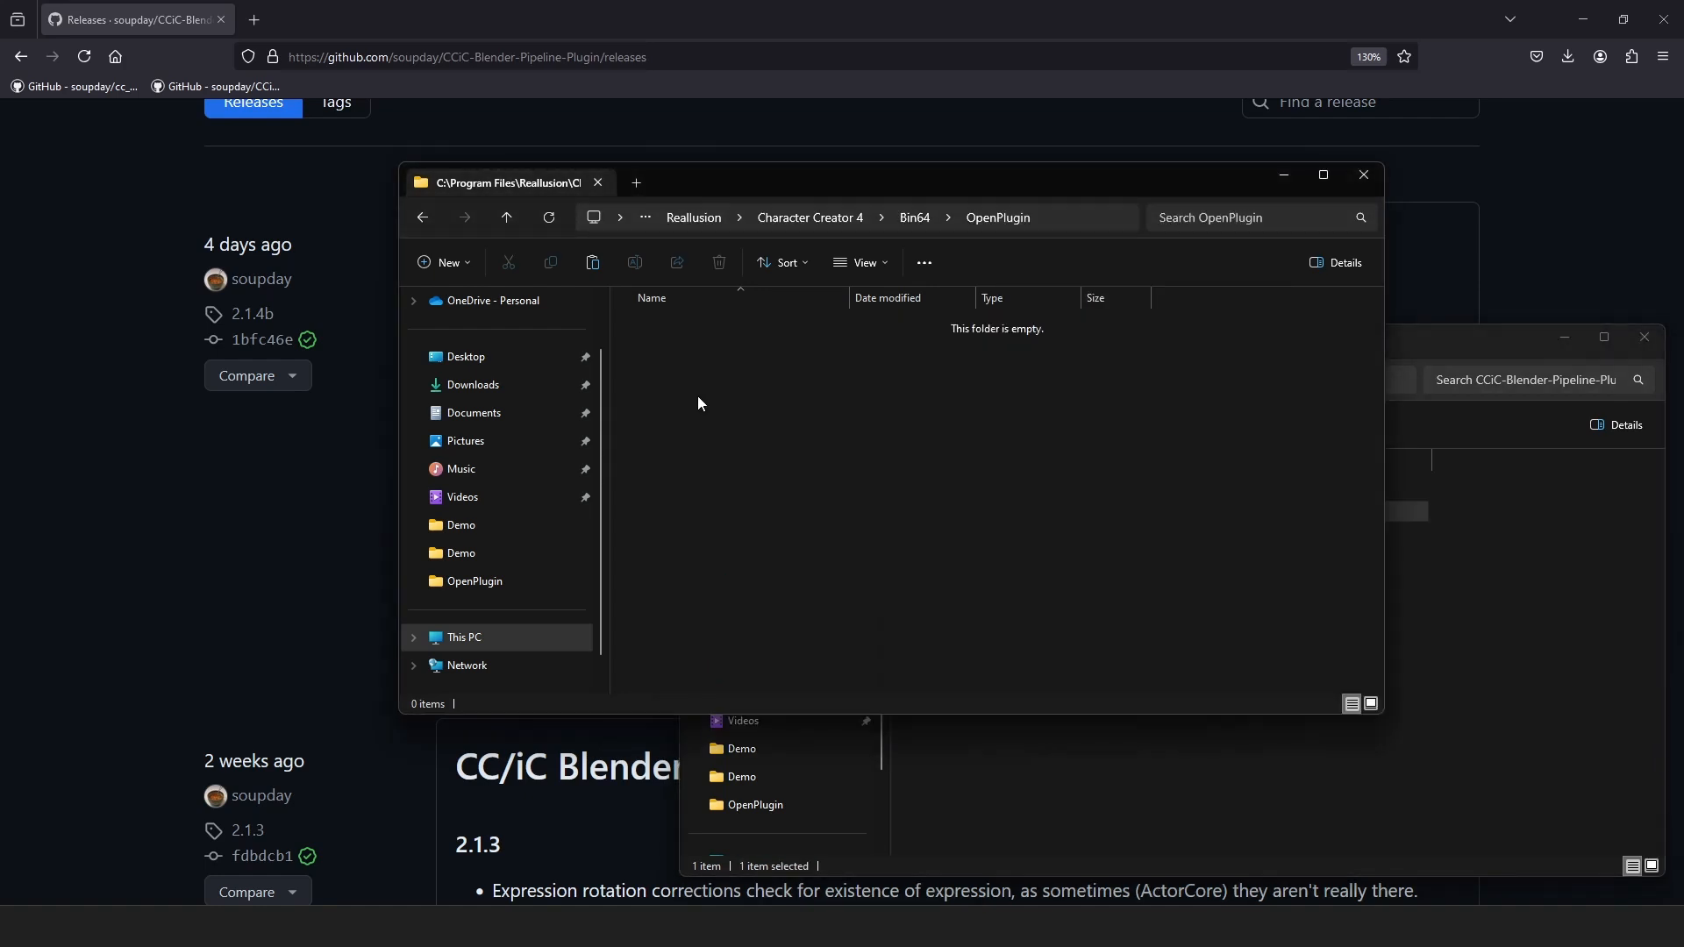
right_click(700, 399)
left_click(717, 420)
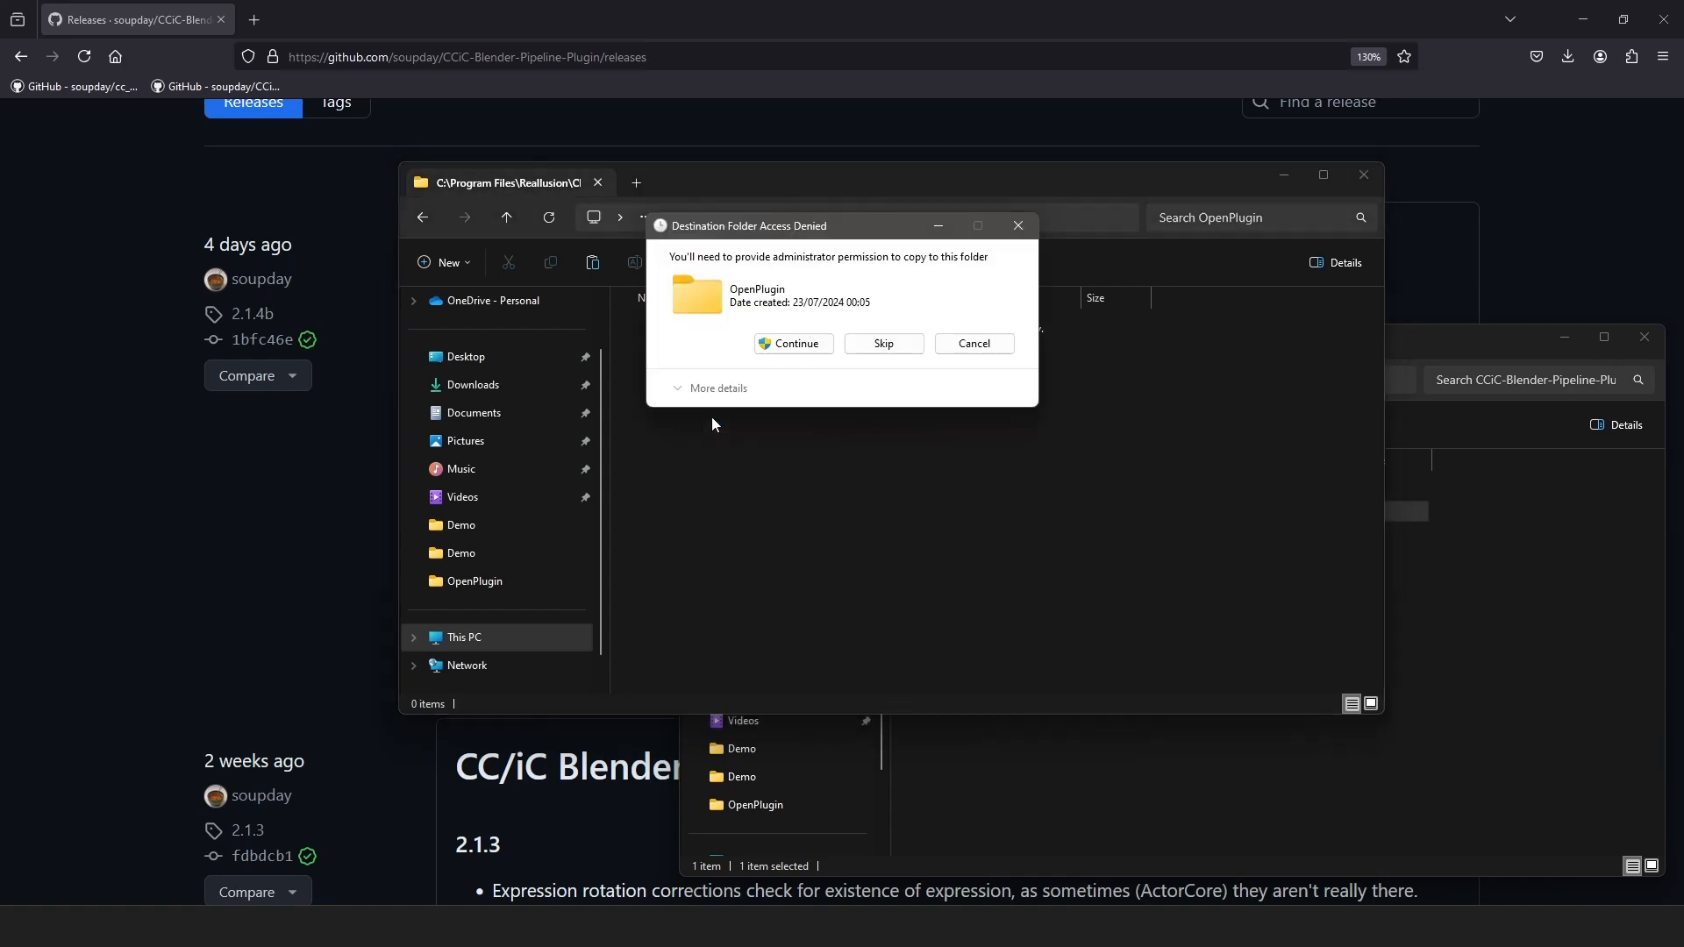
left_click(778, 344)
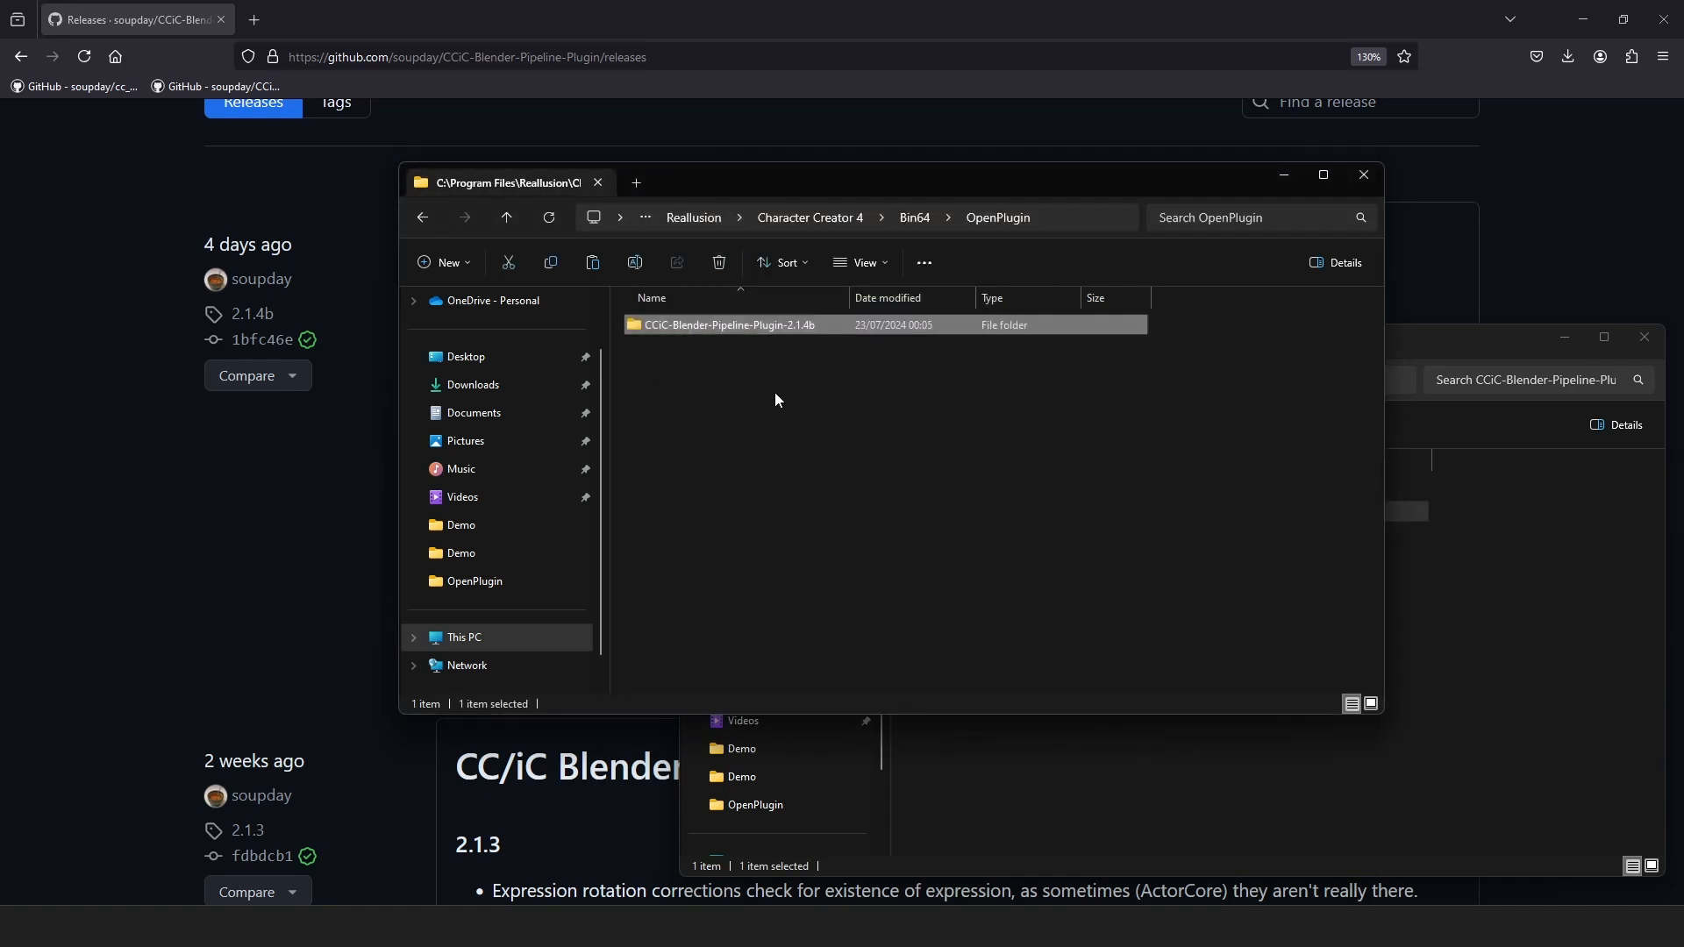
Paste the CCiC-Blender-Pipeline-Plugin-2.1.4b folder into Reallusion\iClone 8\Bin64\OpenPlugin with admin permission.
left_click(696, 222)
double_click(659, 384)
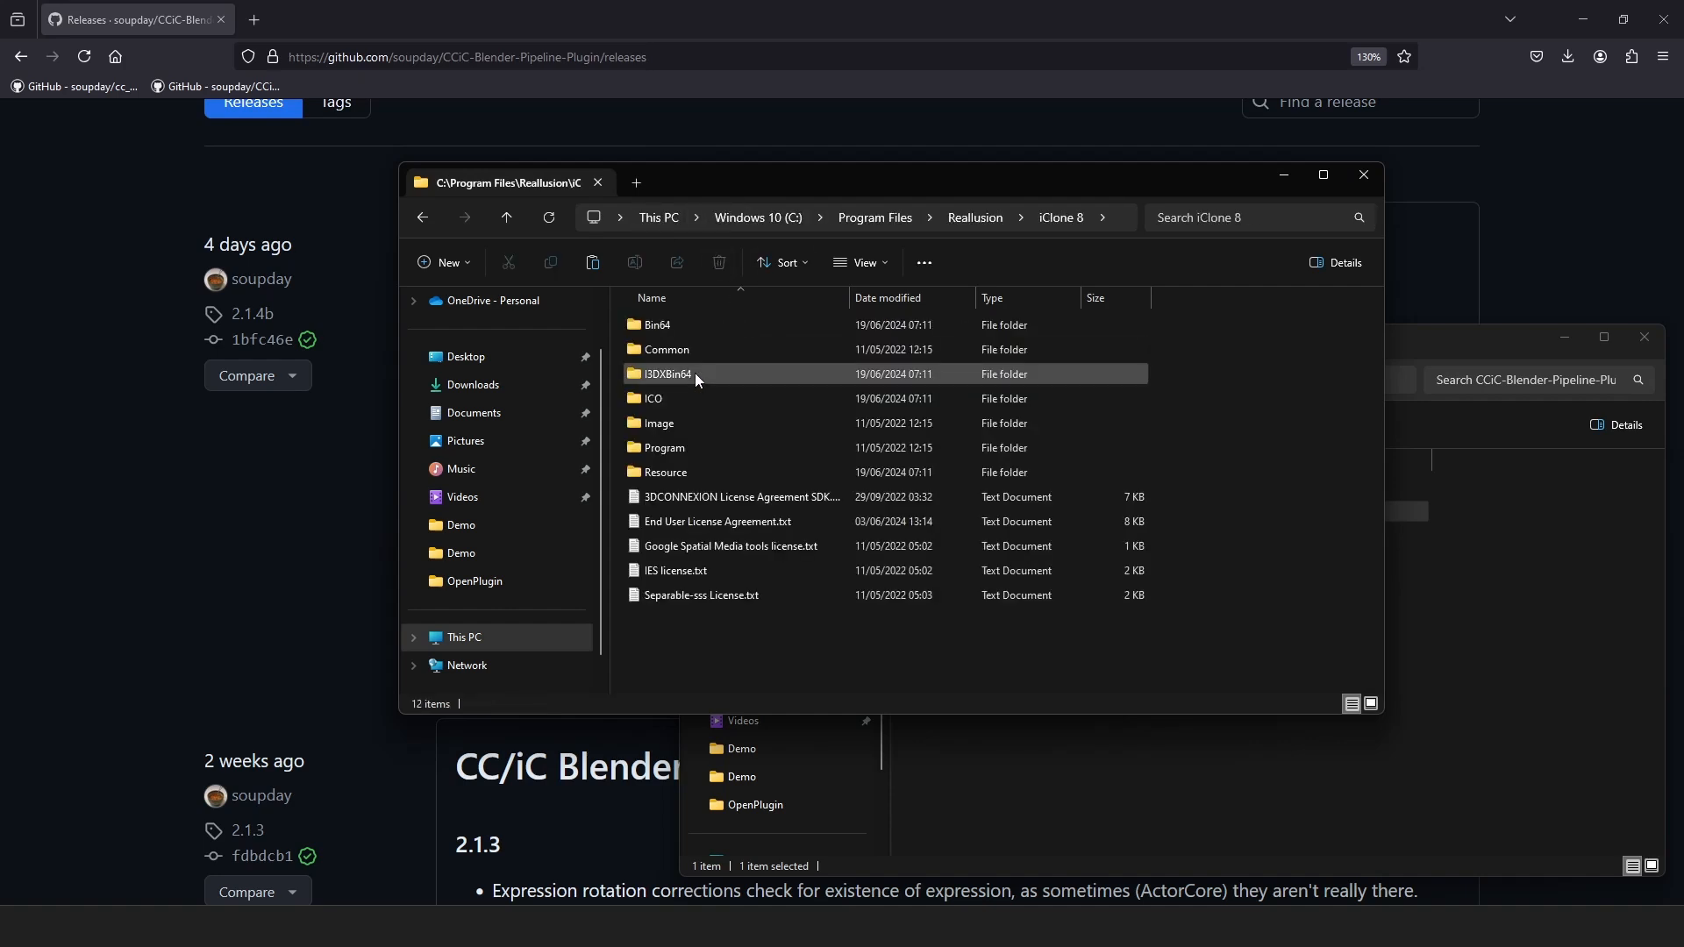
double_click(656, 330)
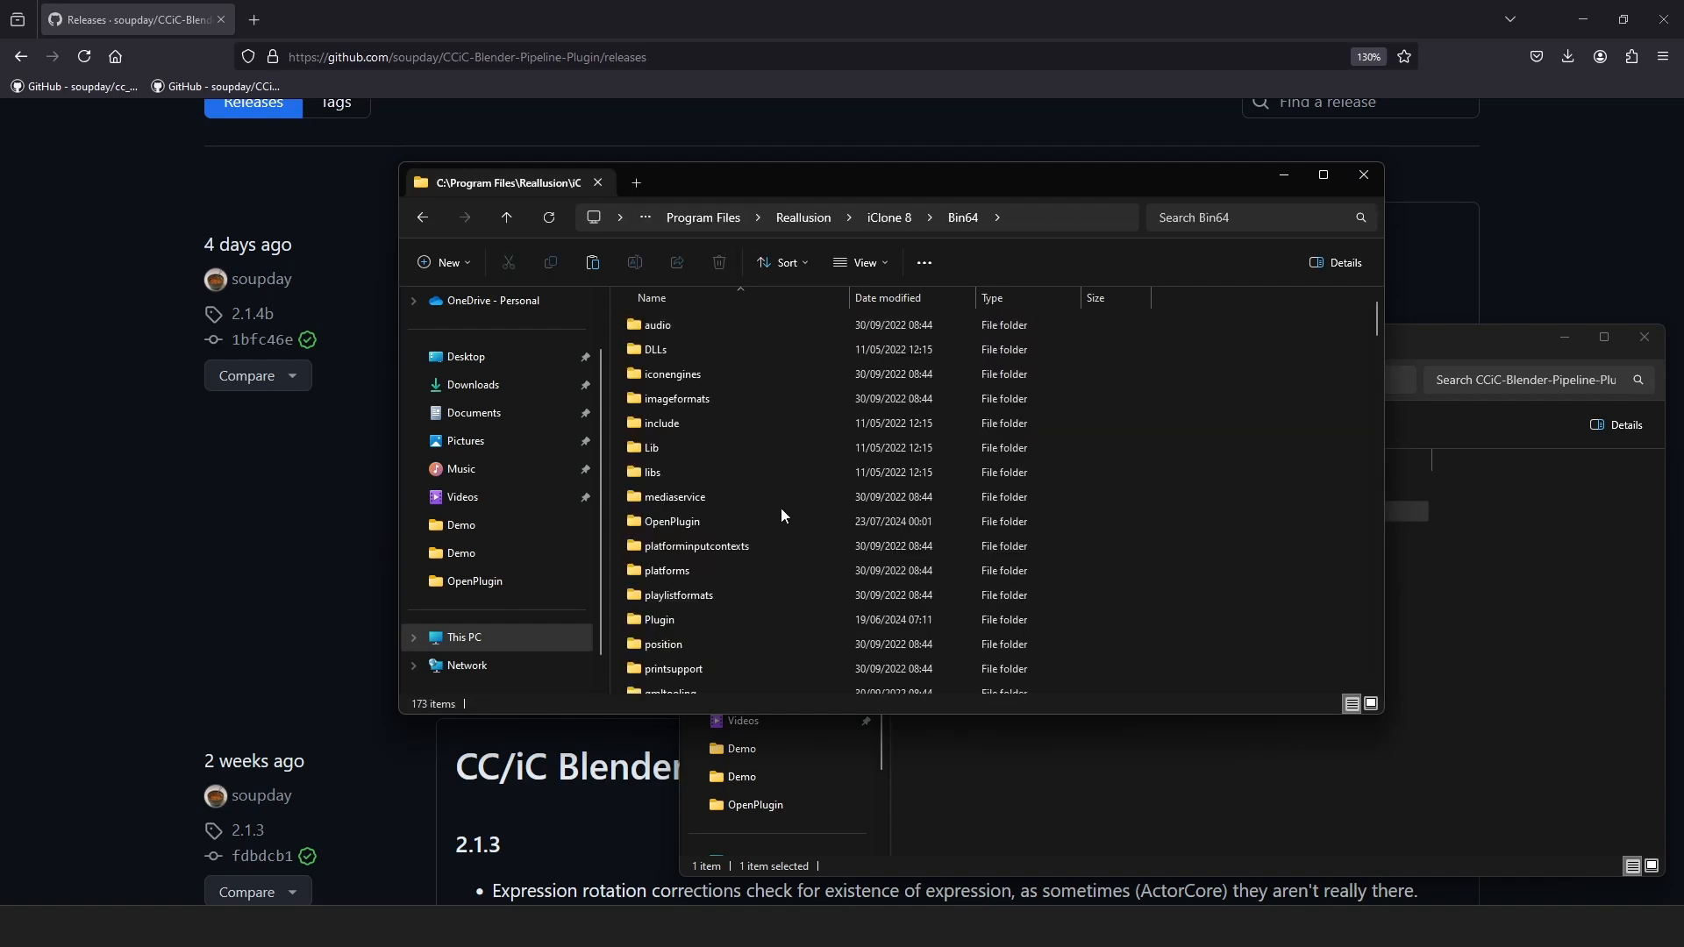
double_click(712, 521)
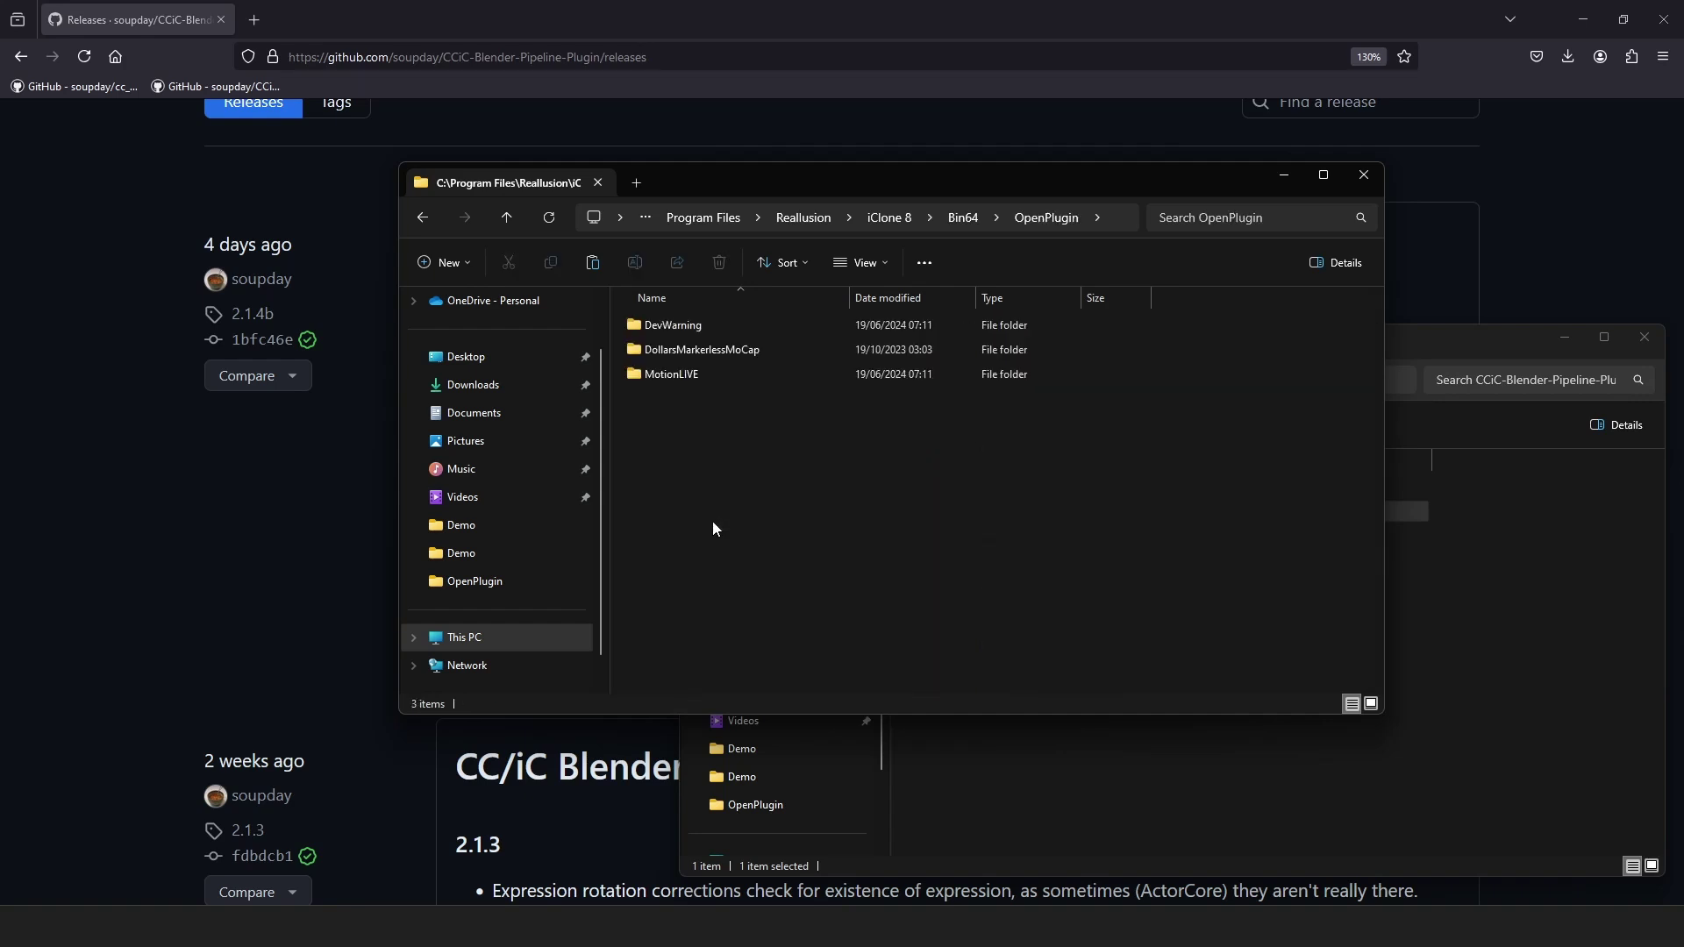
right_click(769, 451)
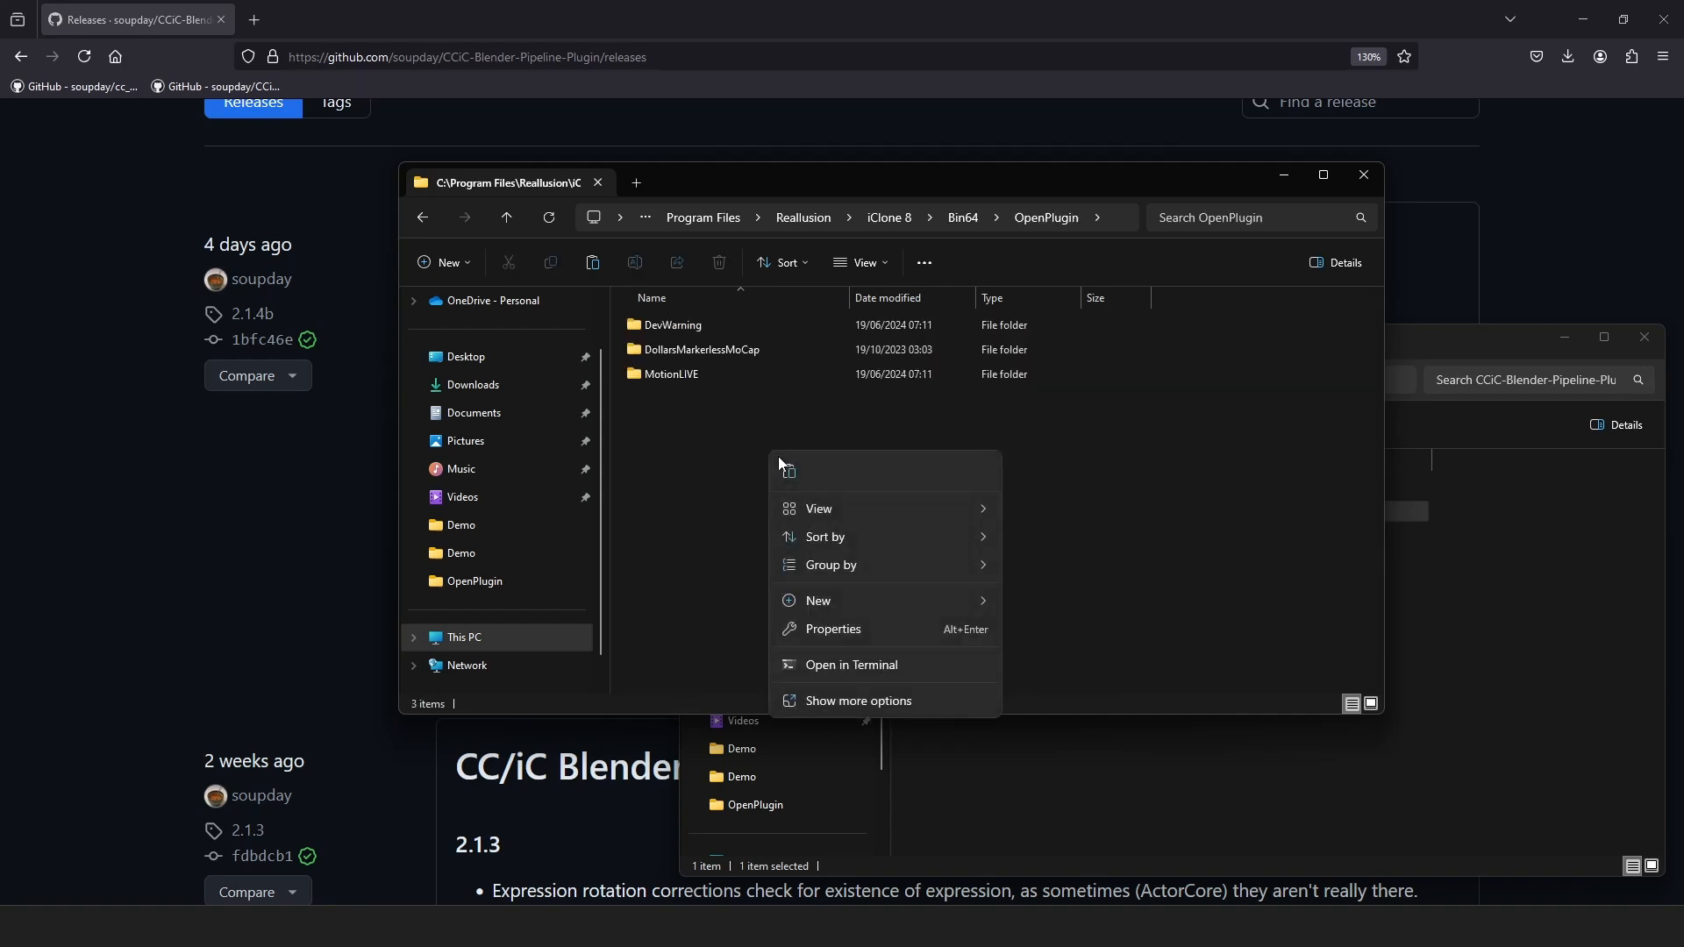
left_click(787, 476)
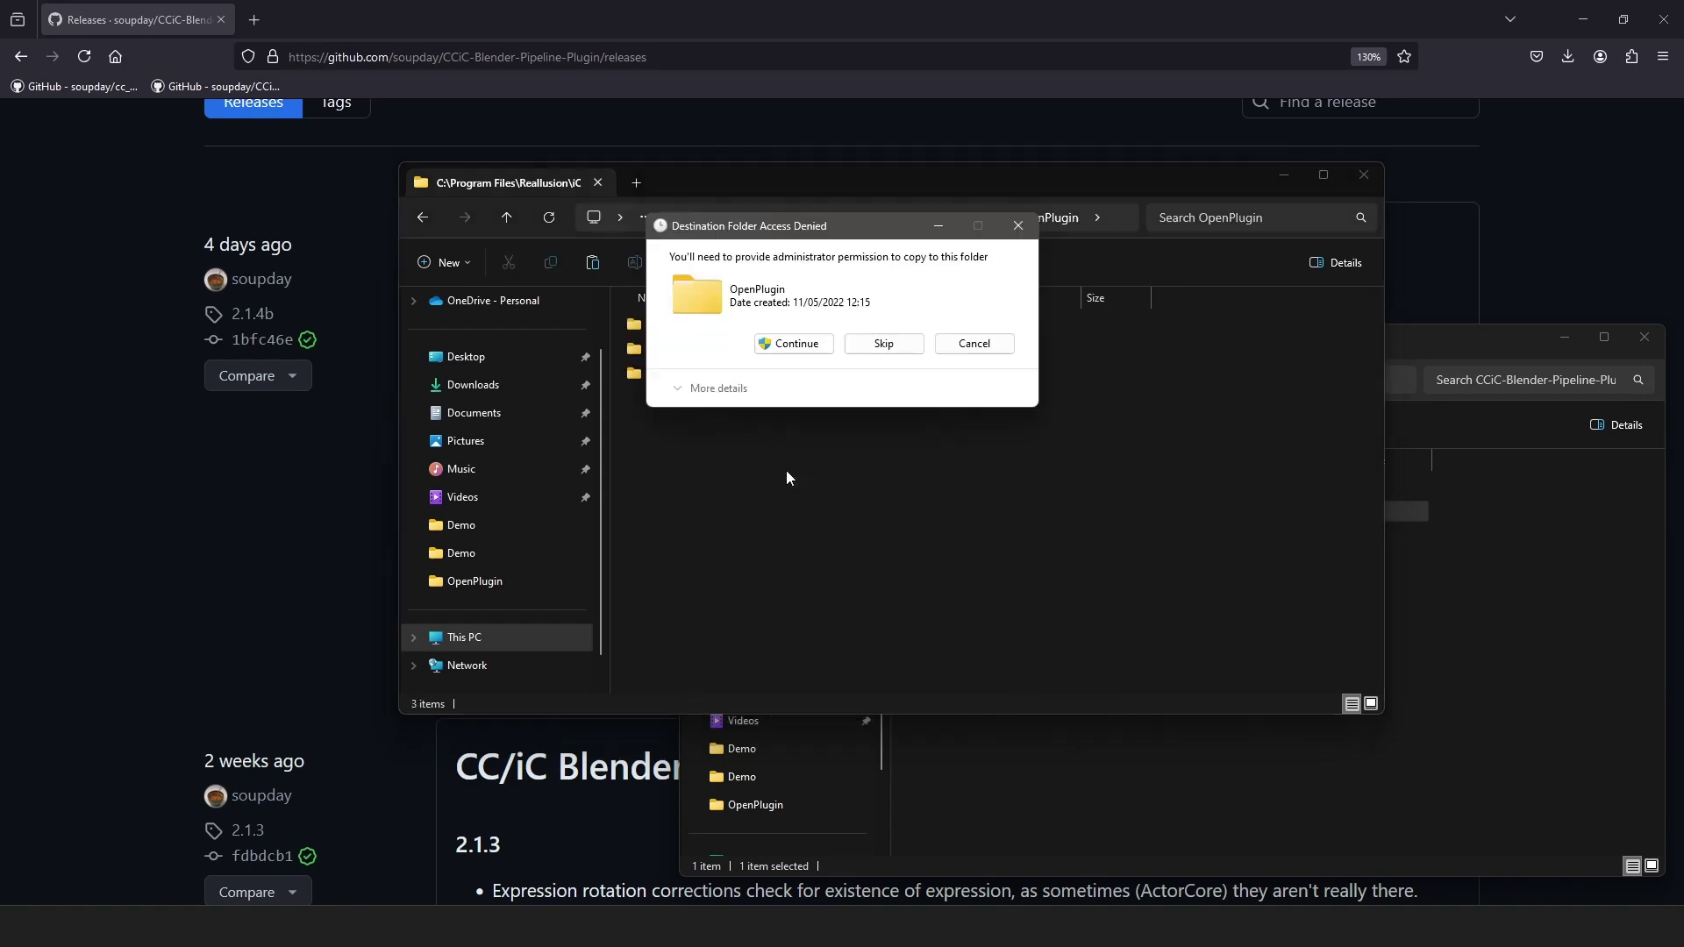
left_click(794, 350)
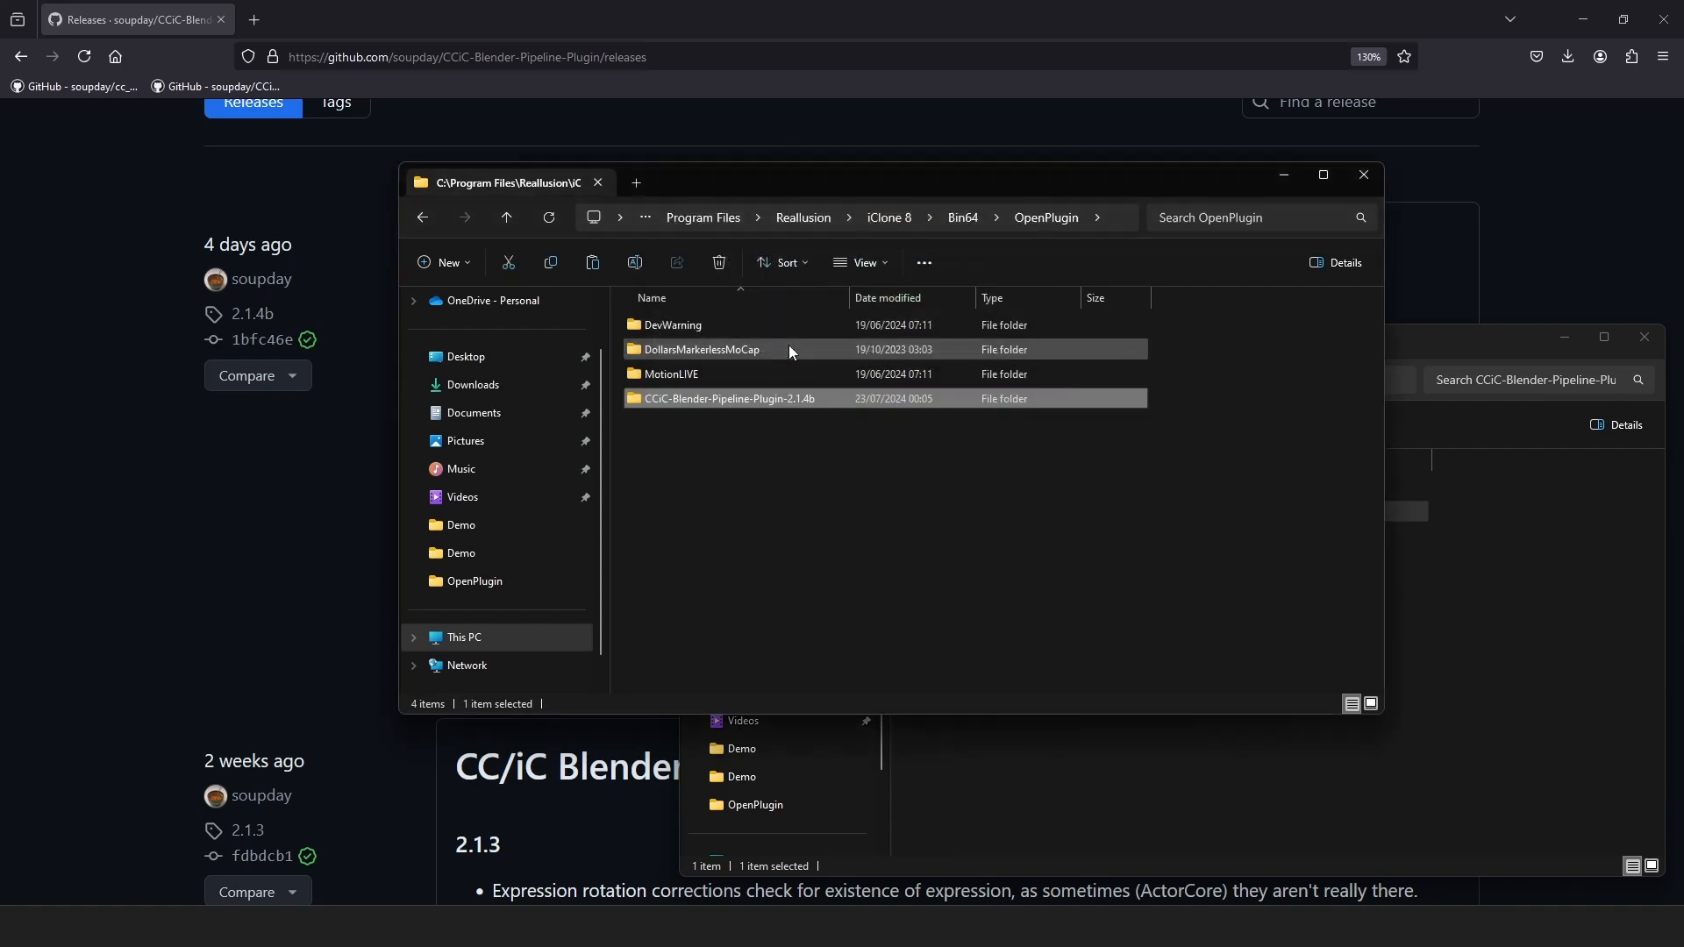
left_click(825, 509)
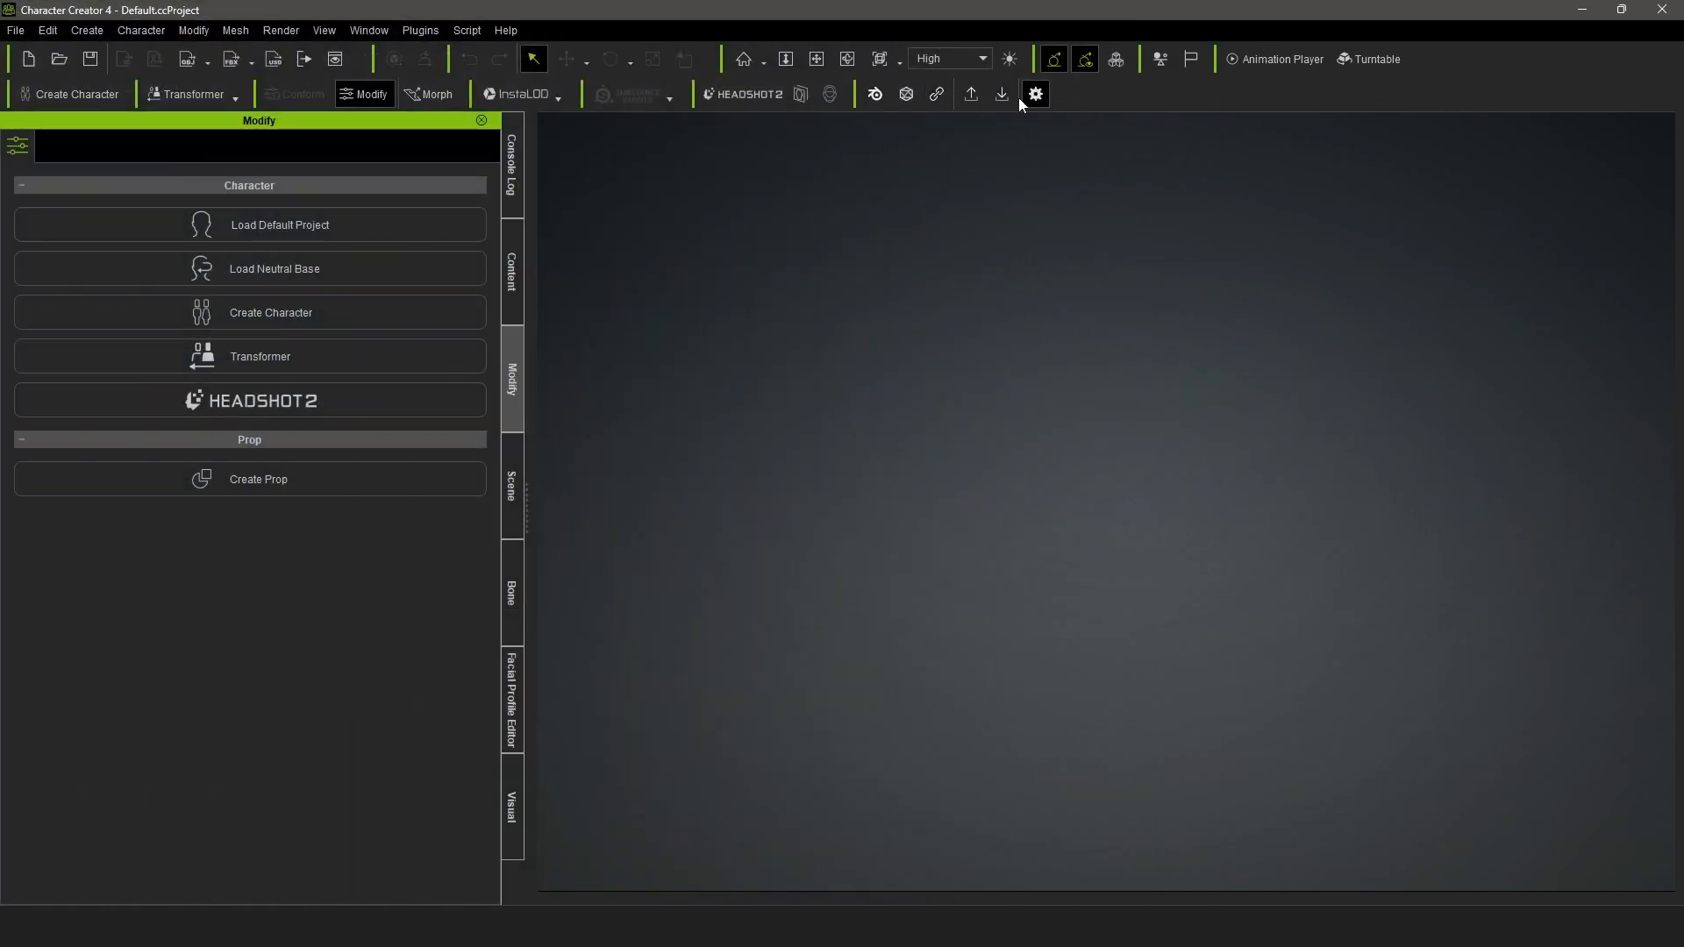
Bring up the Blender Pipeline Settings preferences from the Plugins menu and reposition the dialog.
left_click(420, 31)
mouse_move(471, 144)
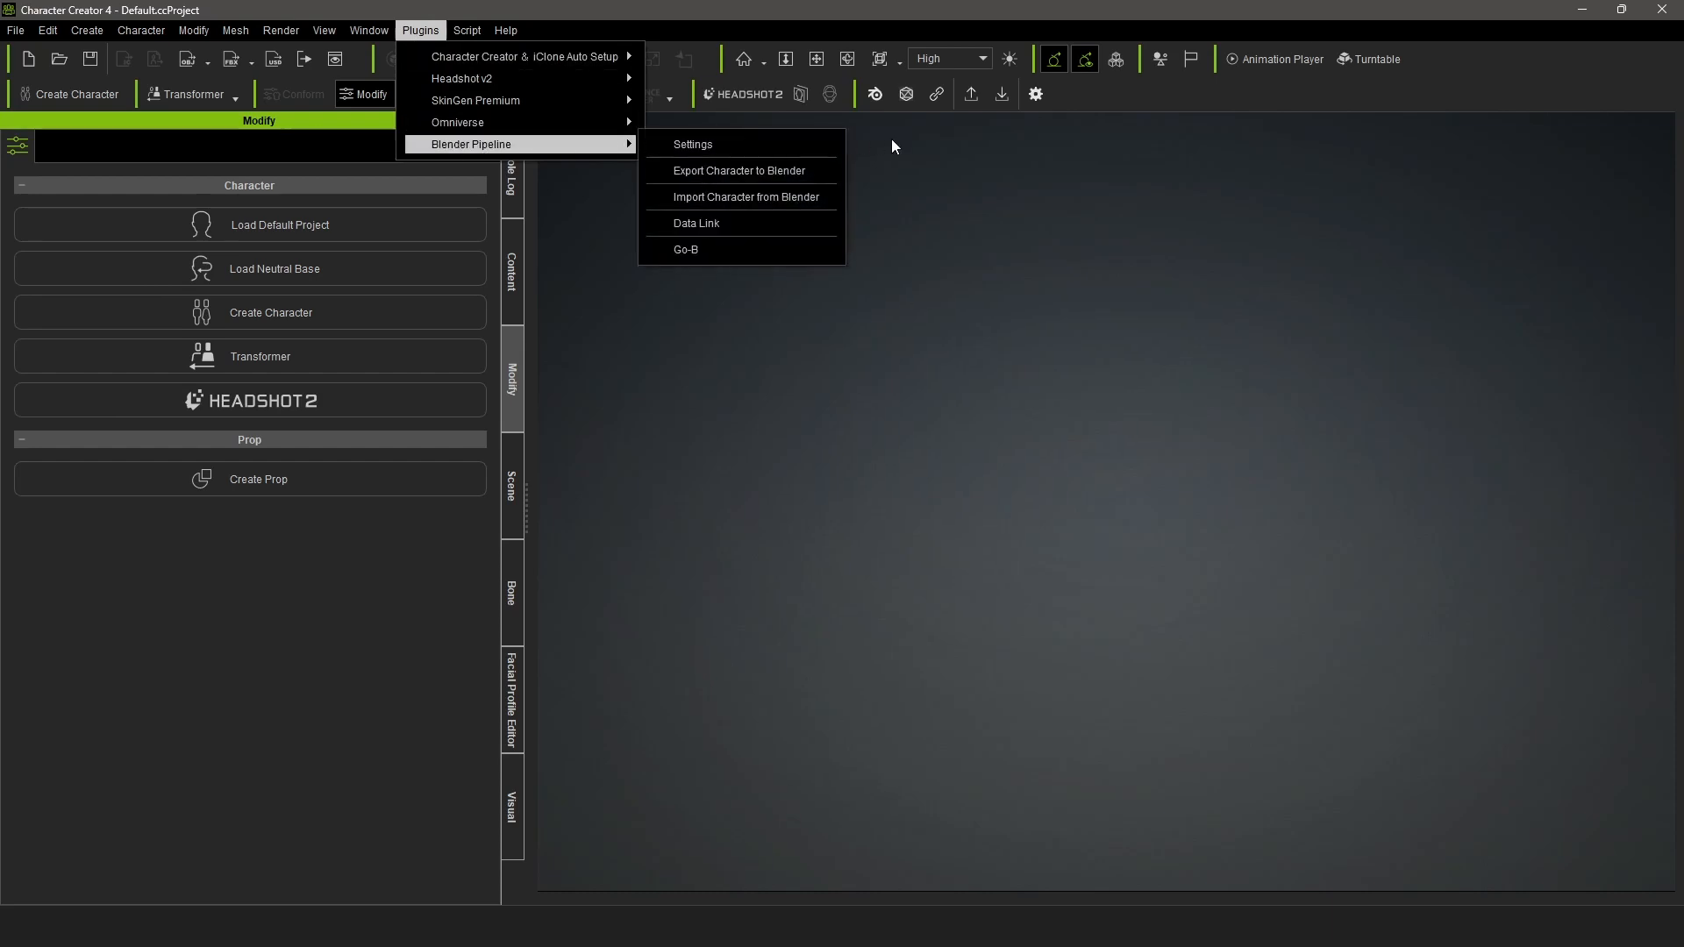
left_click(987, 158)
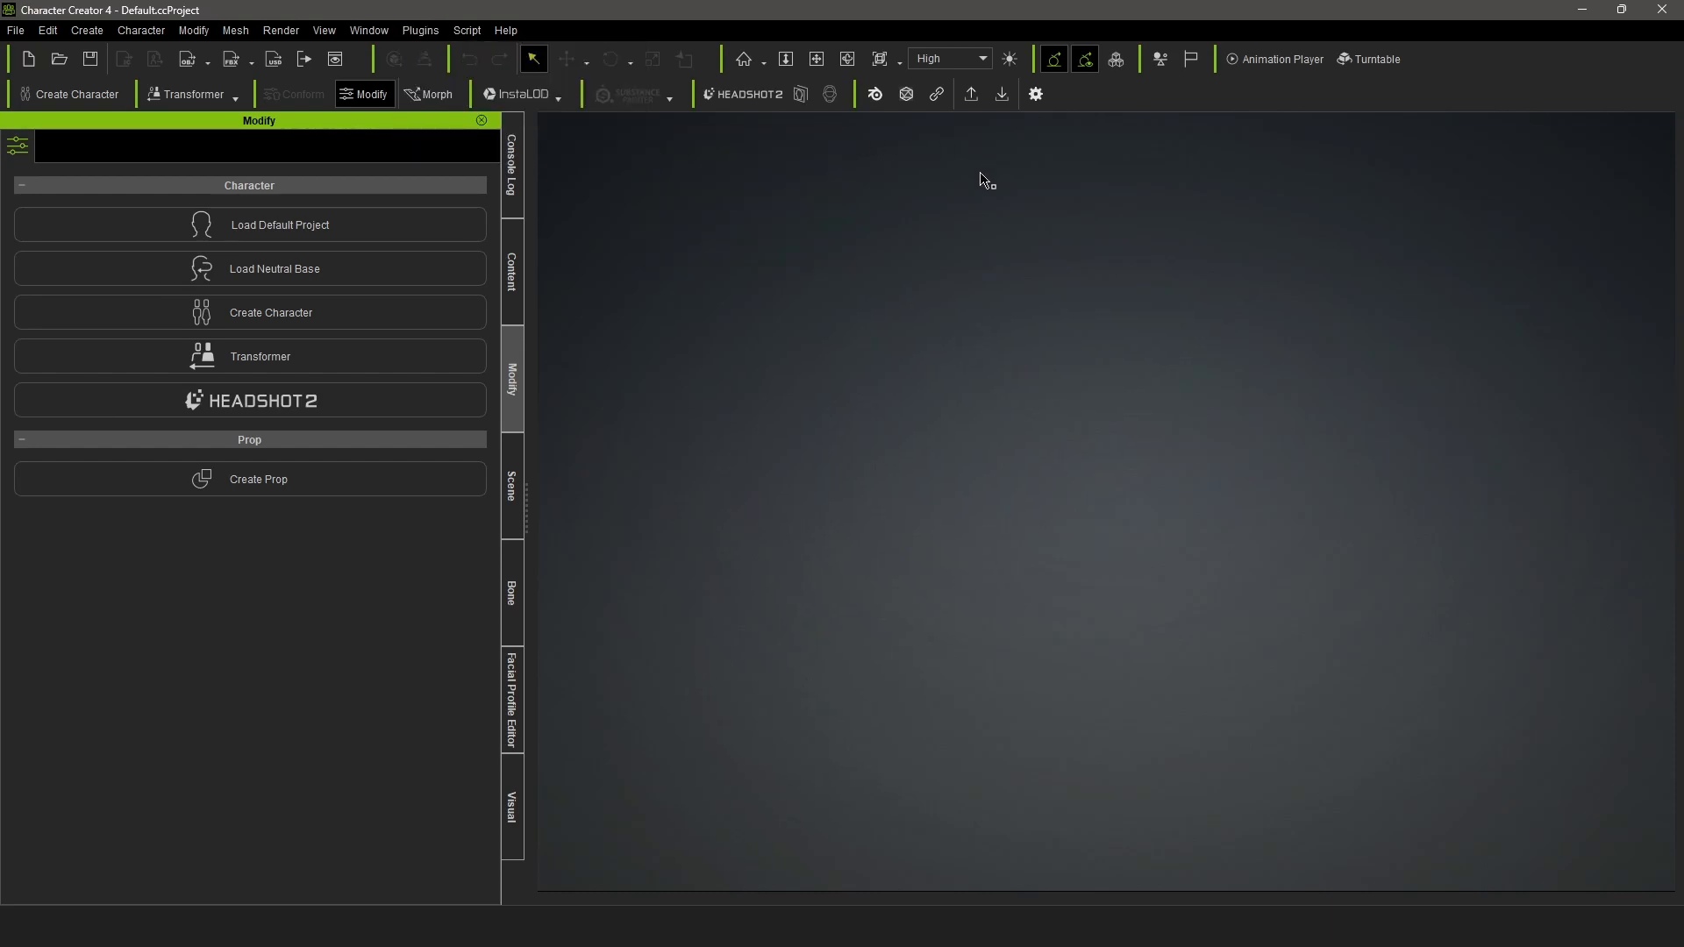
left_click(1038, 95)
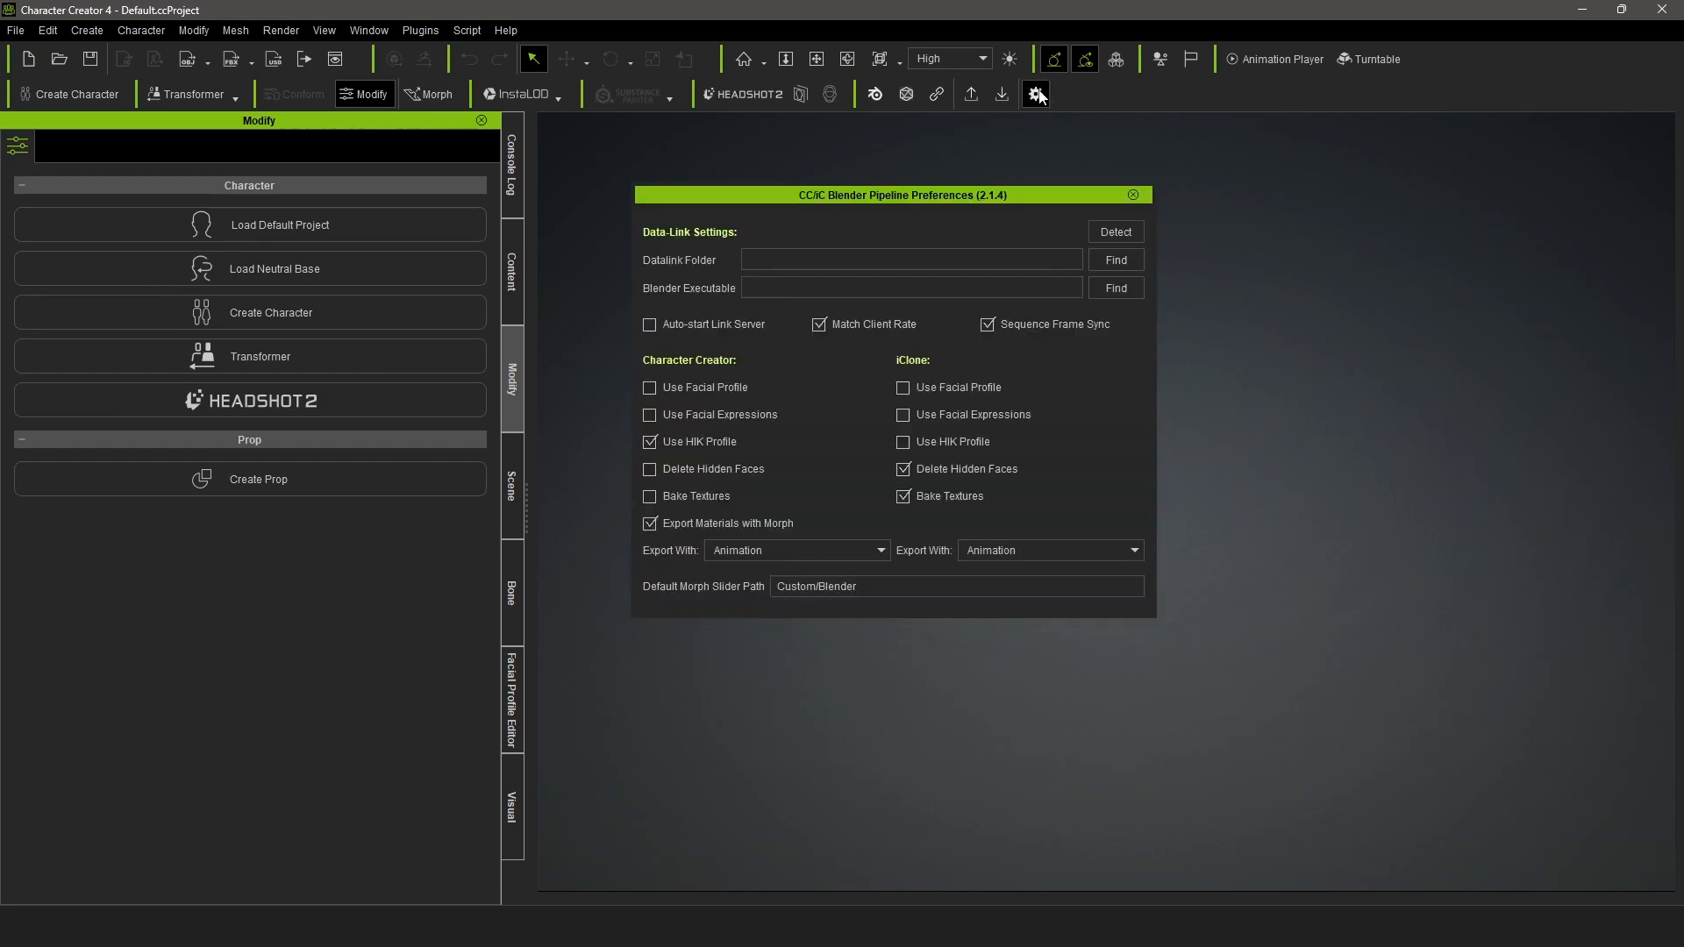
left_click(1038, 95)
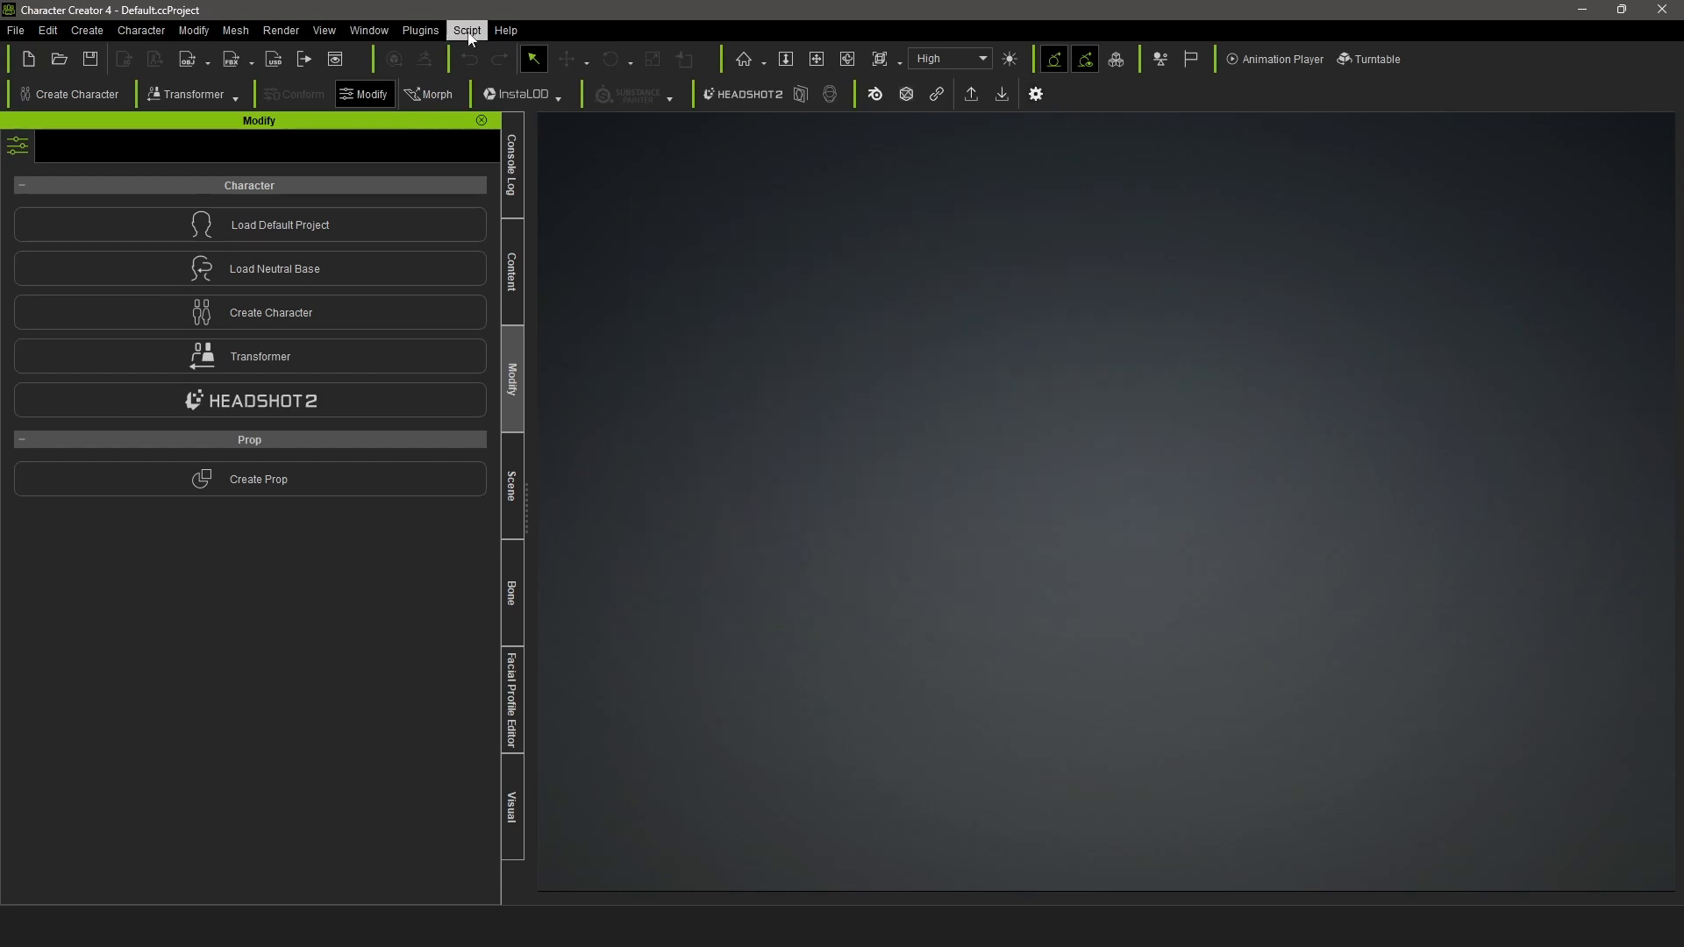
left_click(420, 29)
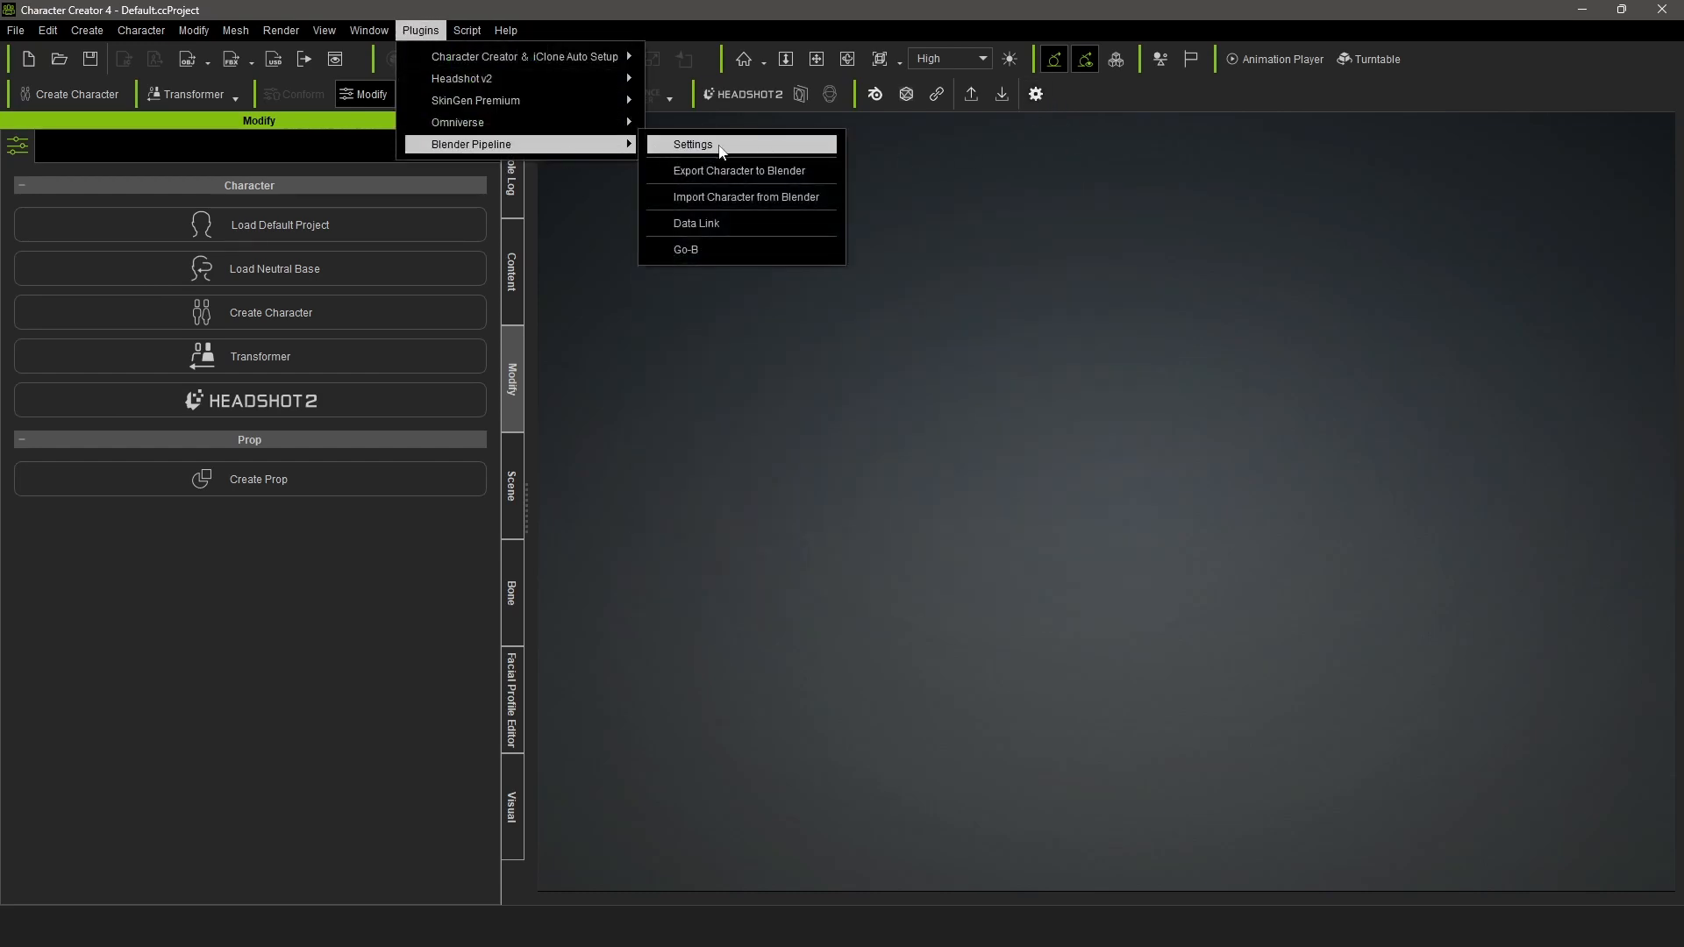
left_click(719, 148)
left_click_drag(959, 198, 983, 210)
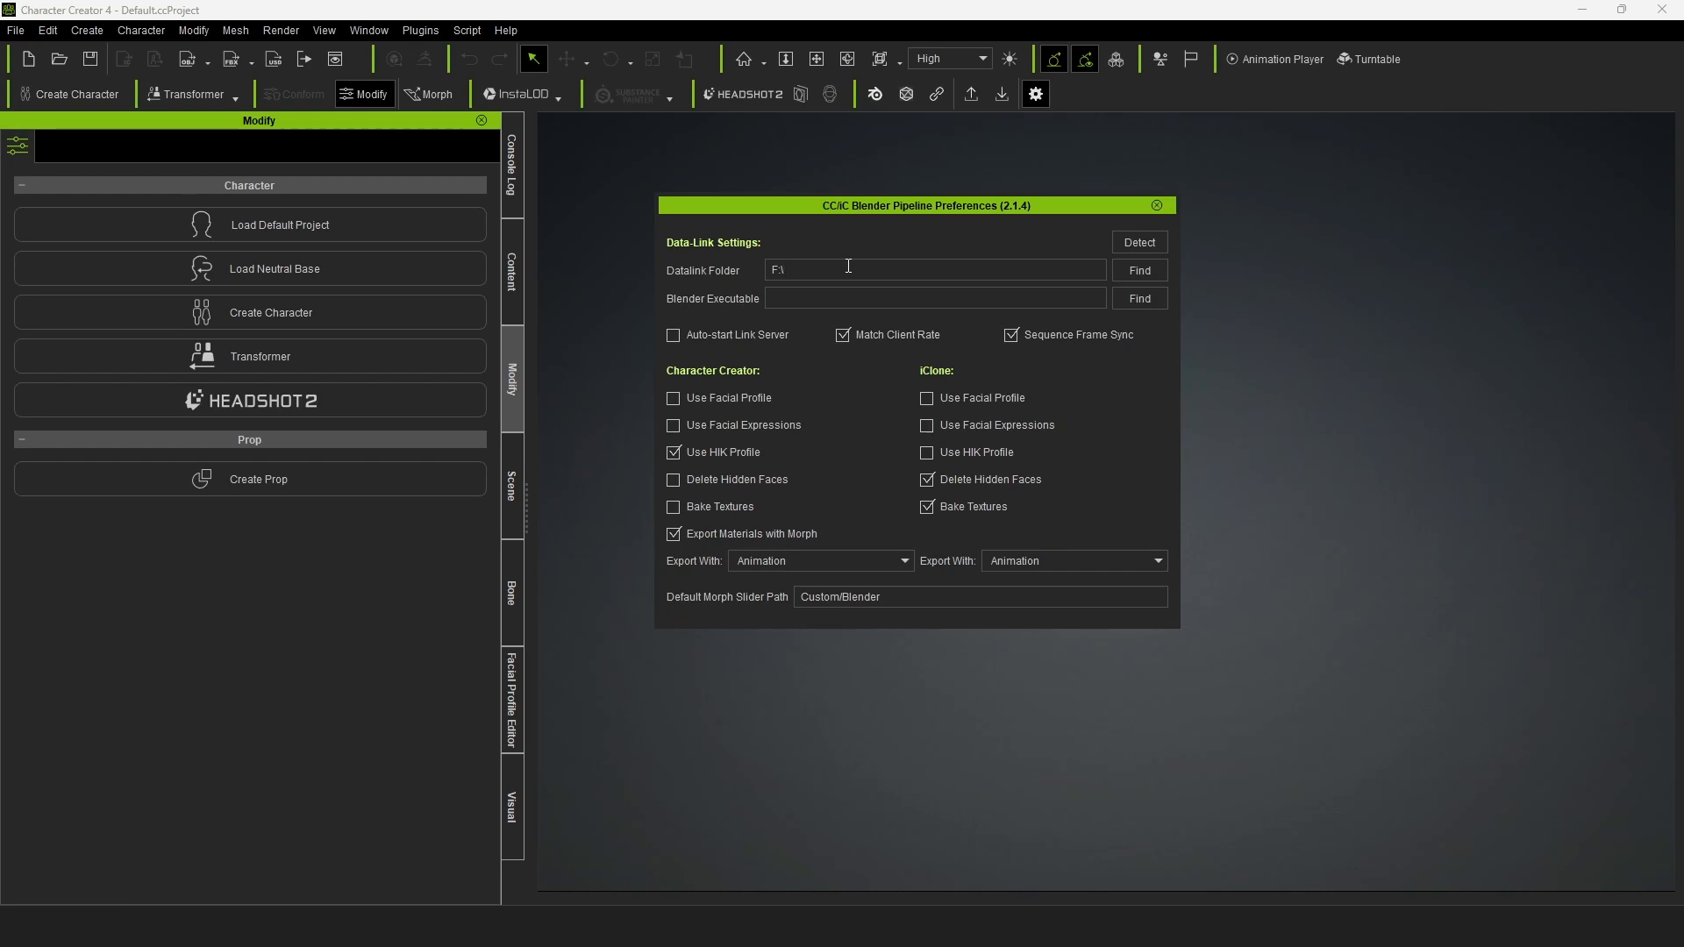
type("DataLink")
Set the Blender path to Blender 4.2\blender.exe, enable Auto-start Link Server, and close the preferences.
left_click(1154, 242)
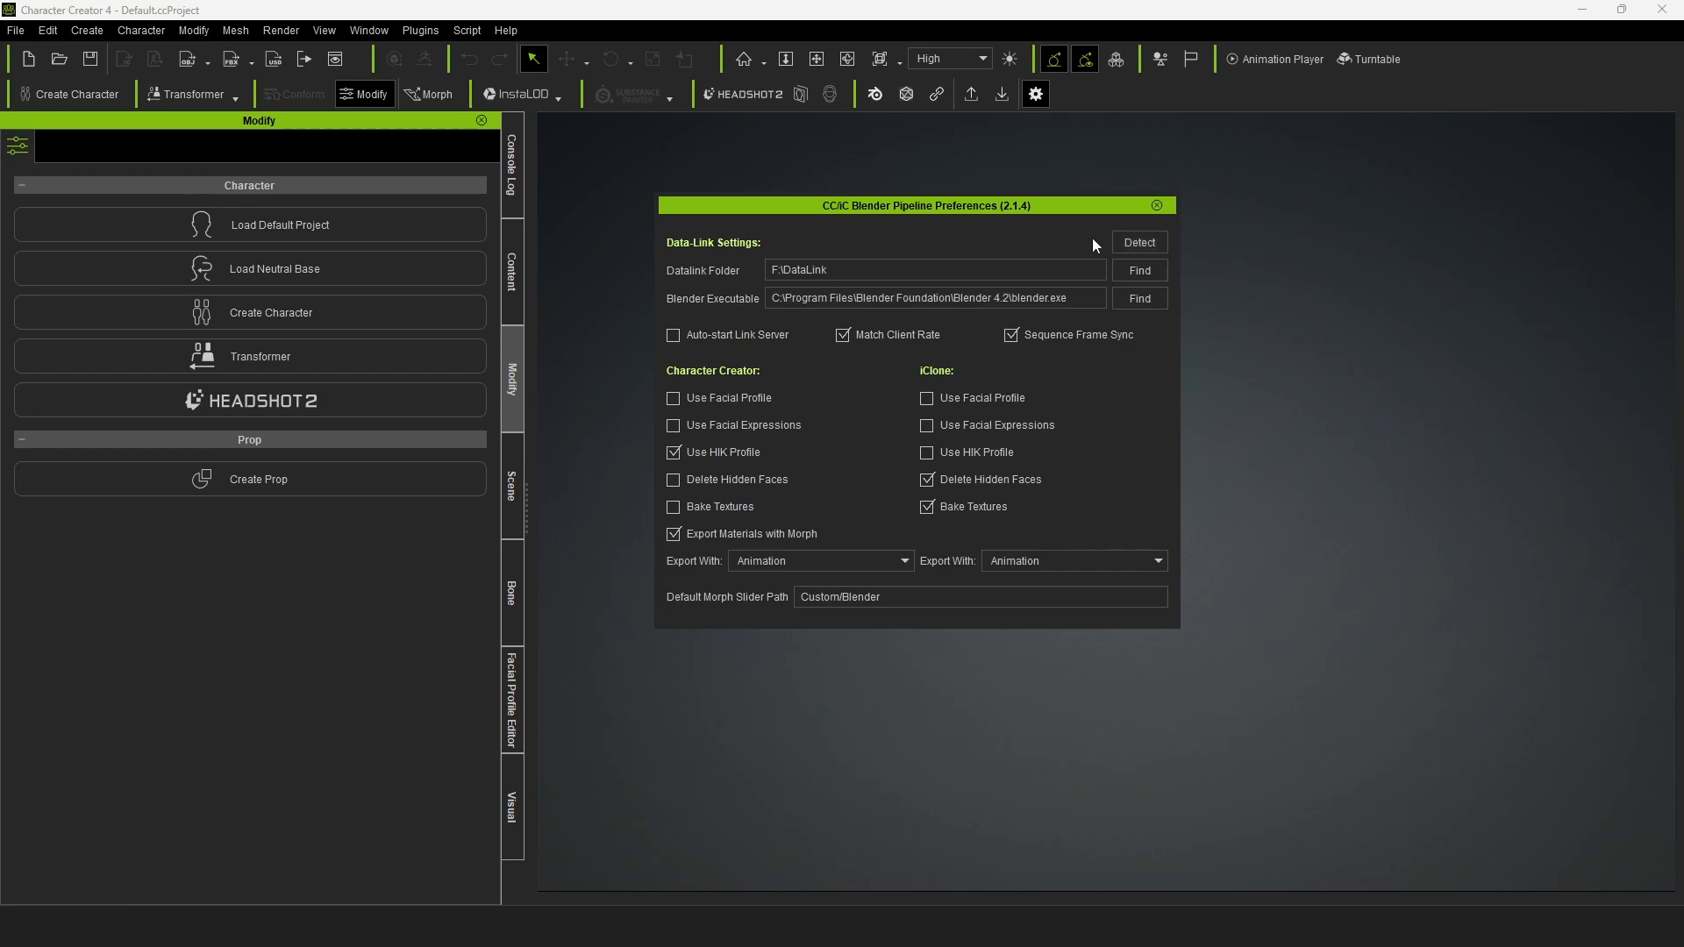
left_click(1147, 300)
left_click(444, 70)
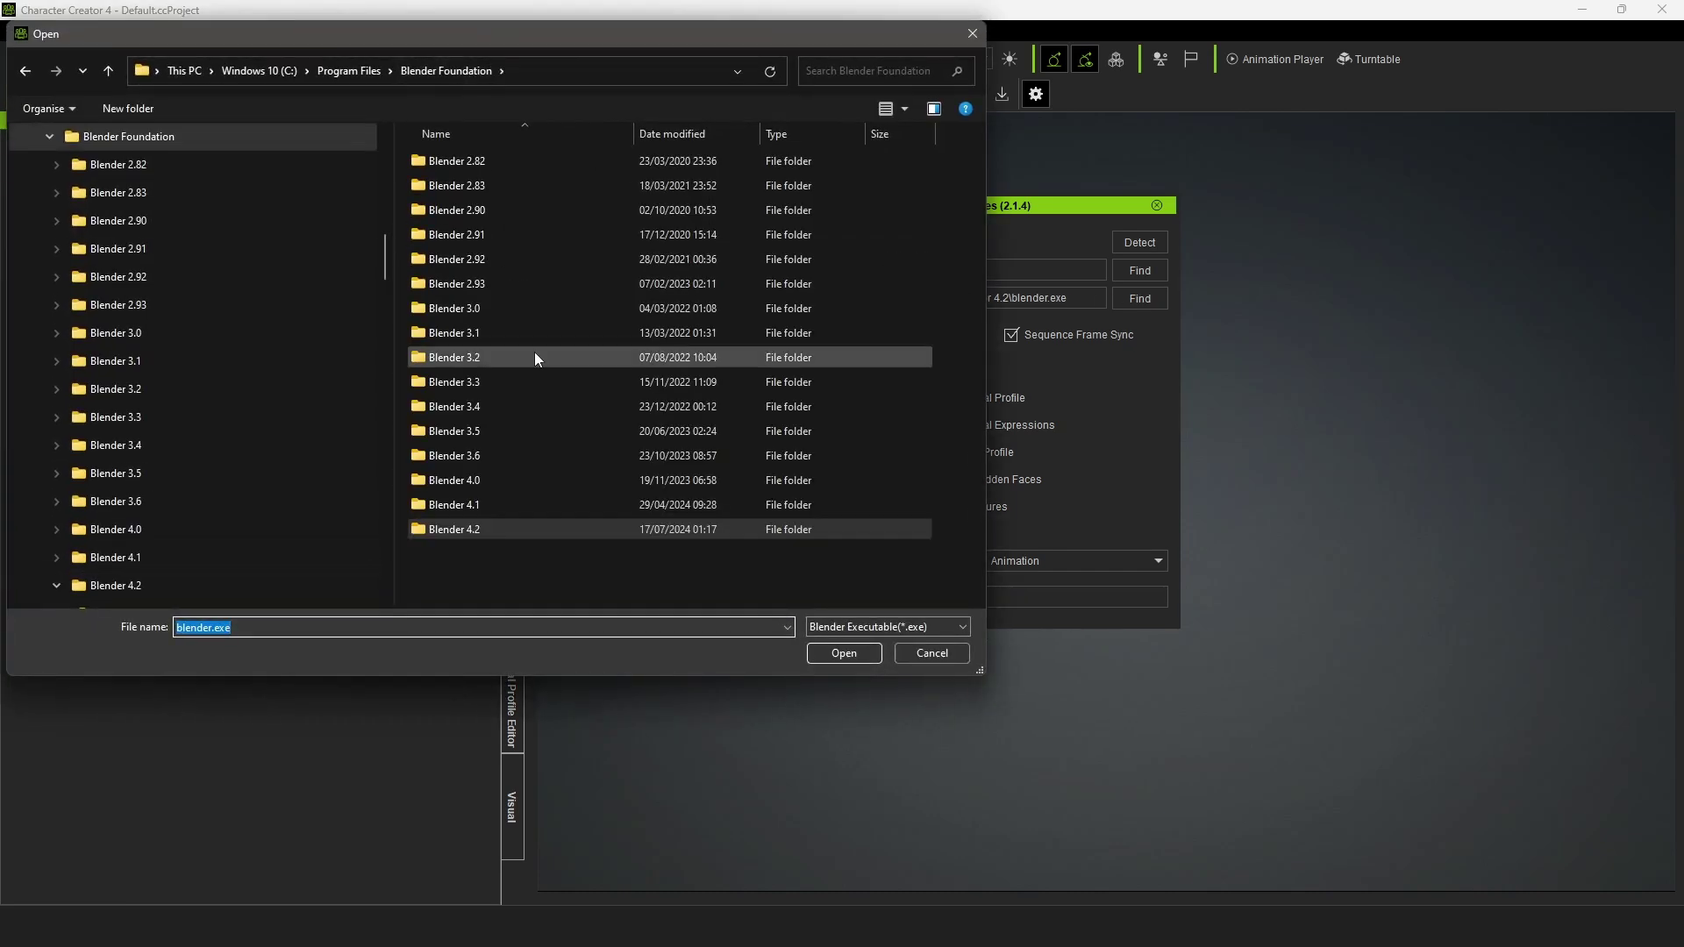
double_click(462, 505)
double_click(448, 259)
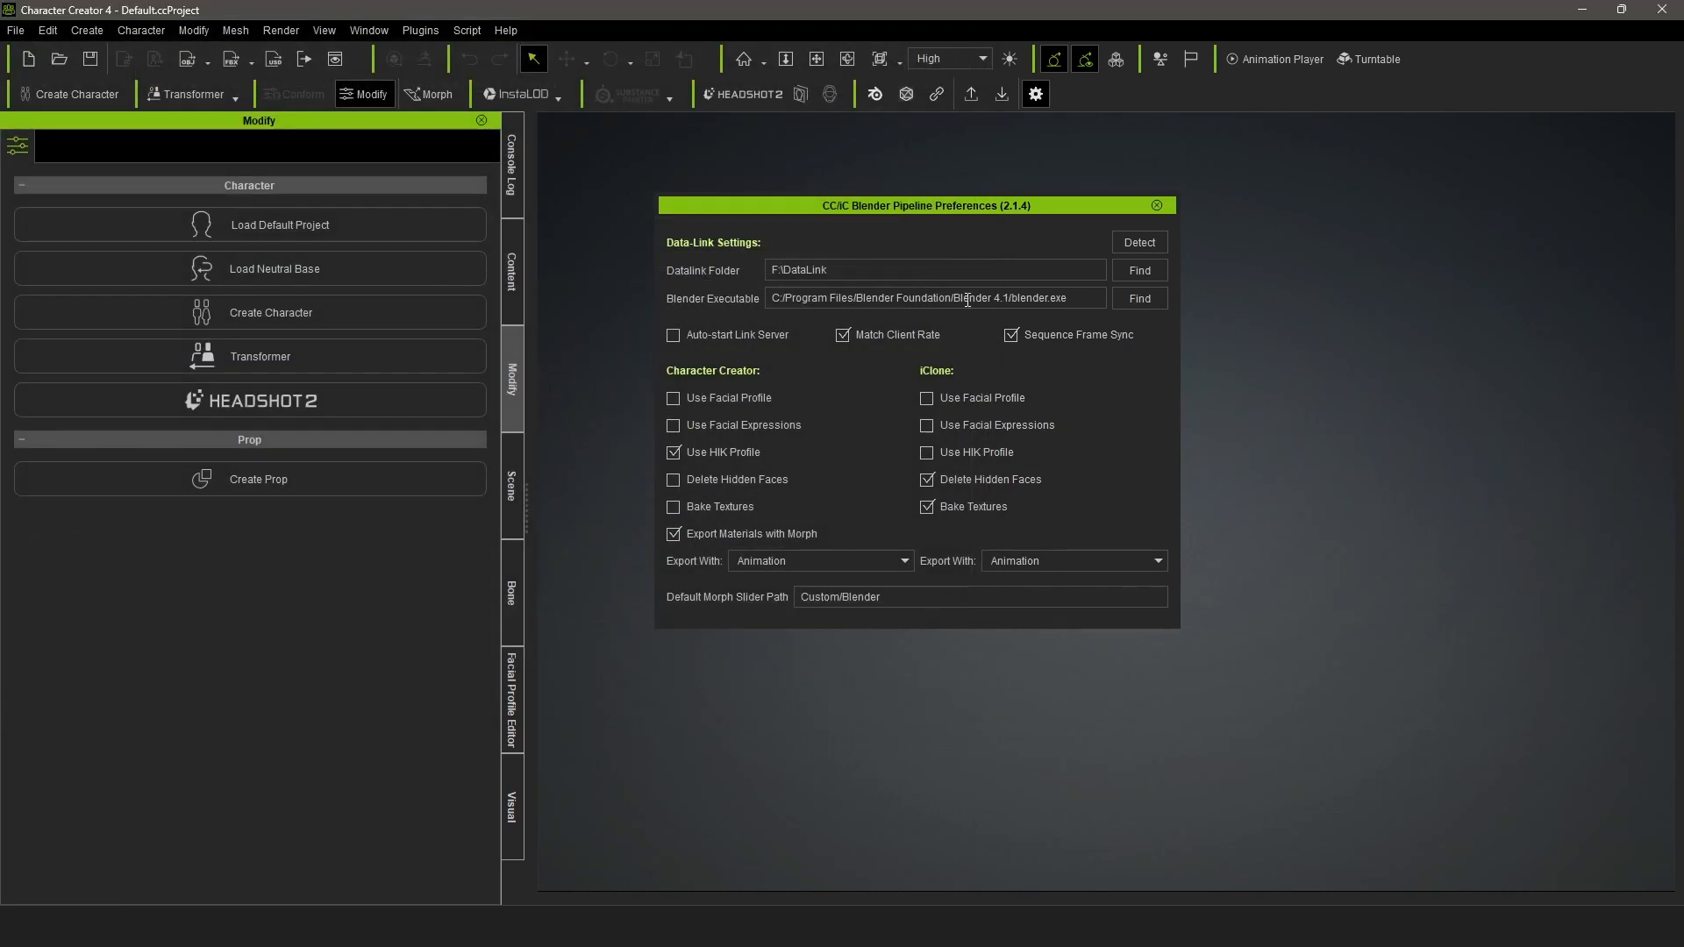
left_click(1139, 297)
left_click(445, 70)
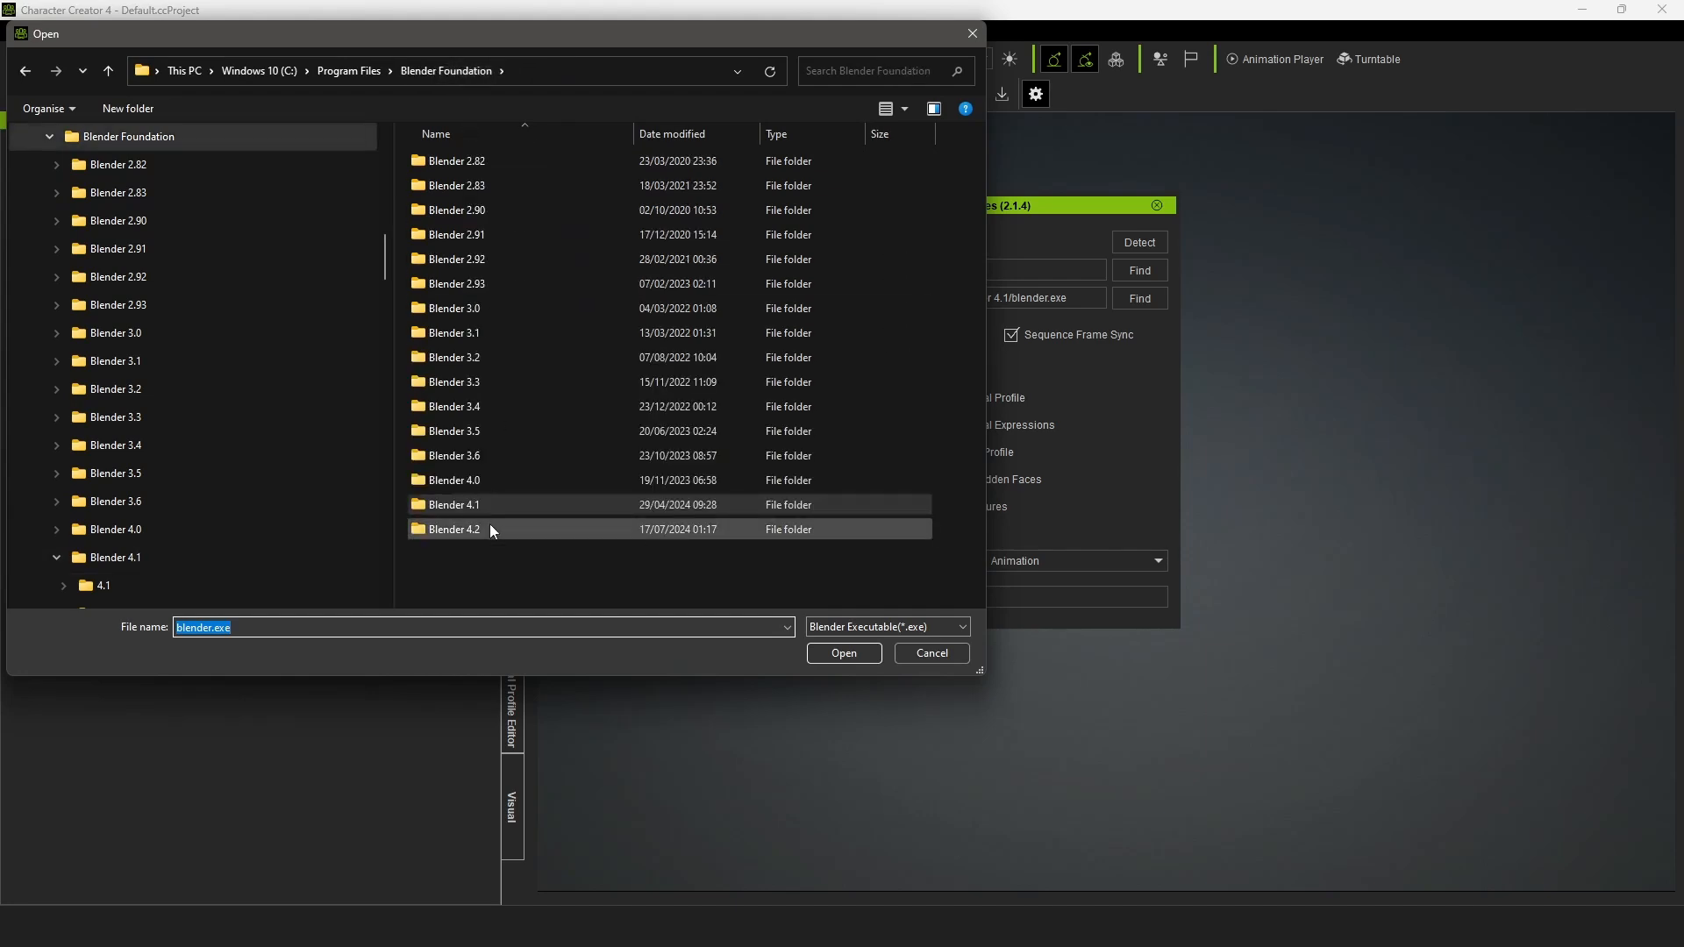
double_click(455, 529)
double_click(502, 259)
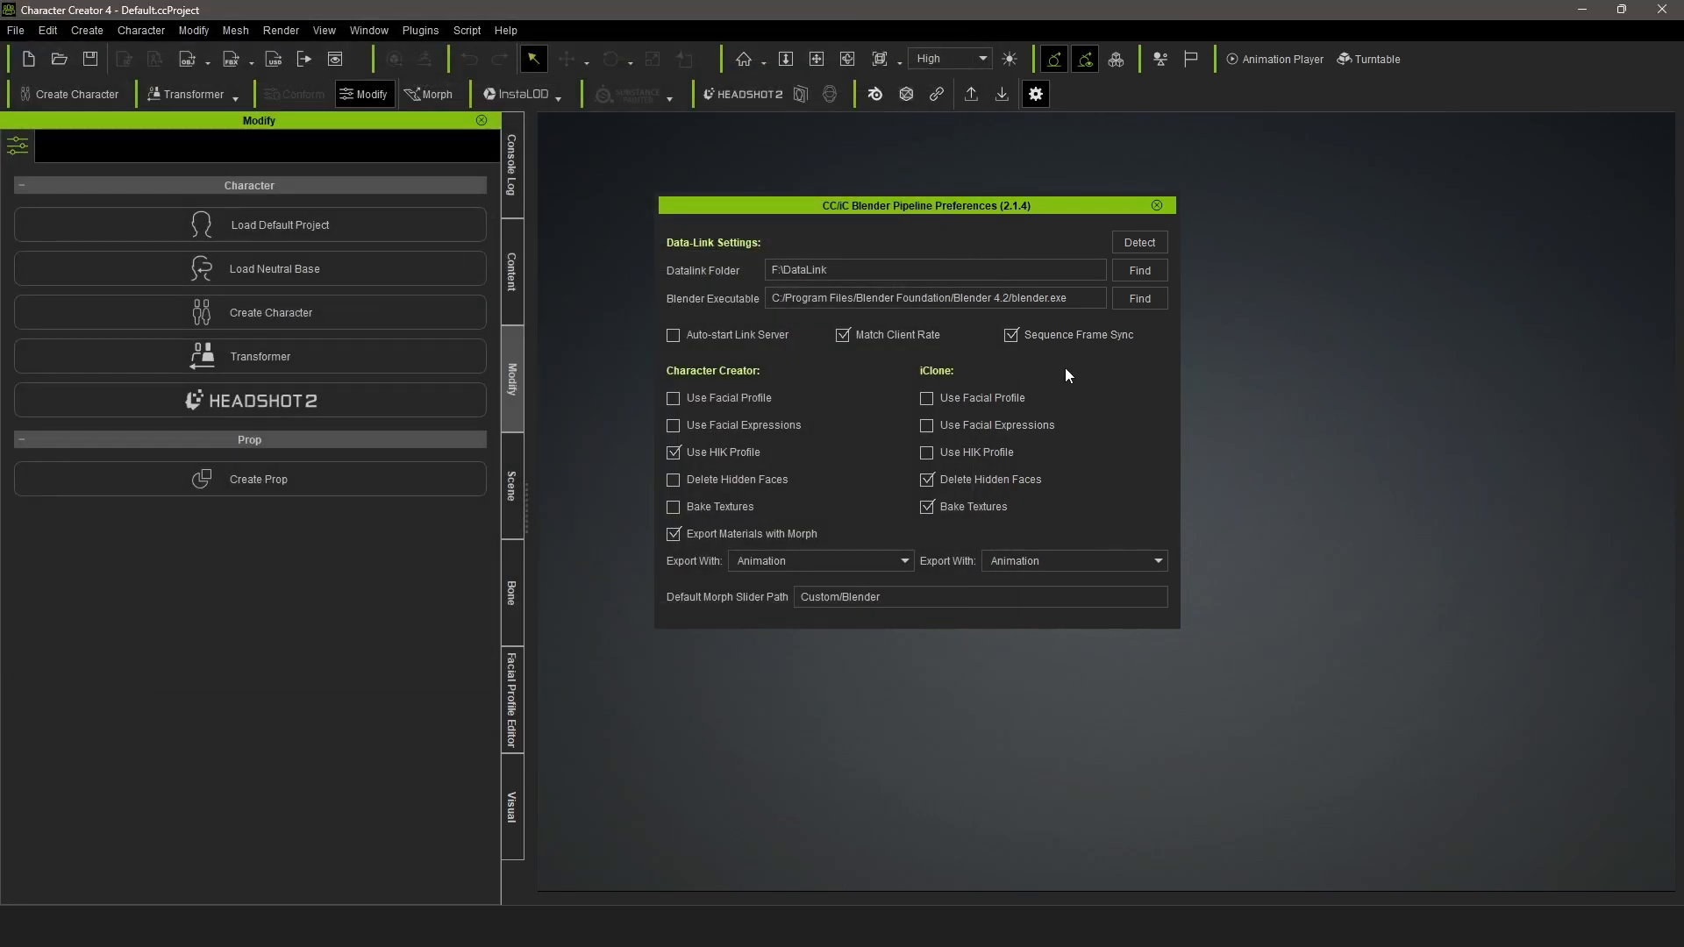
left_click(674, 334)
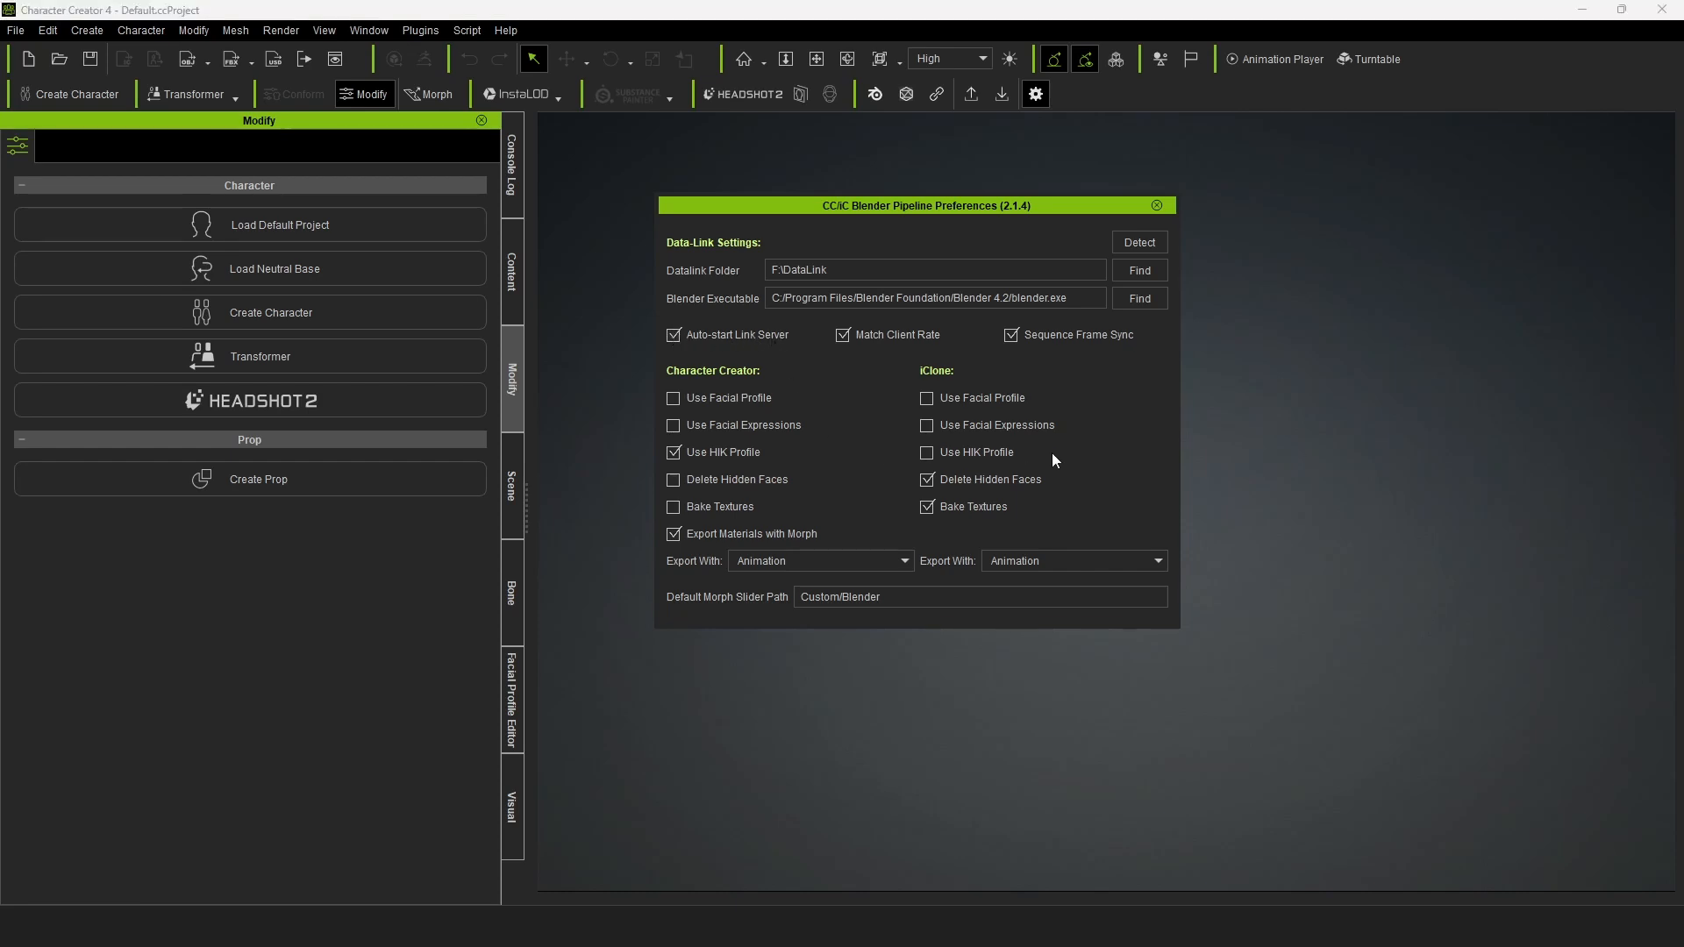
left_click(1156, 205)
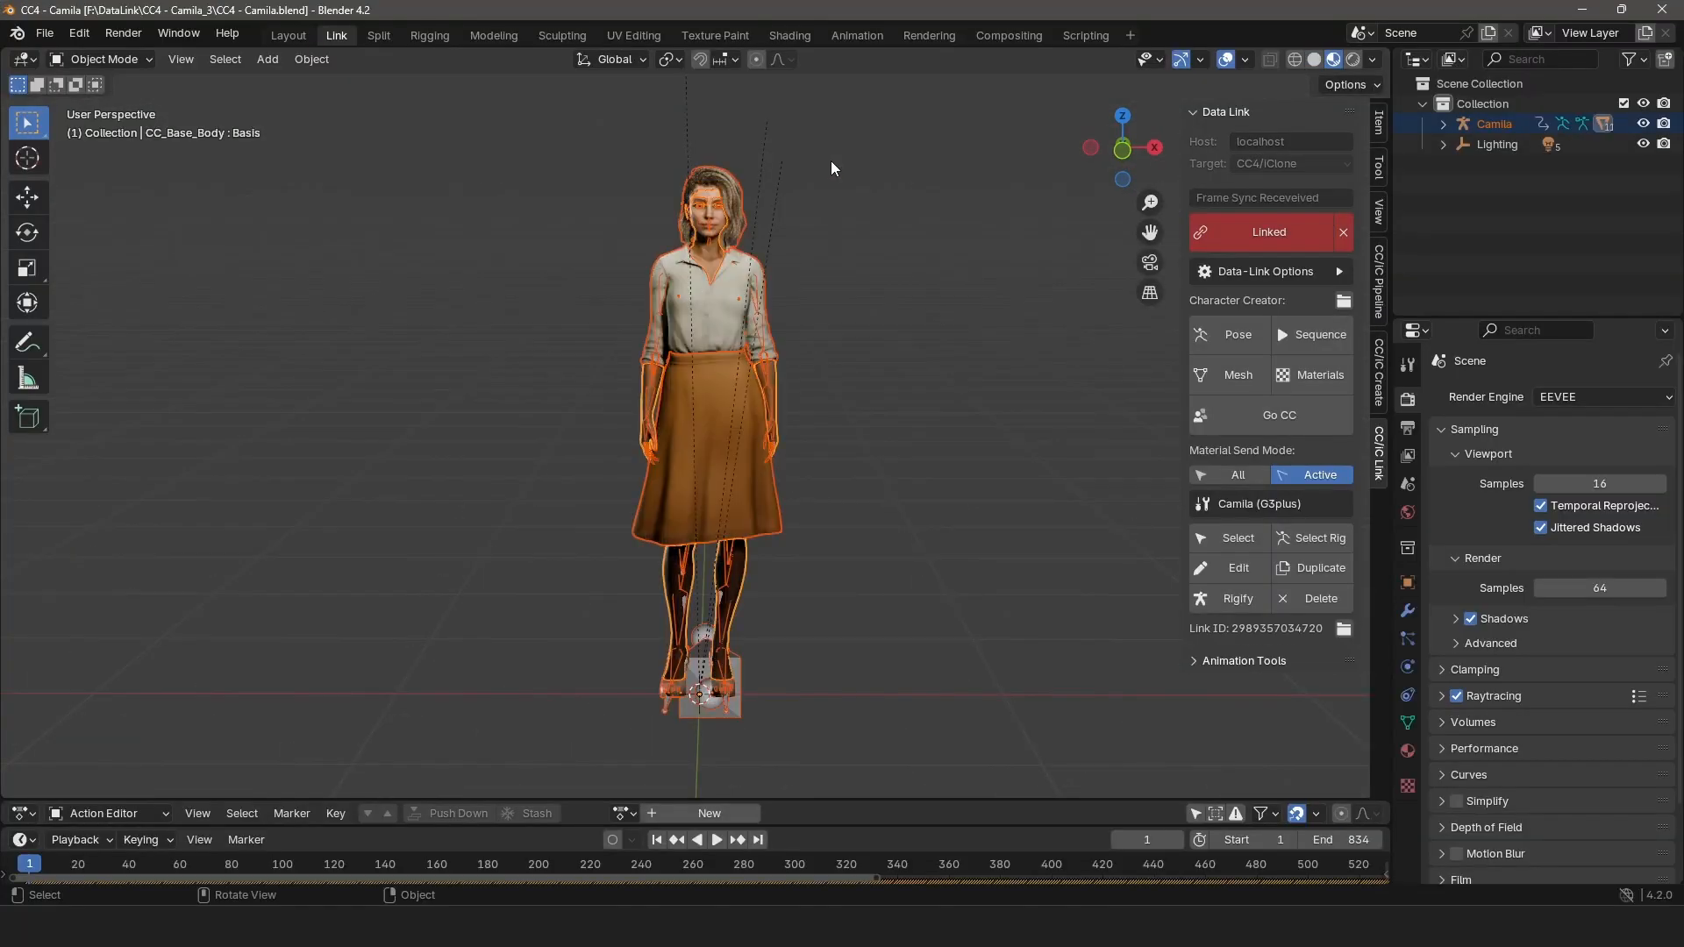
Orbit around the imported Camila character to inspect her after the Data Link transfer.
mouse_move(983, 519)
middle_mouse_down()
mouse_move(99, 518)
mouse_move(1088, 527)
middle_mouse_up()
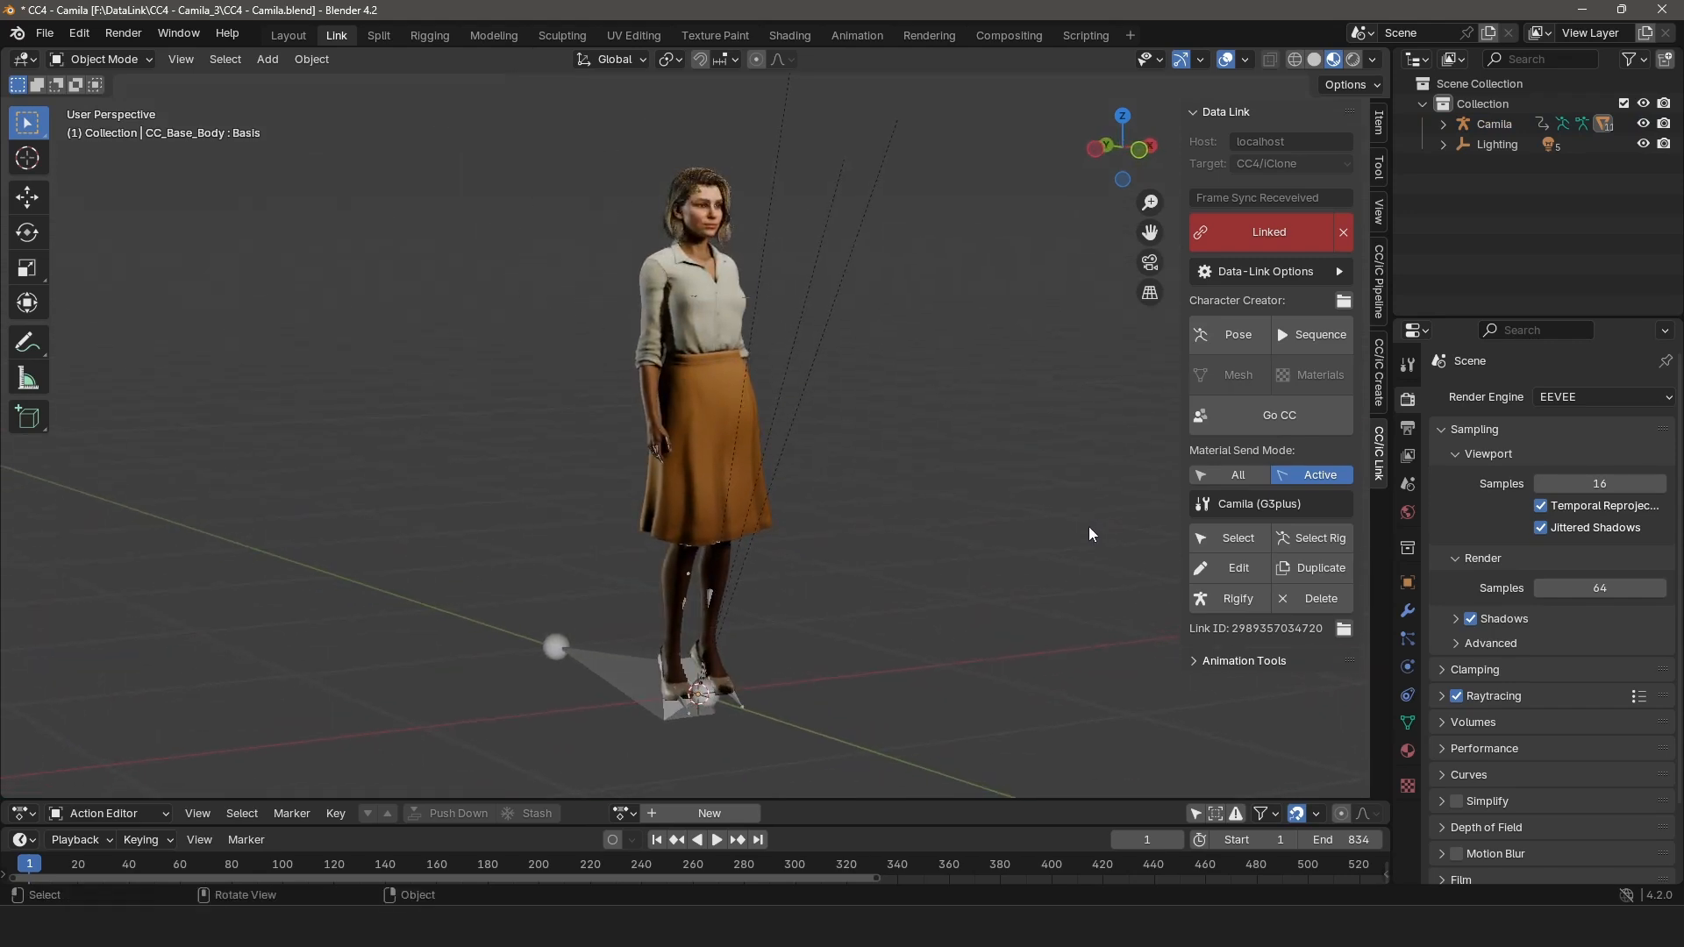